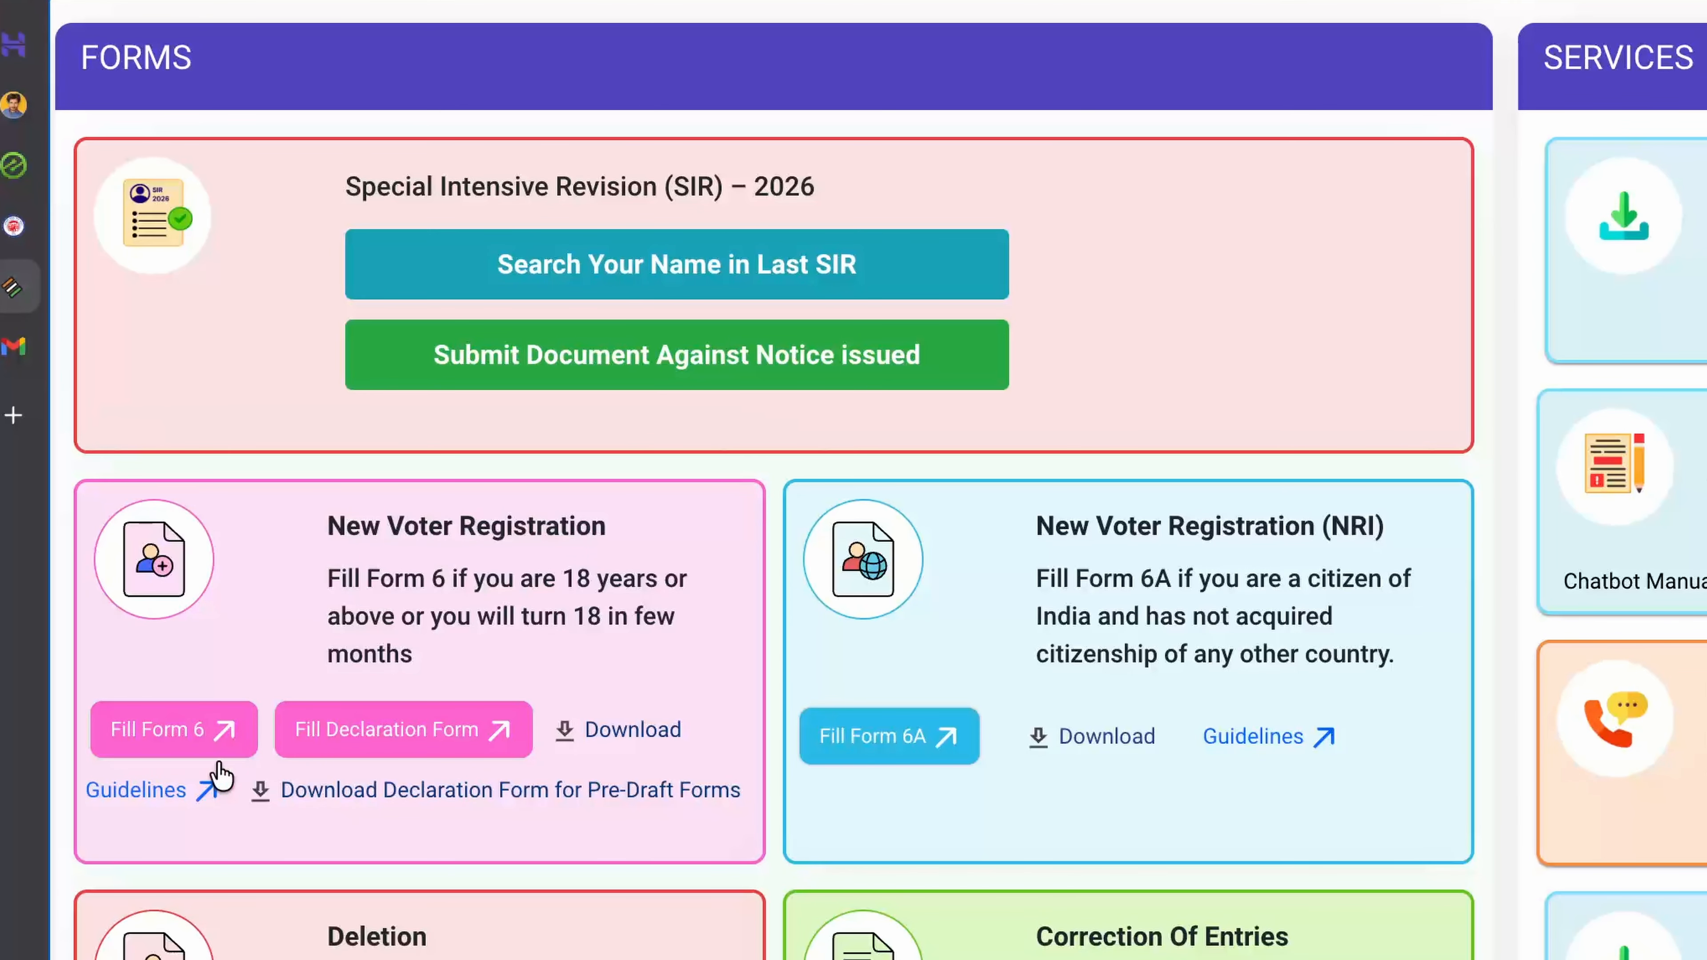
Open Form 6 for new voter registration and bring its blank section A into view.
left_click(222, 748)
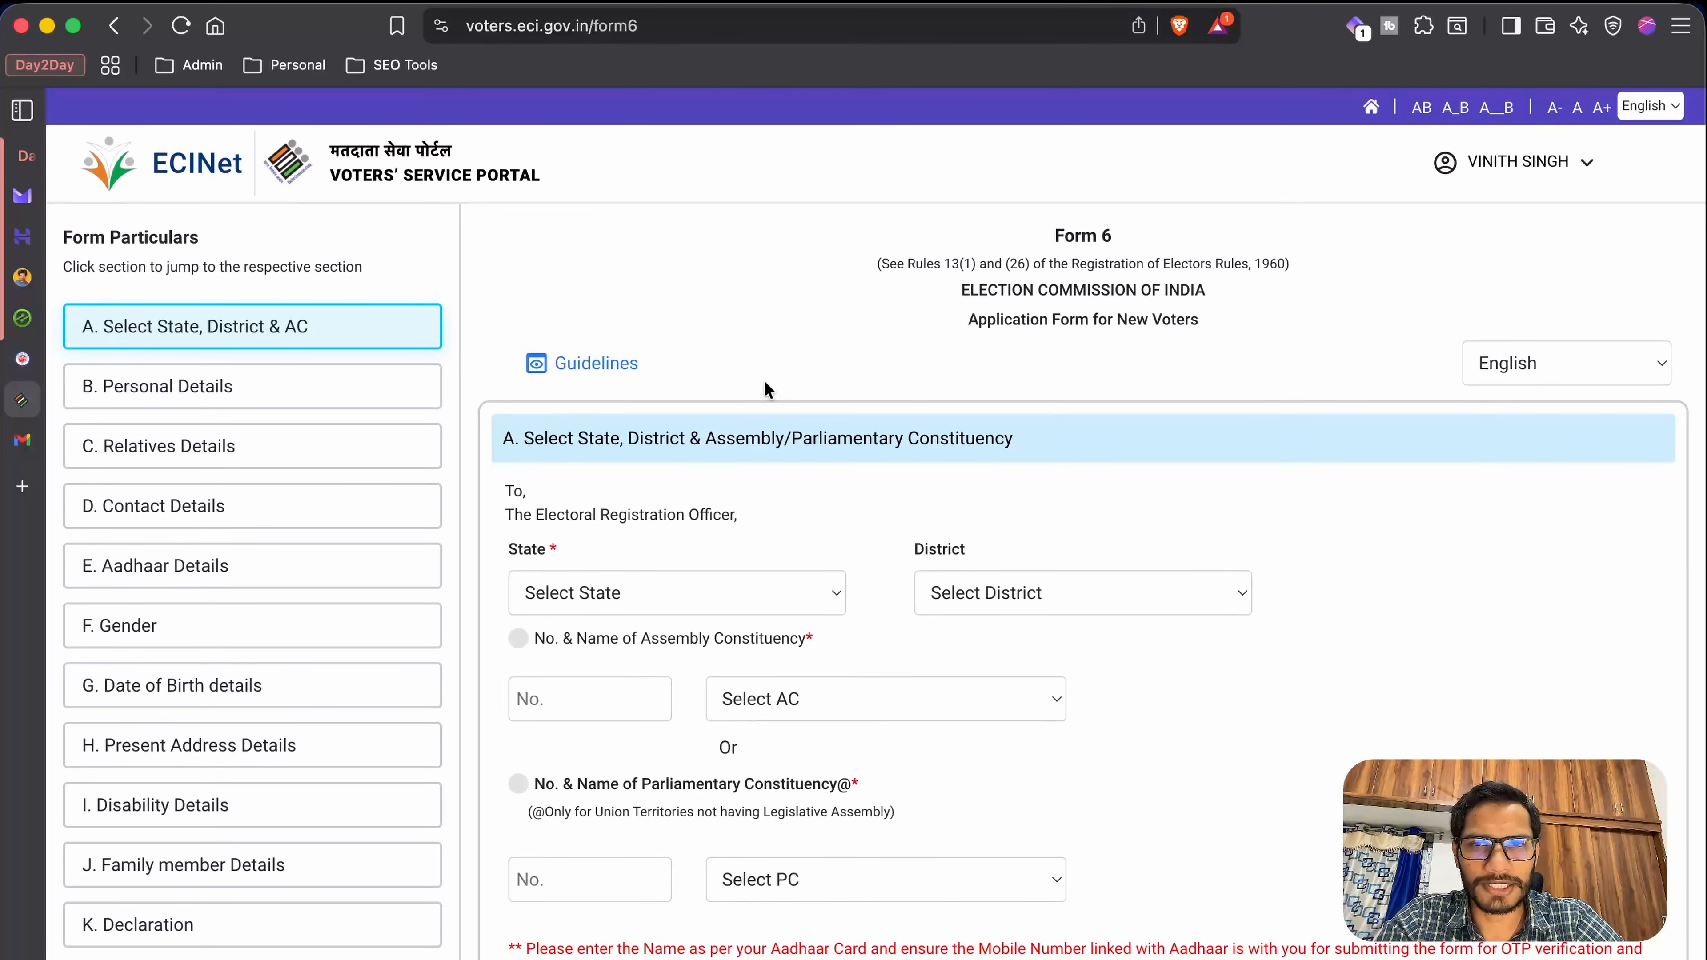
scroll(764, 380, "down", 1)
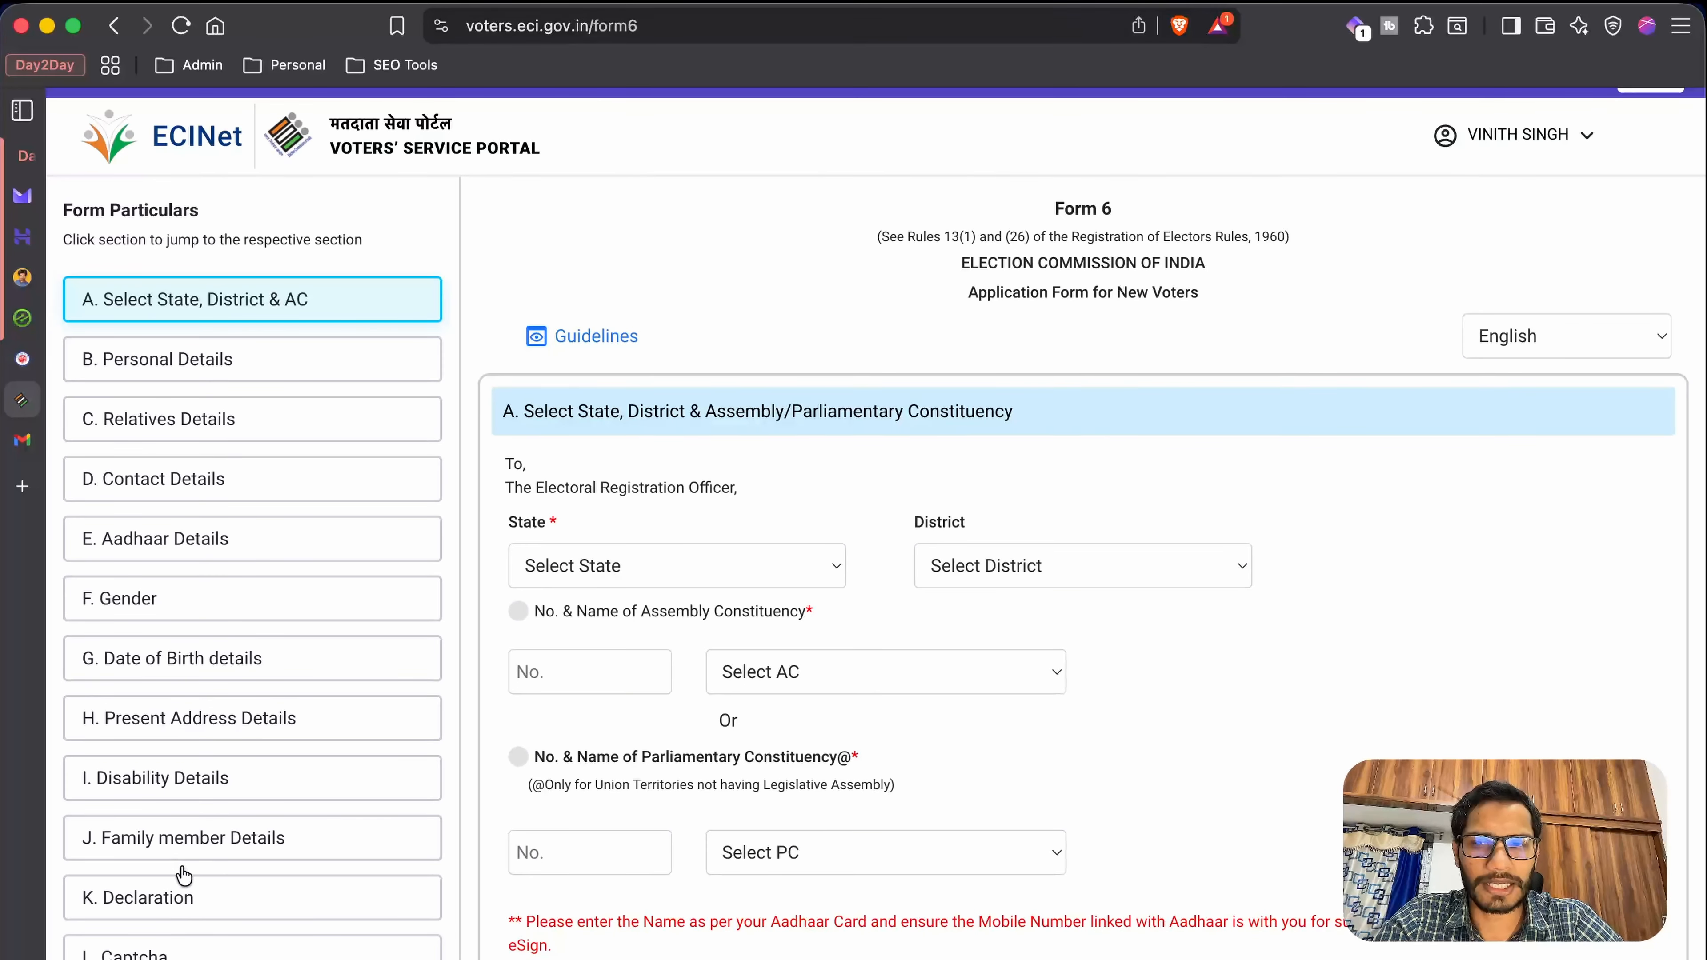
scroll(595, 463, "down", 2)
scroll(595, 463, "down", 2)
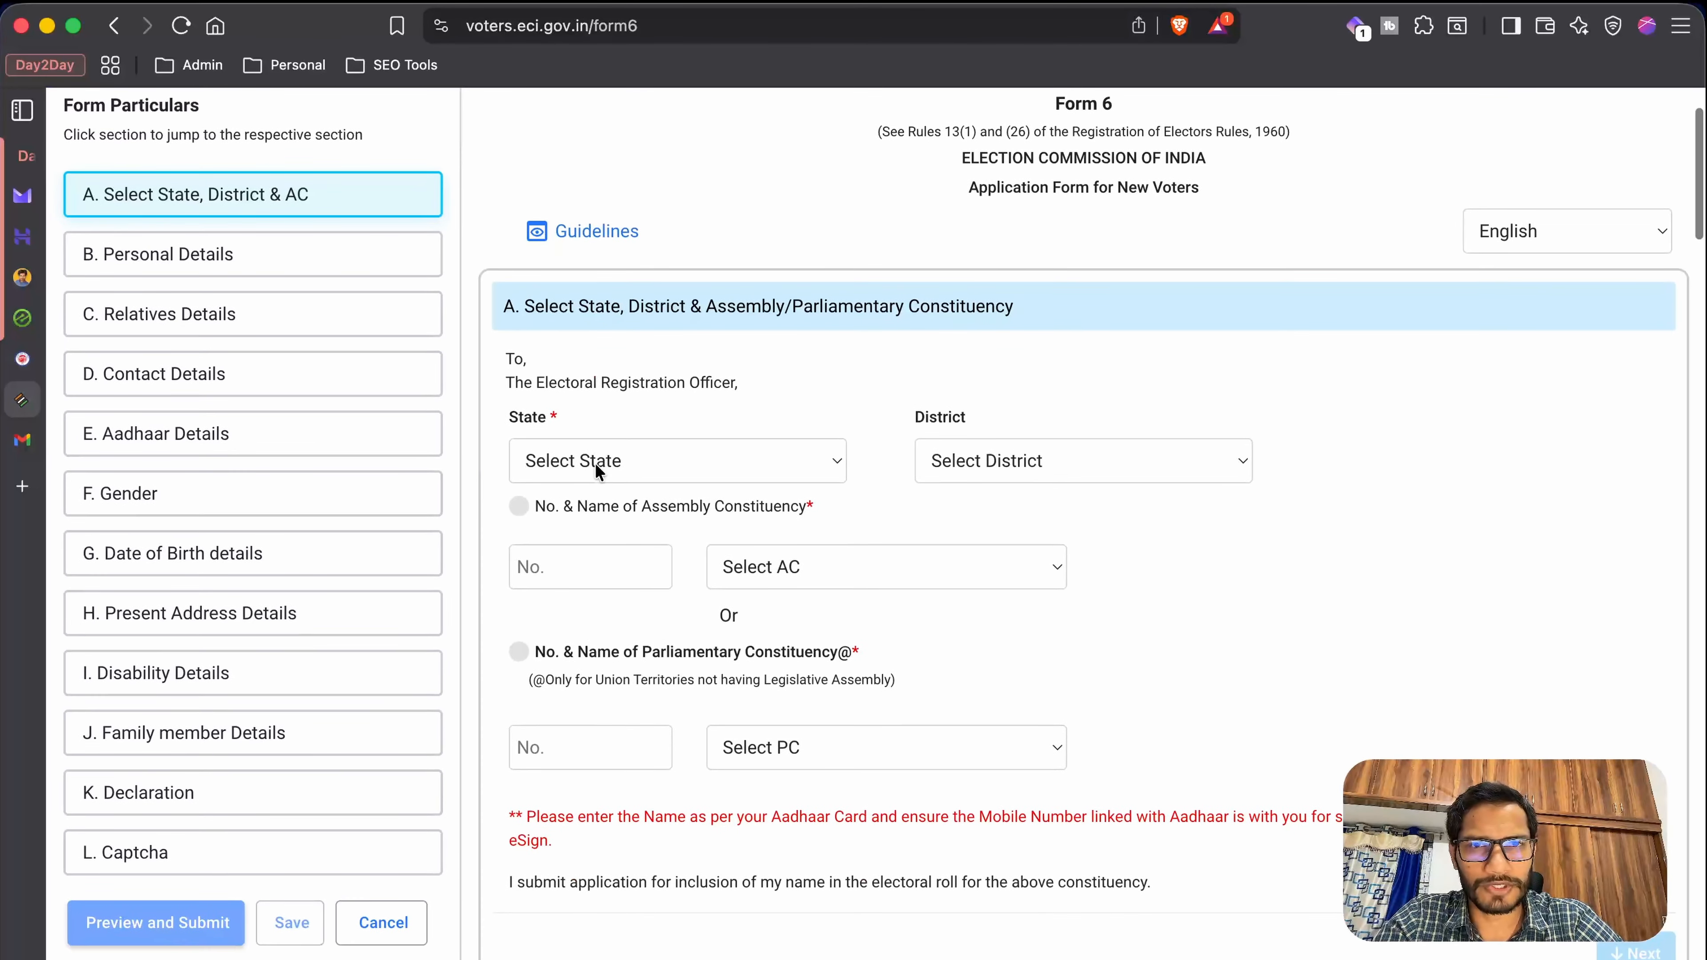
scroll(481, 435, "up", 1)
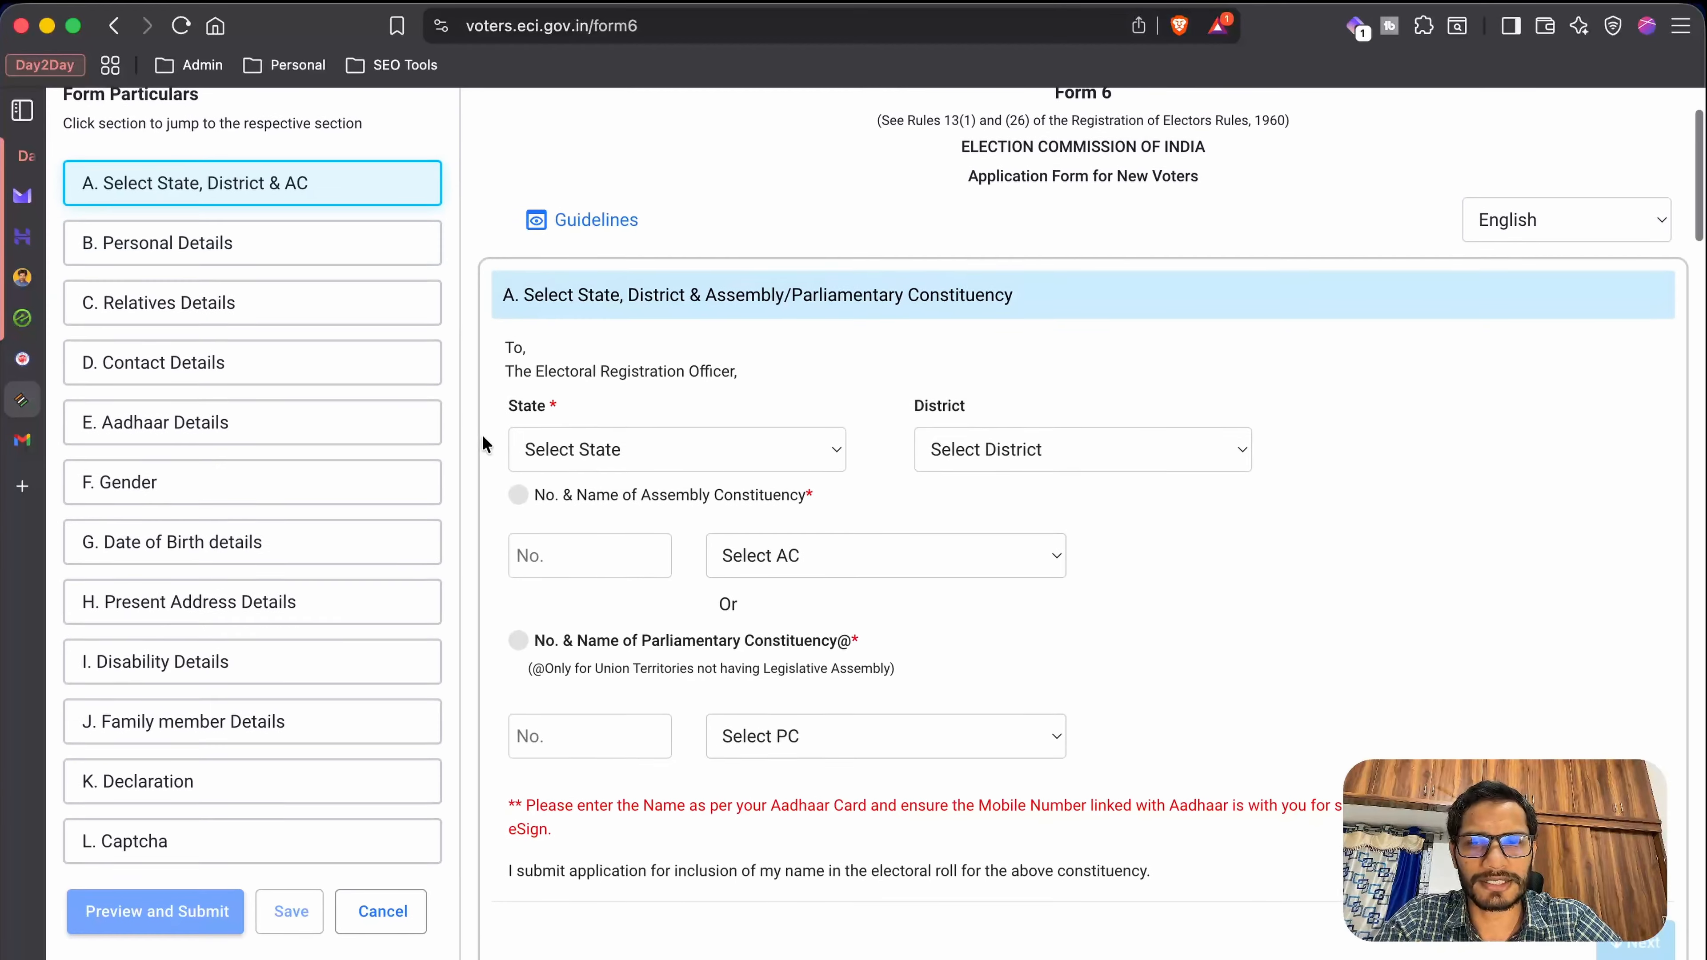
scroll(482, 437, "down", 2)
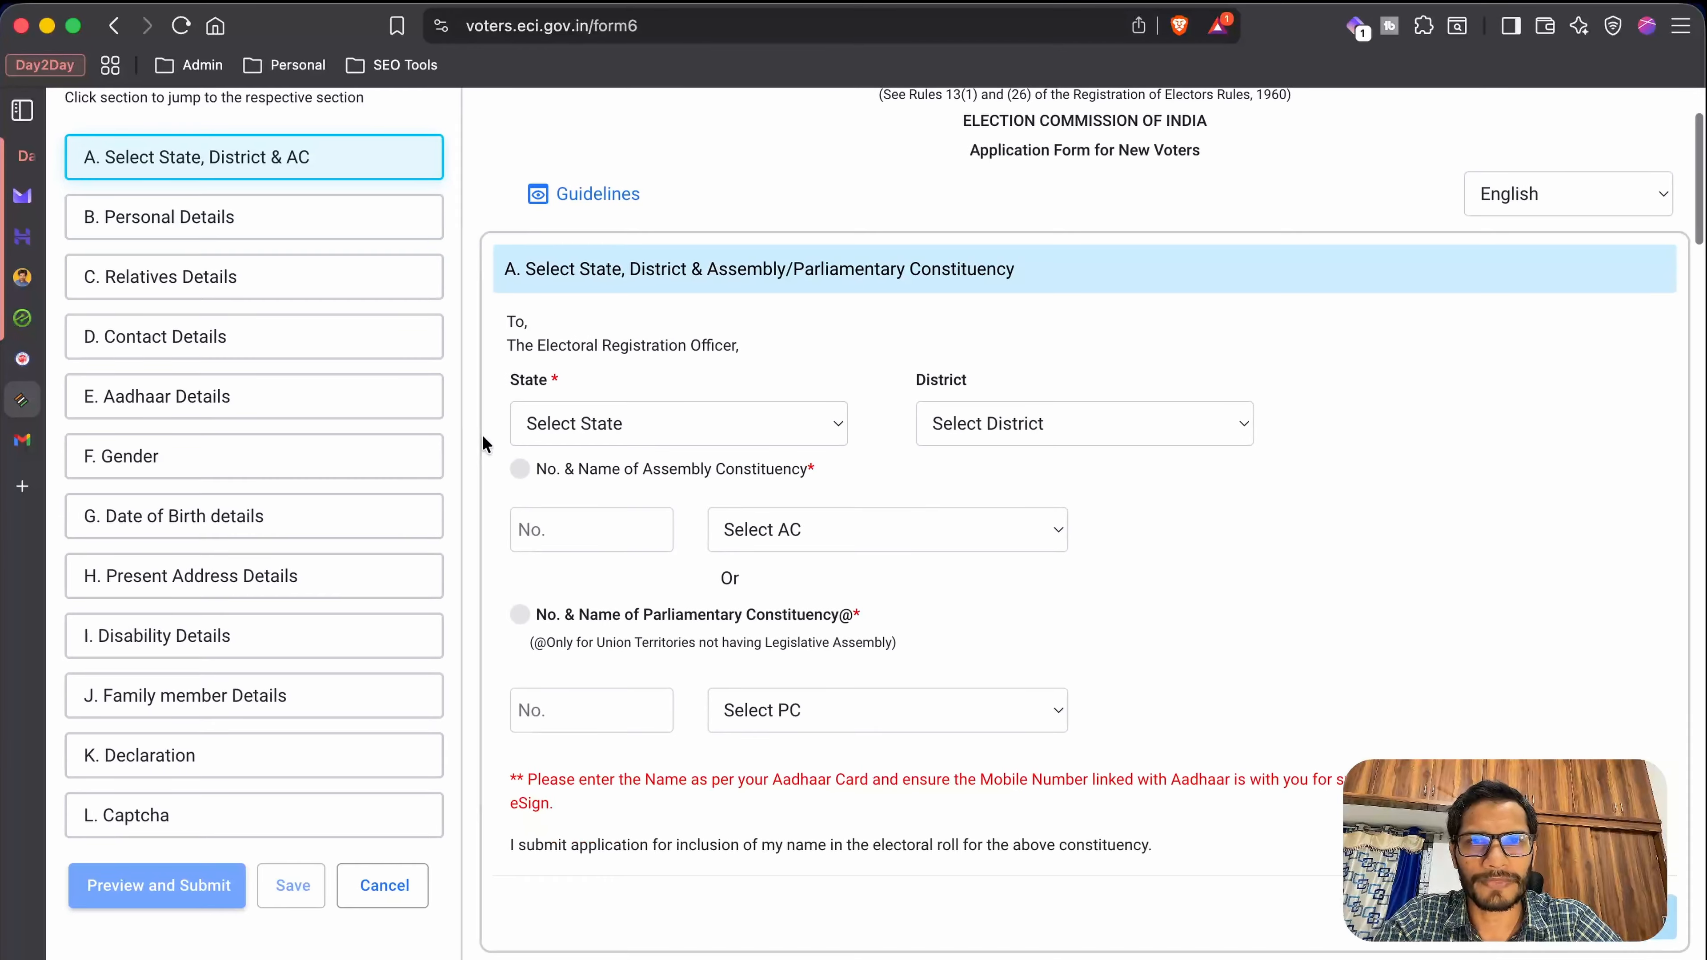
scroll(483, 437, "up", 1)
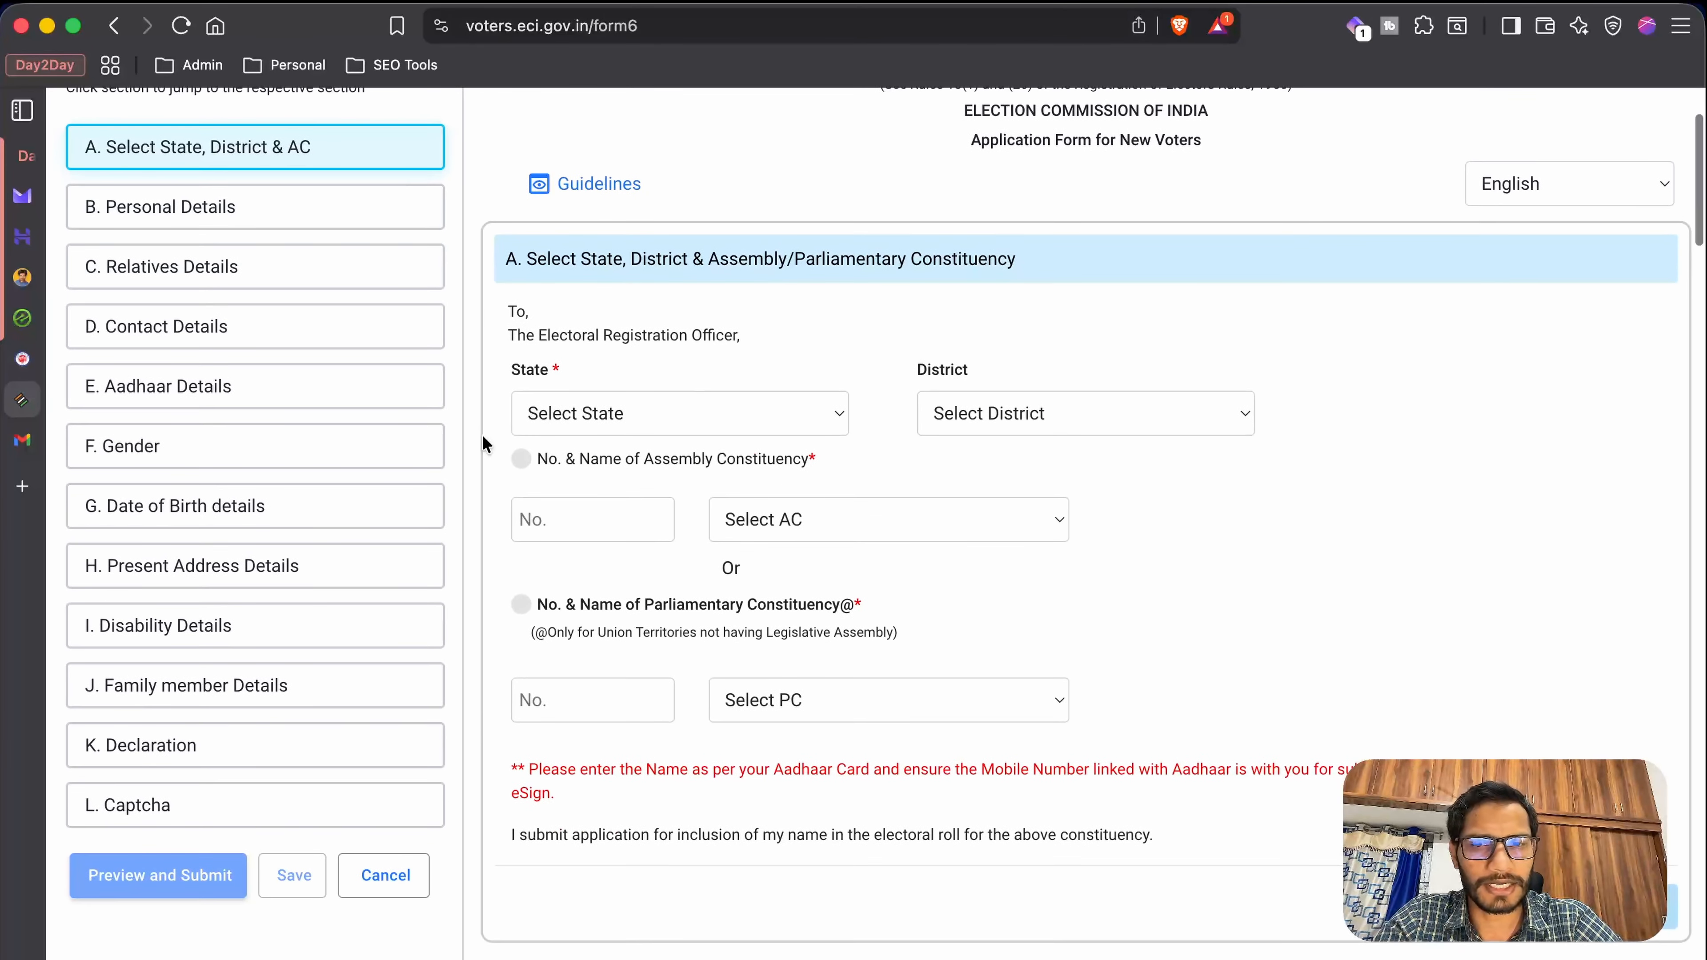
Select Uttar Pradesh as state, Gorakhpur as district and 325 Khajani as assembly constituency.
left_click(643, 416)
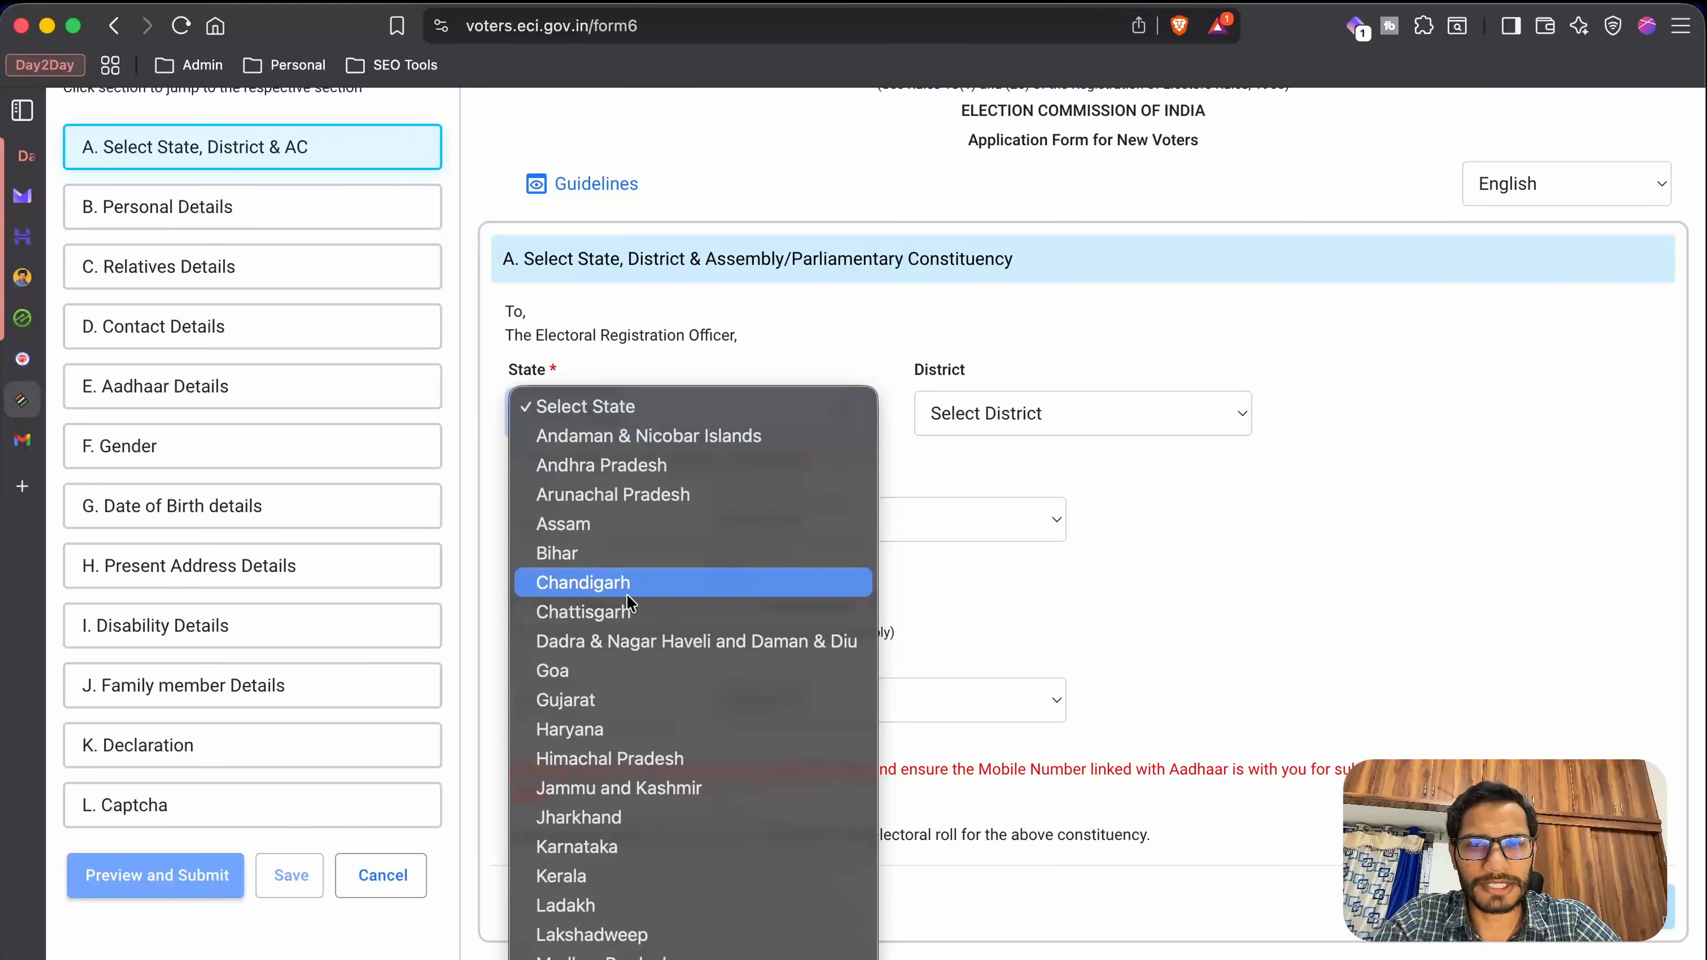
scroll(626, 789, "down", 2)
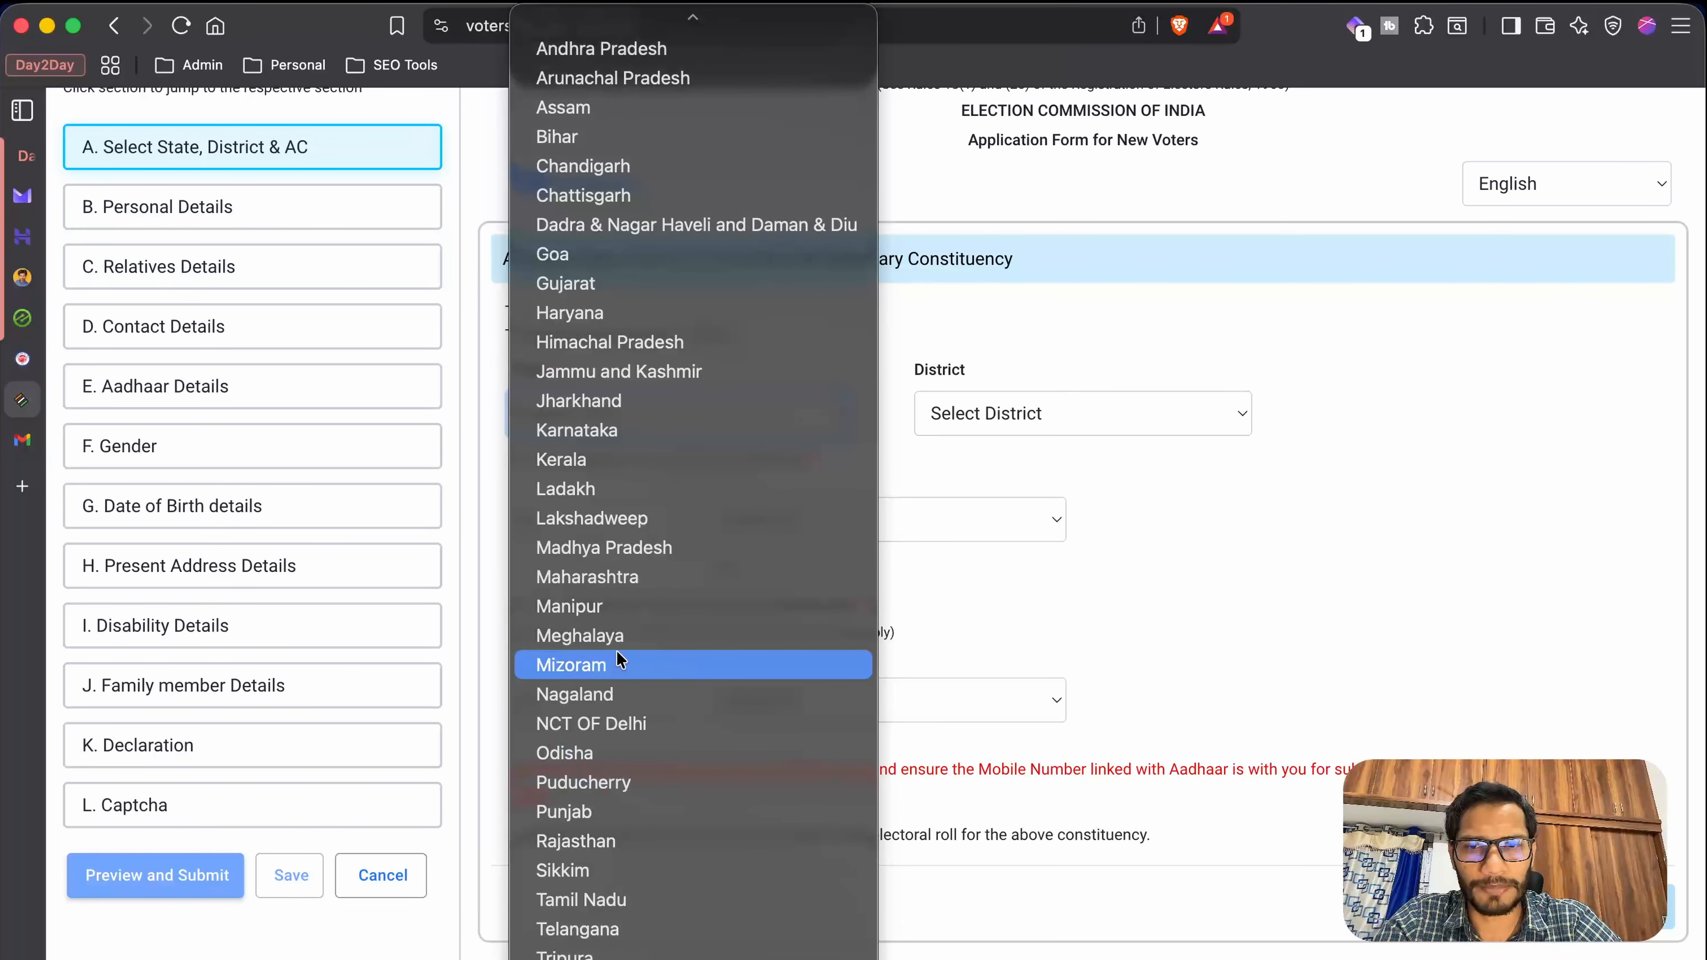
left_click(619, 959)
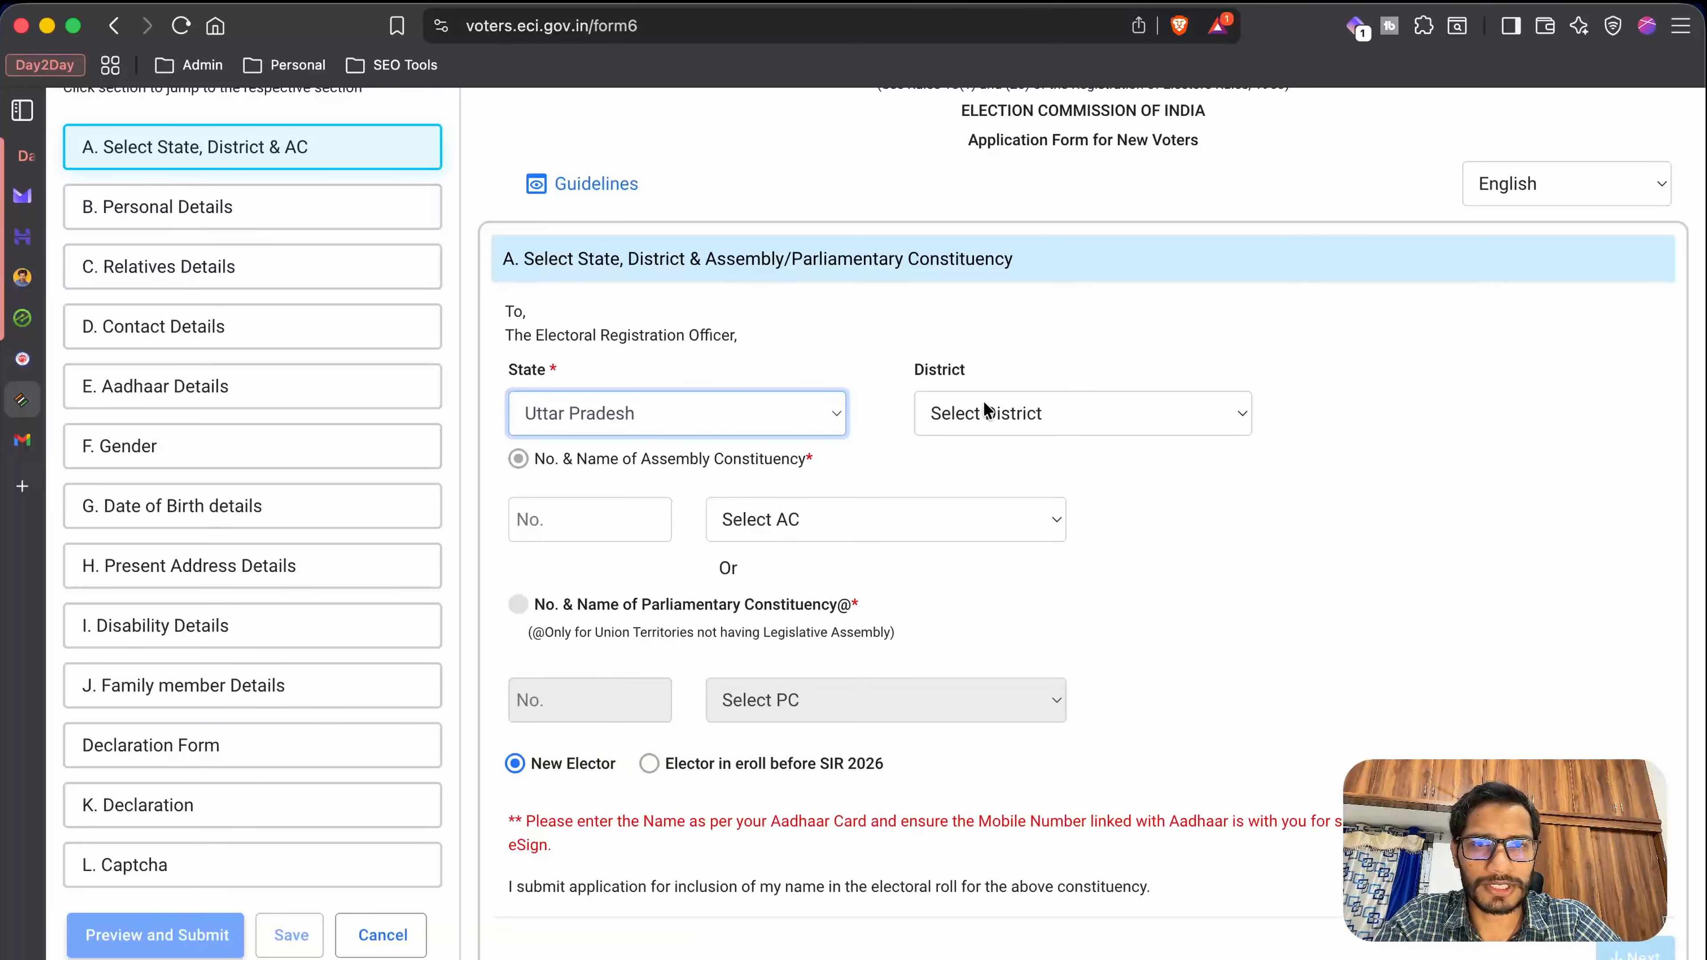
left_click(986, 412)
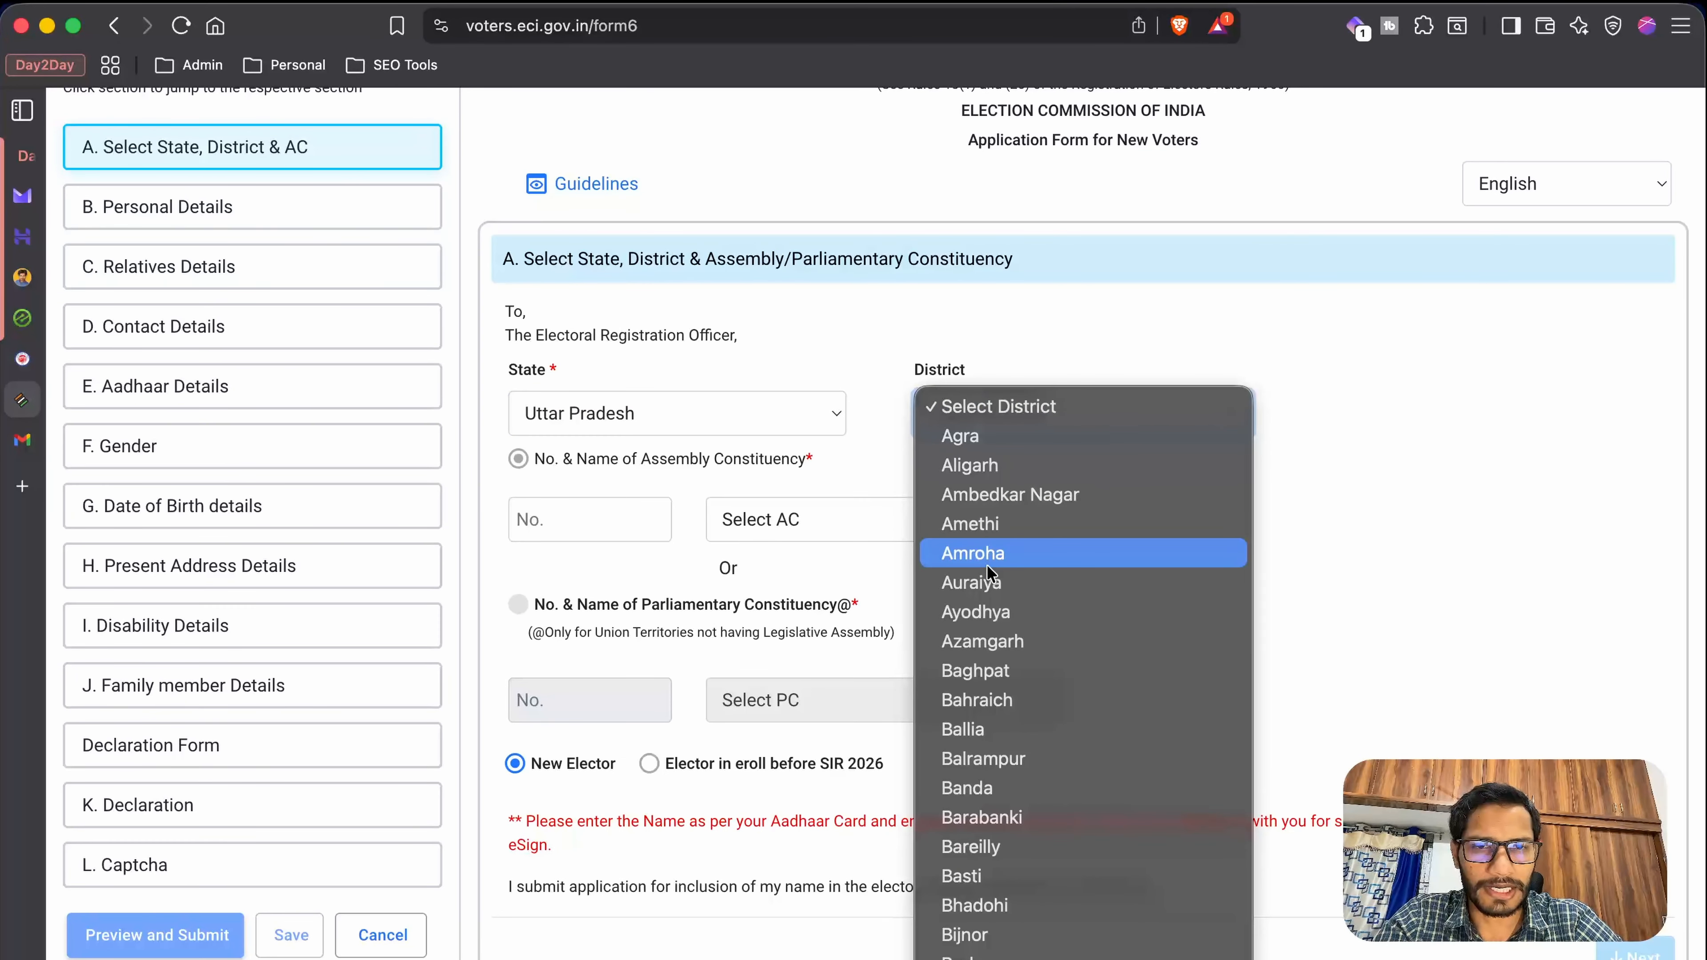
scroll(995, 672, "down", 3)
scroll(995, 676, "down", 10)
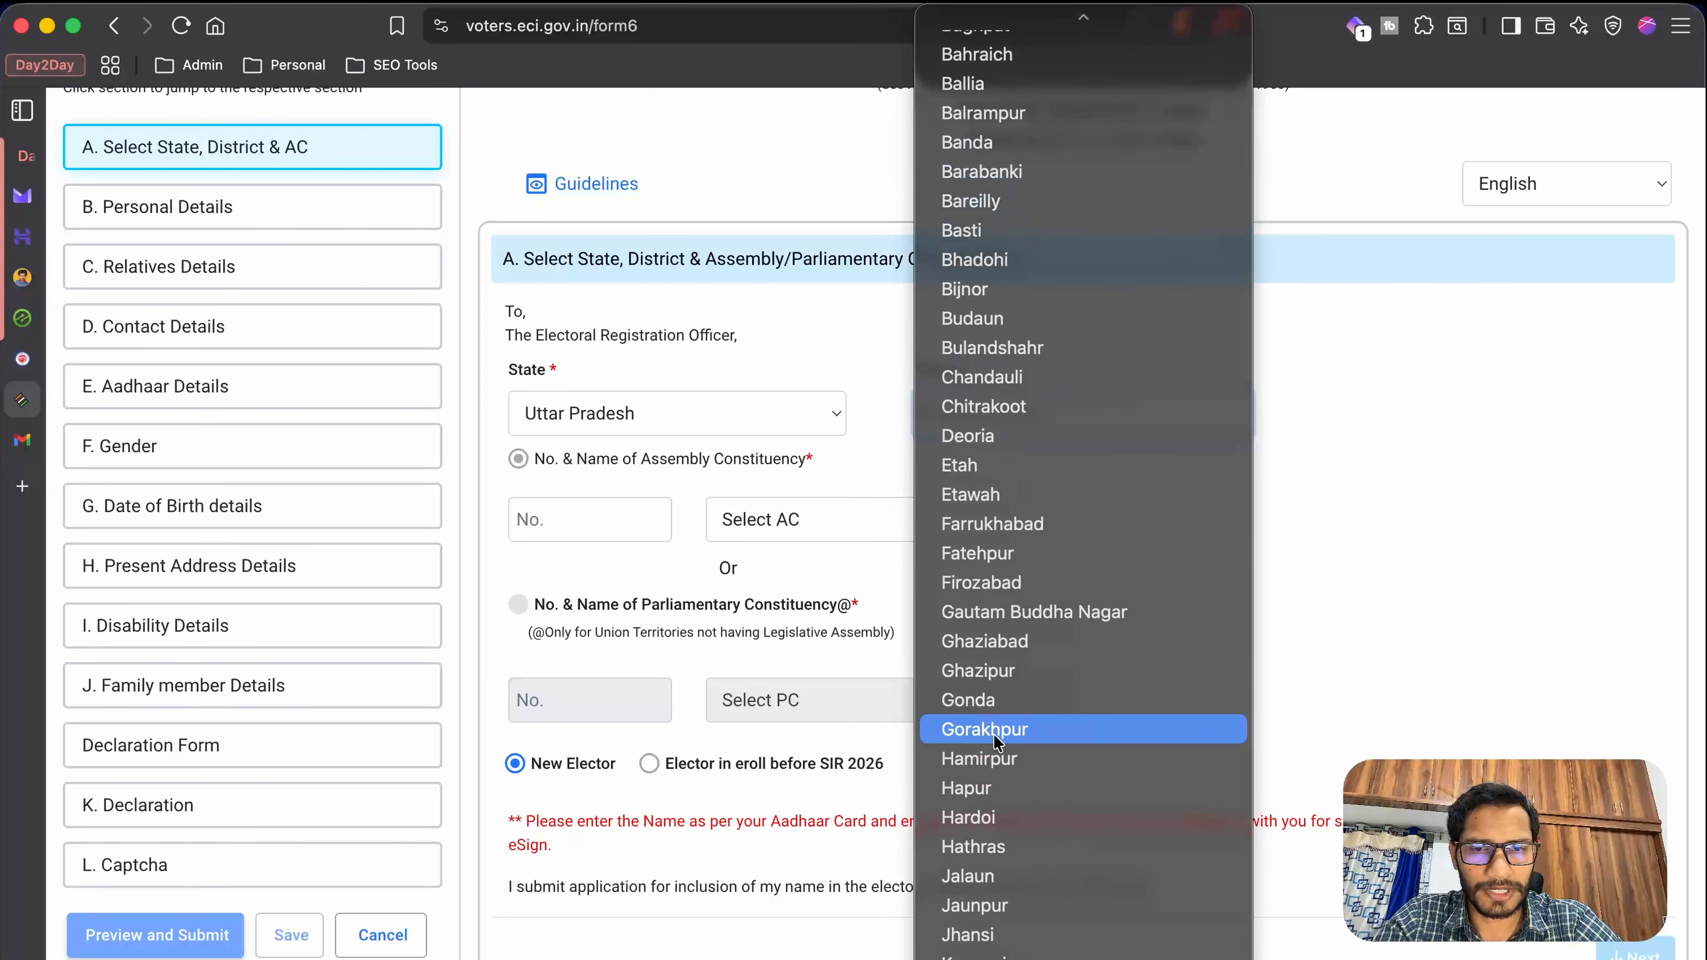
left_click(1020, 639)
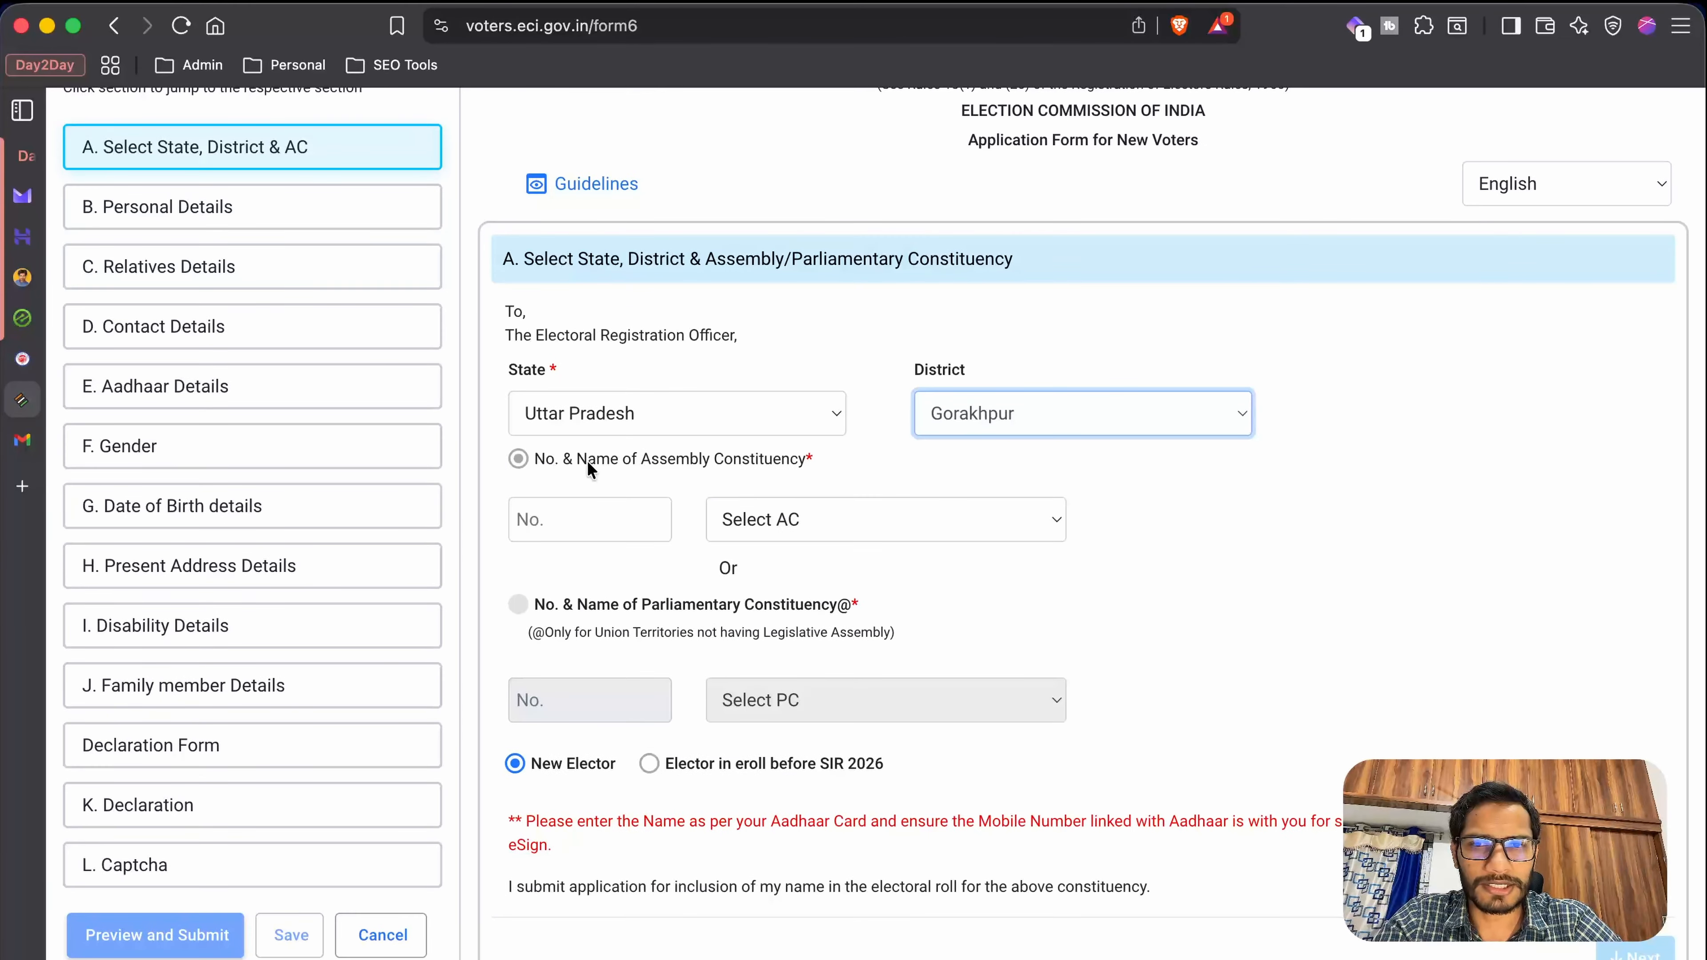
left_click(809, 523)
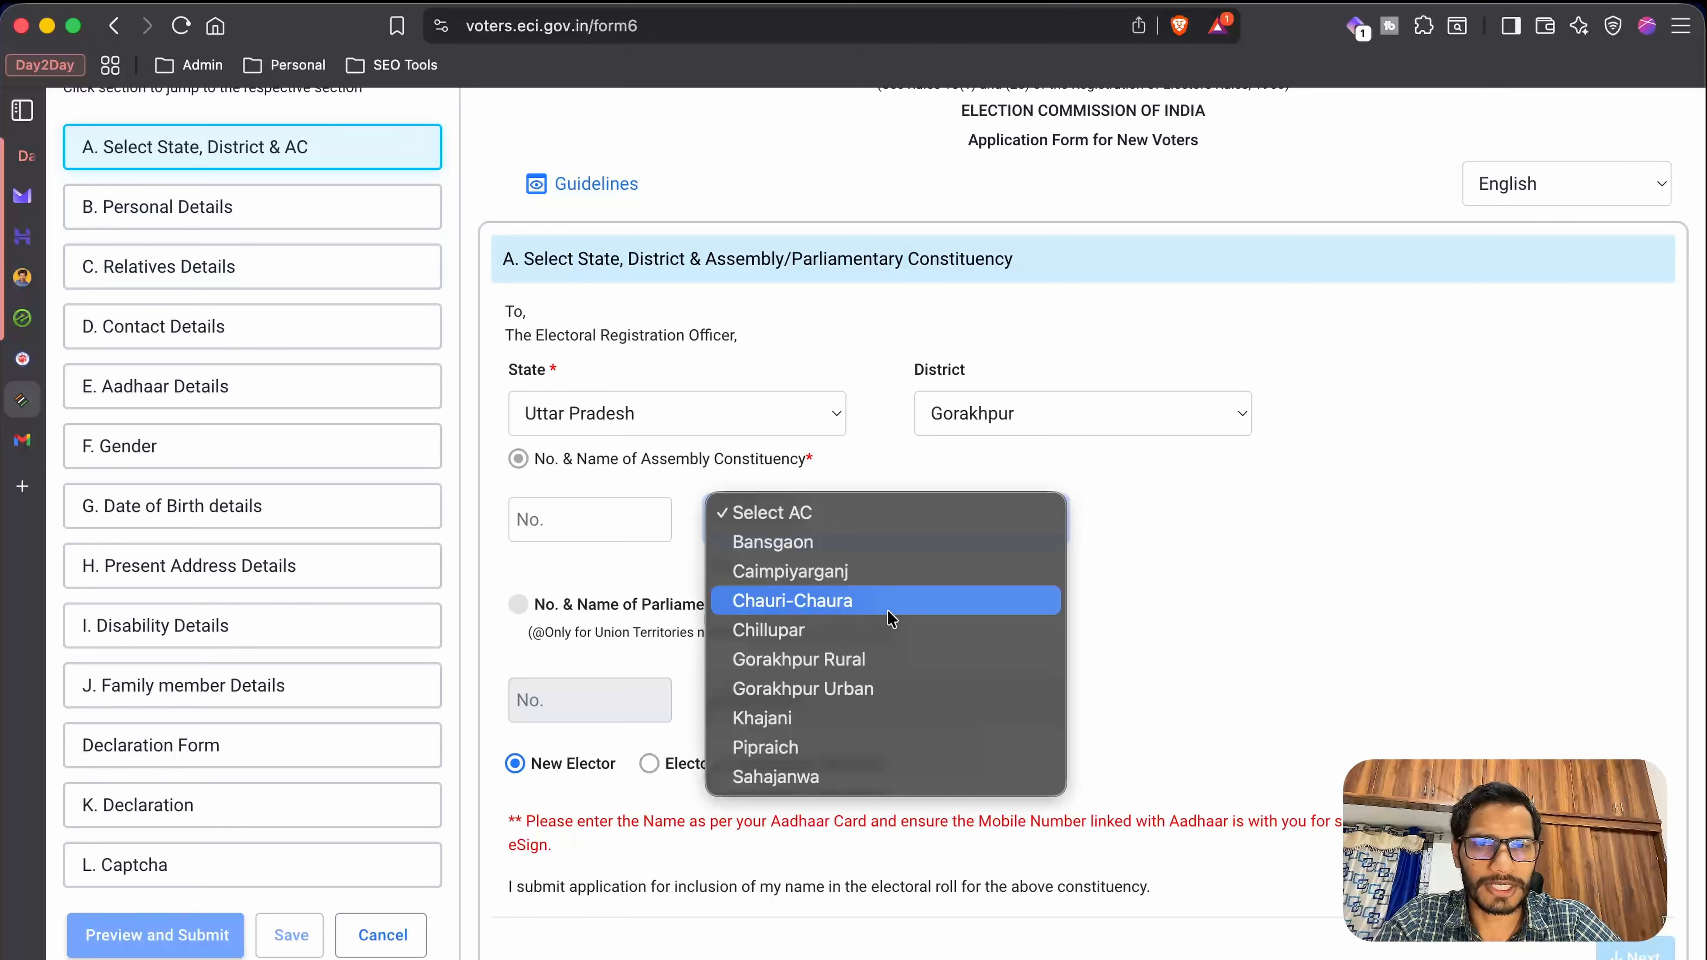
left_click(944, 510)
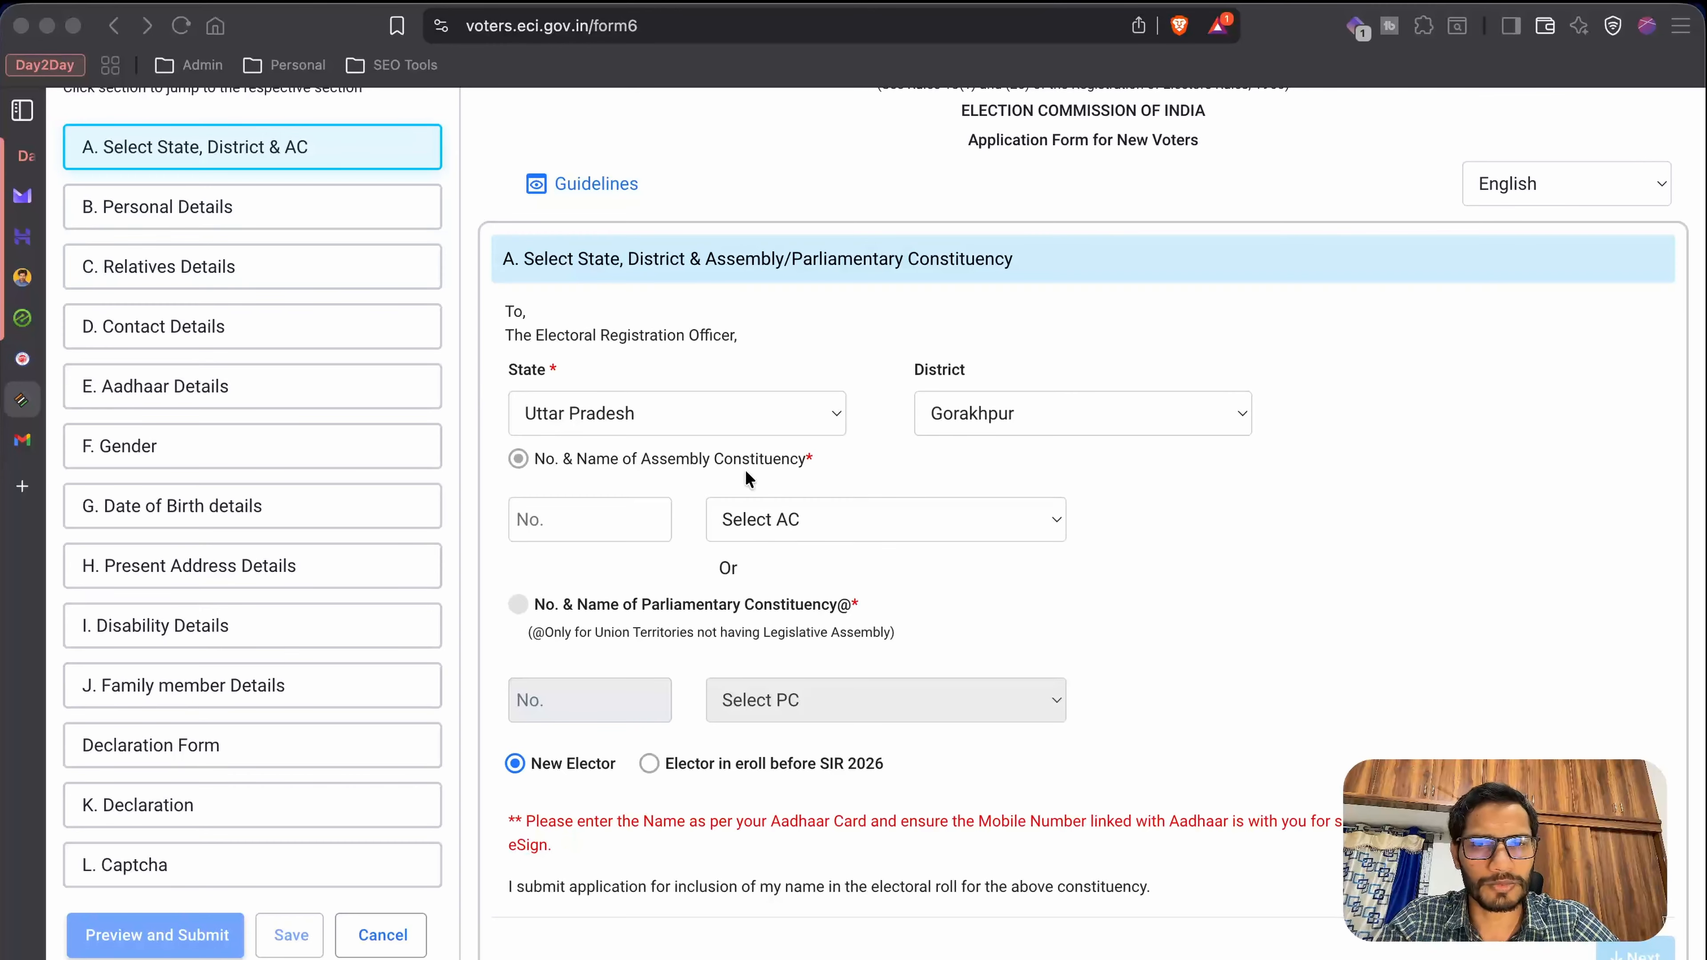
left_click(753, 516)
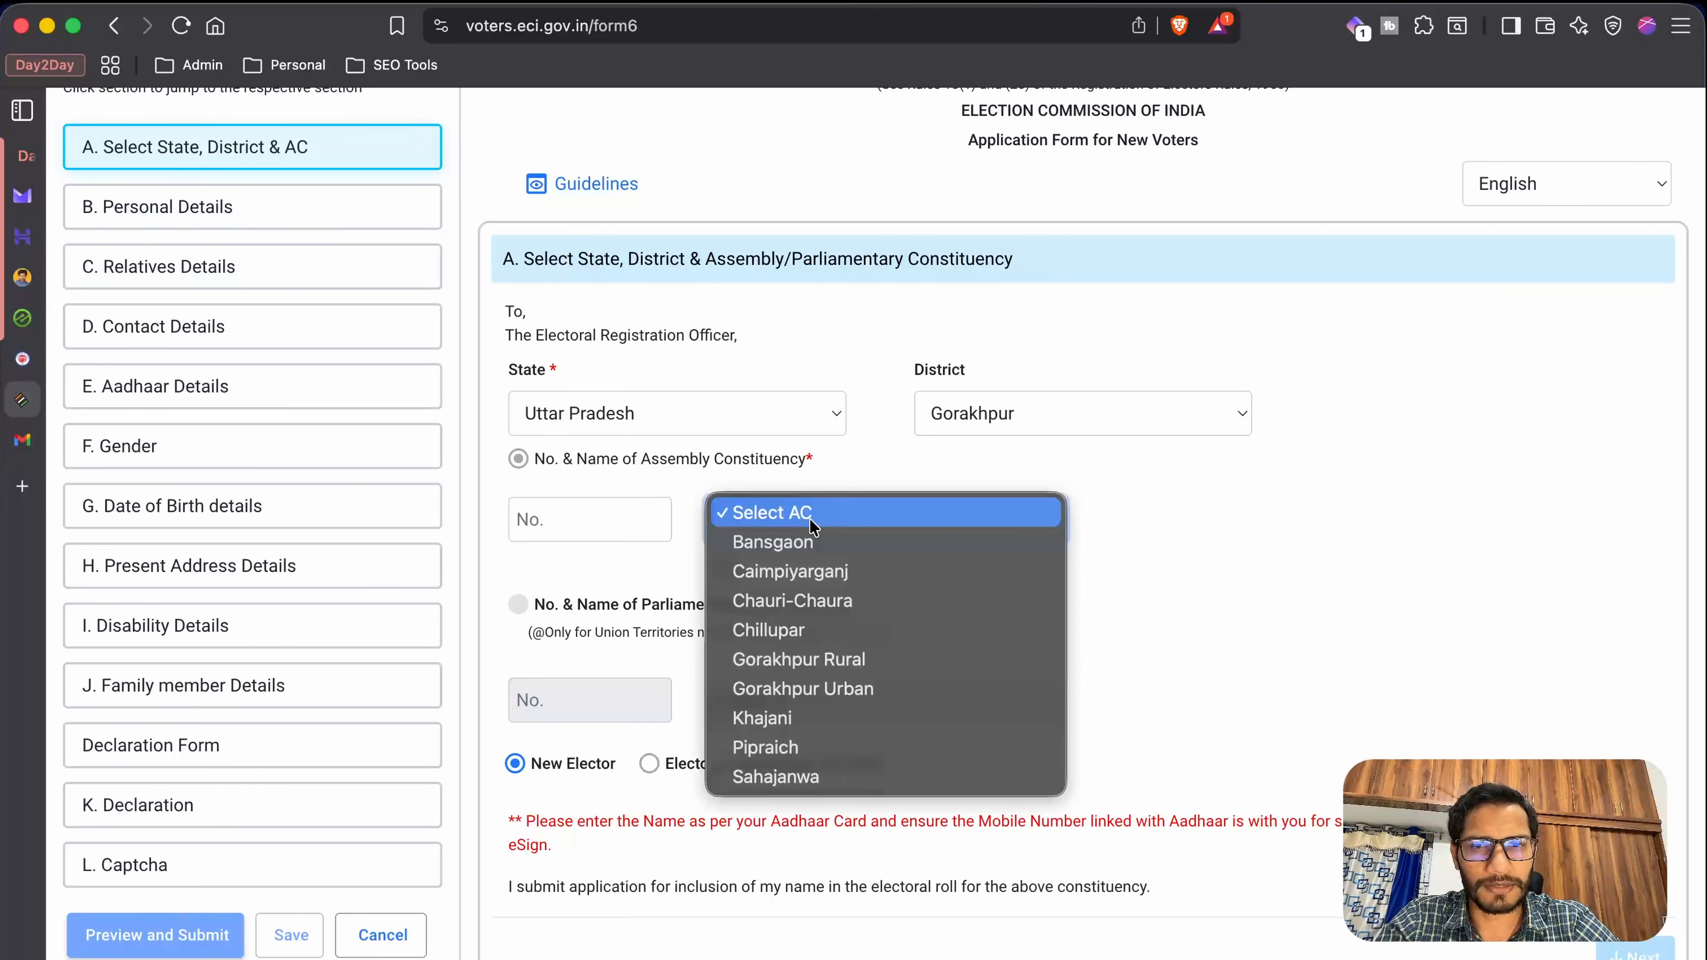
left_click(799, 717)
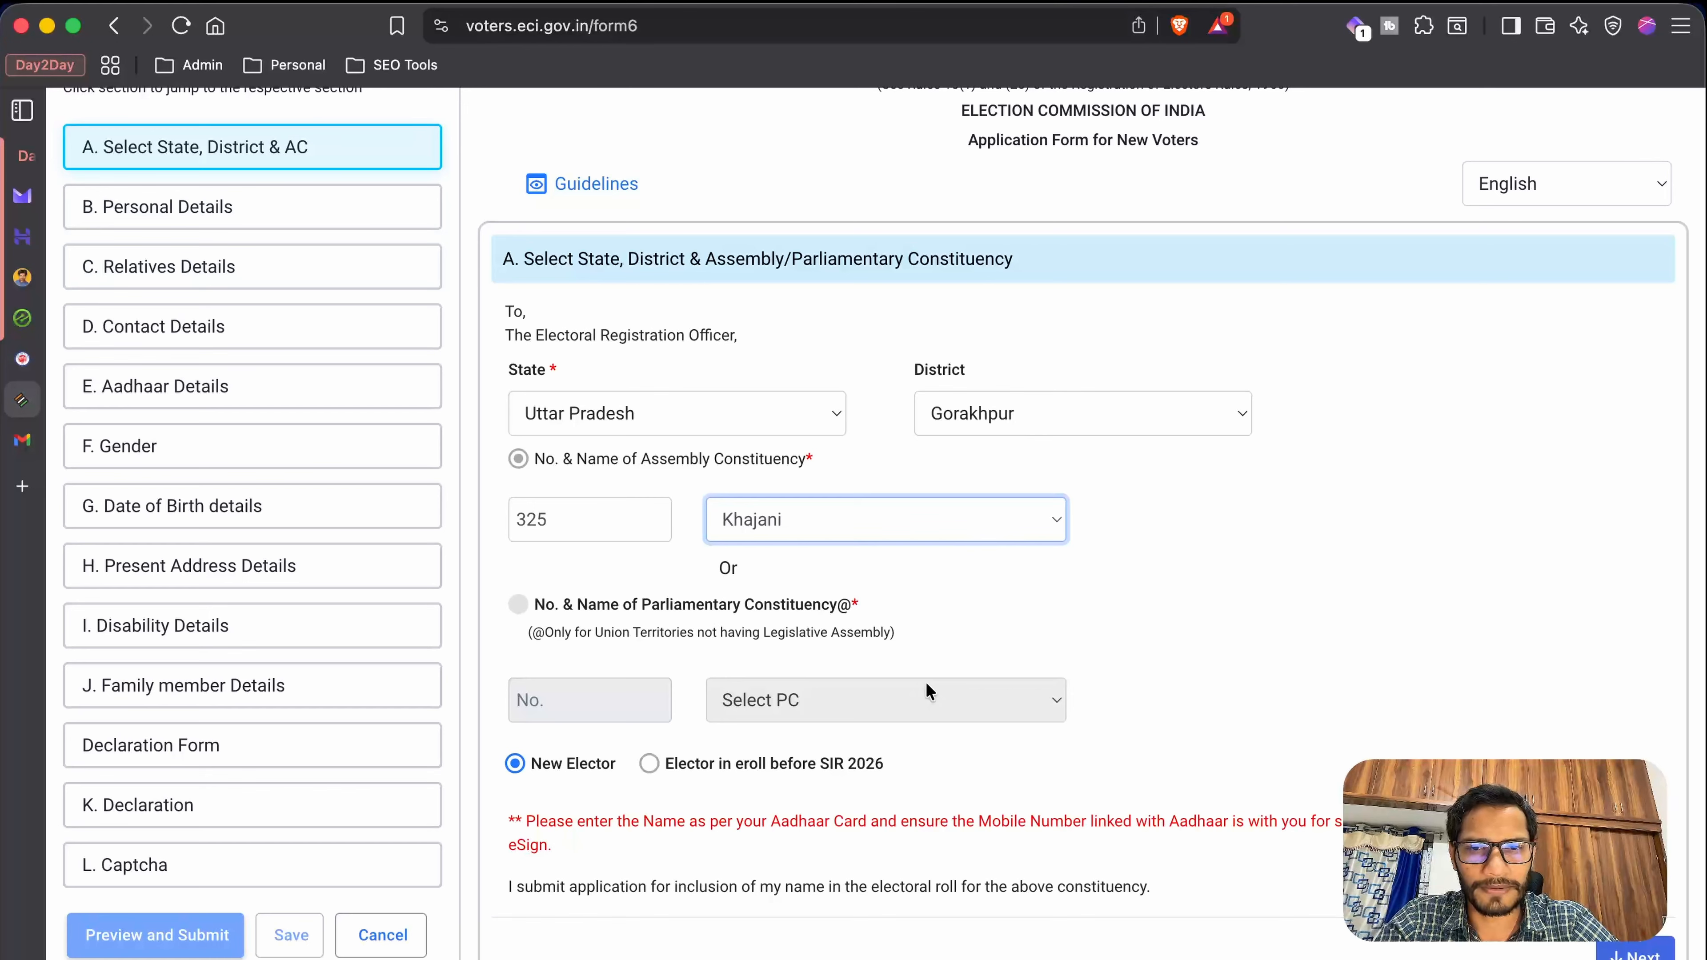
key("Tab")
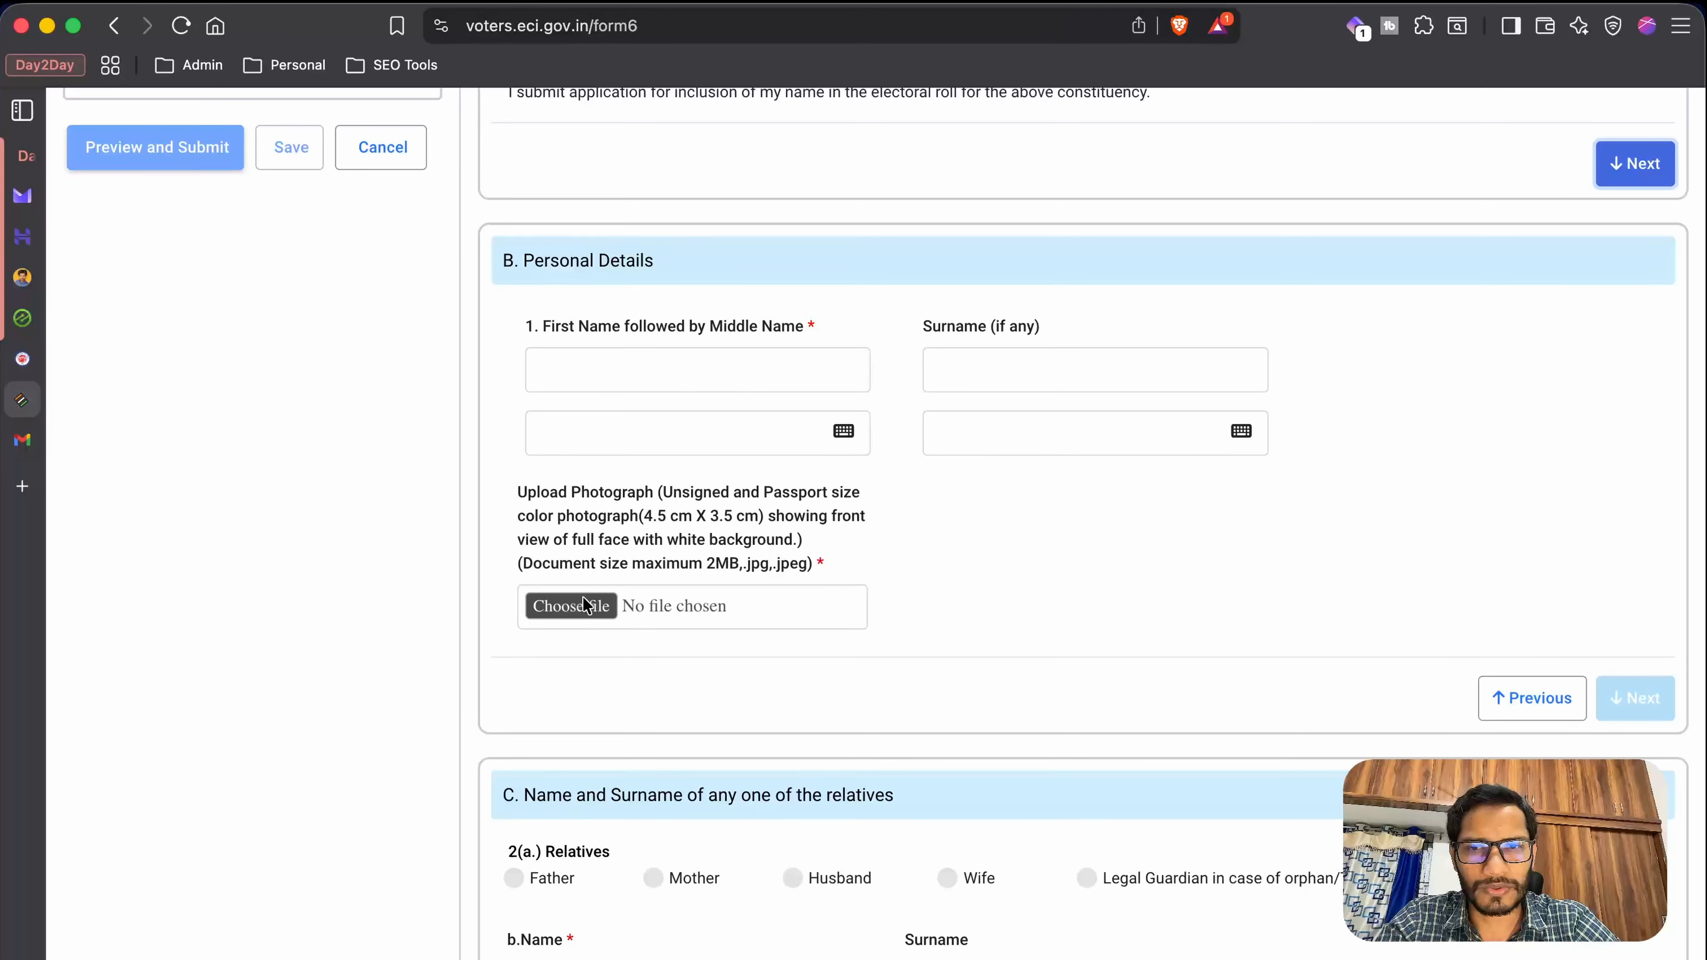
Enter the applicant's name, upload Profile Img 2.jpg as a cropped photo, and continue to section C.
left_click(683, 367)
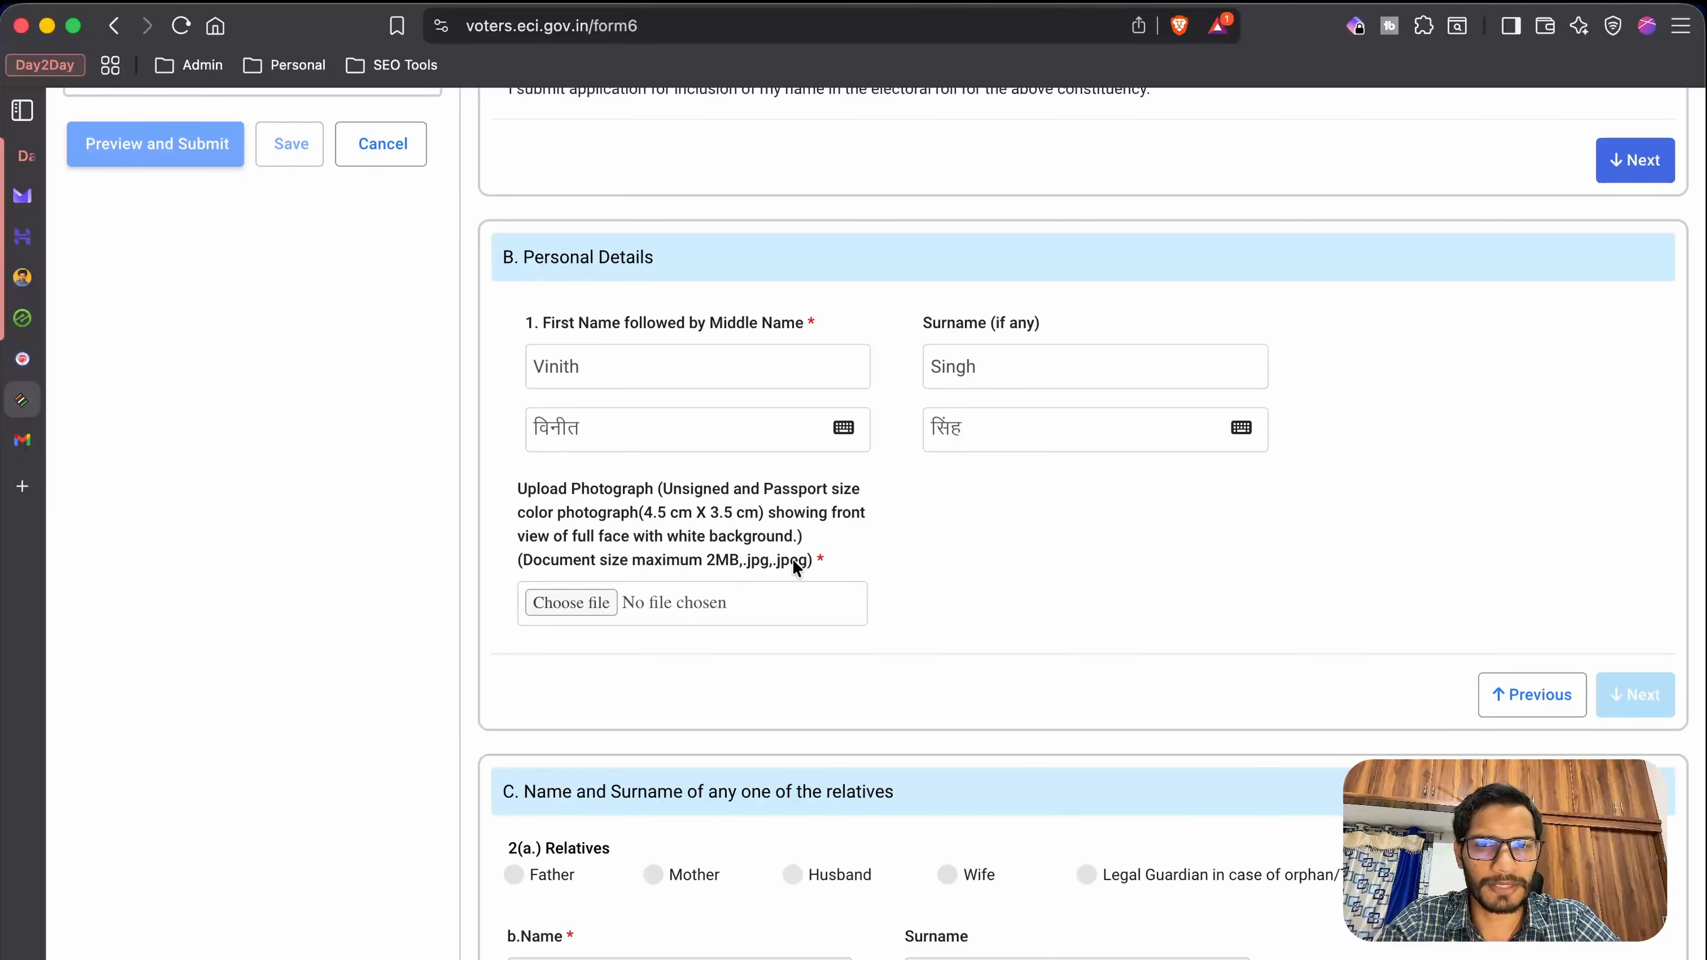
left_click(594, 605)
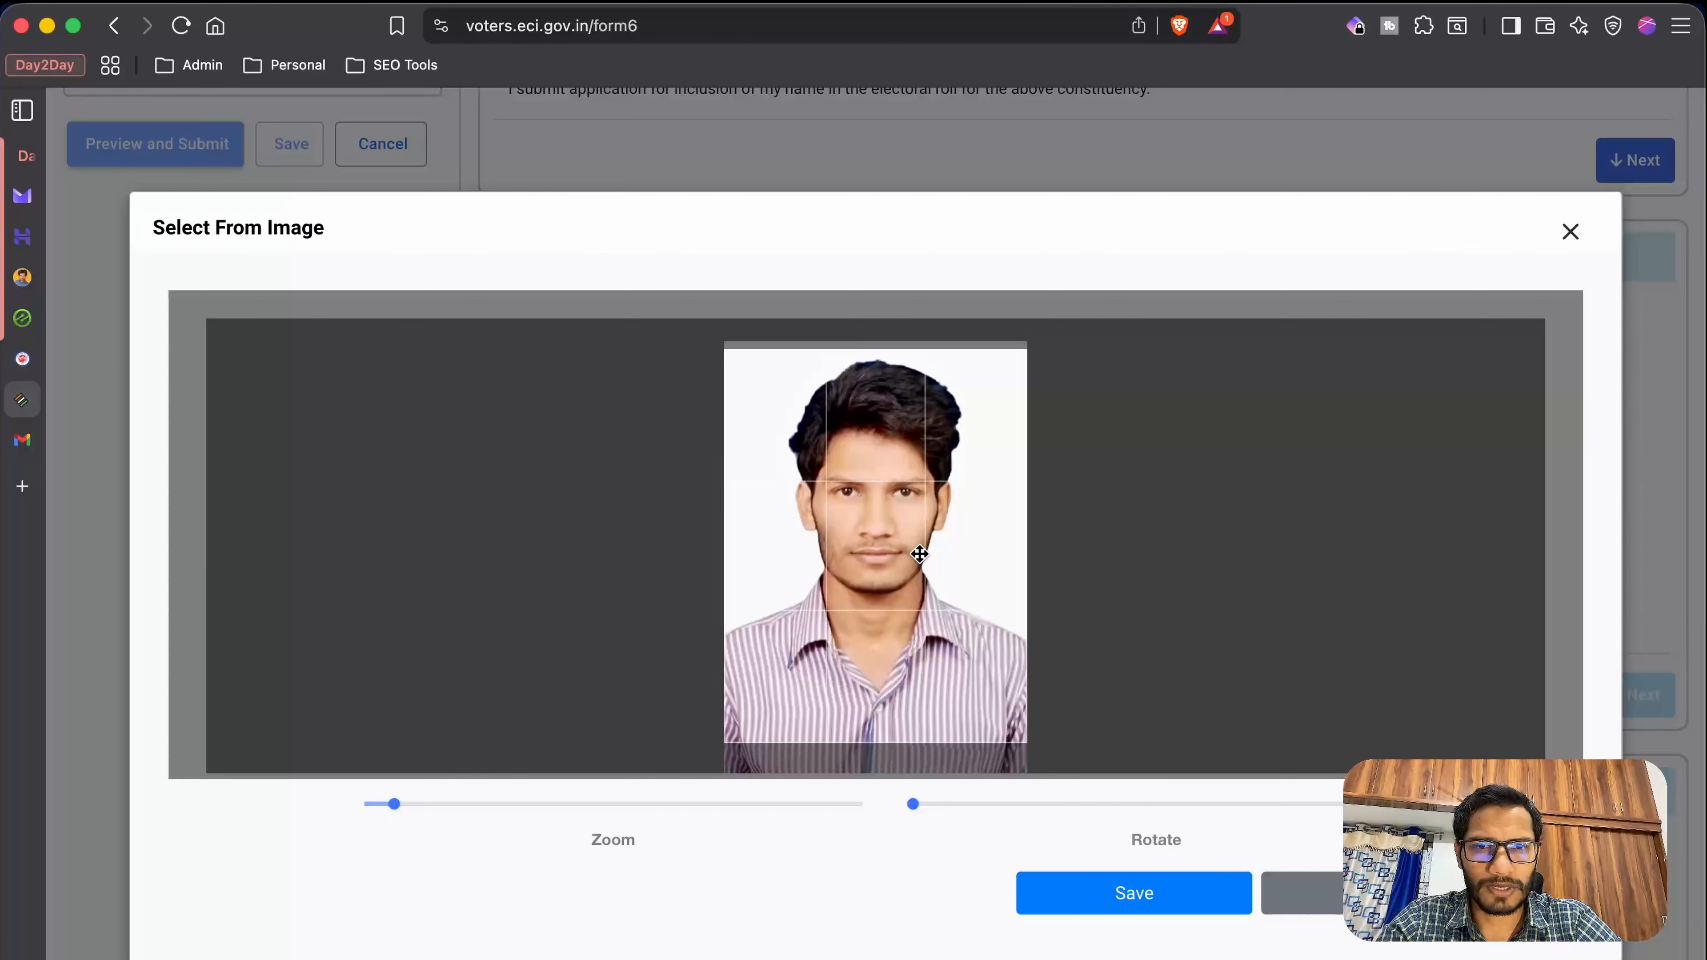
left_click_drag(919, 553, 919, 549)
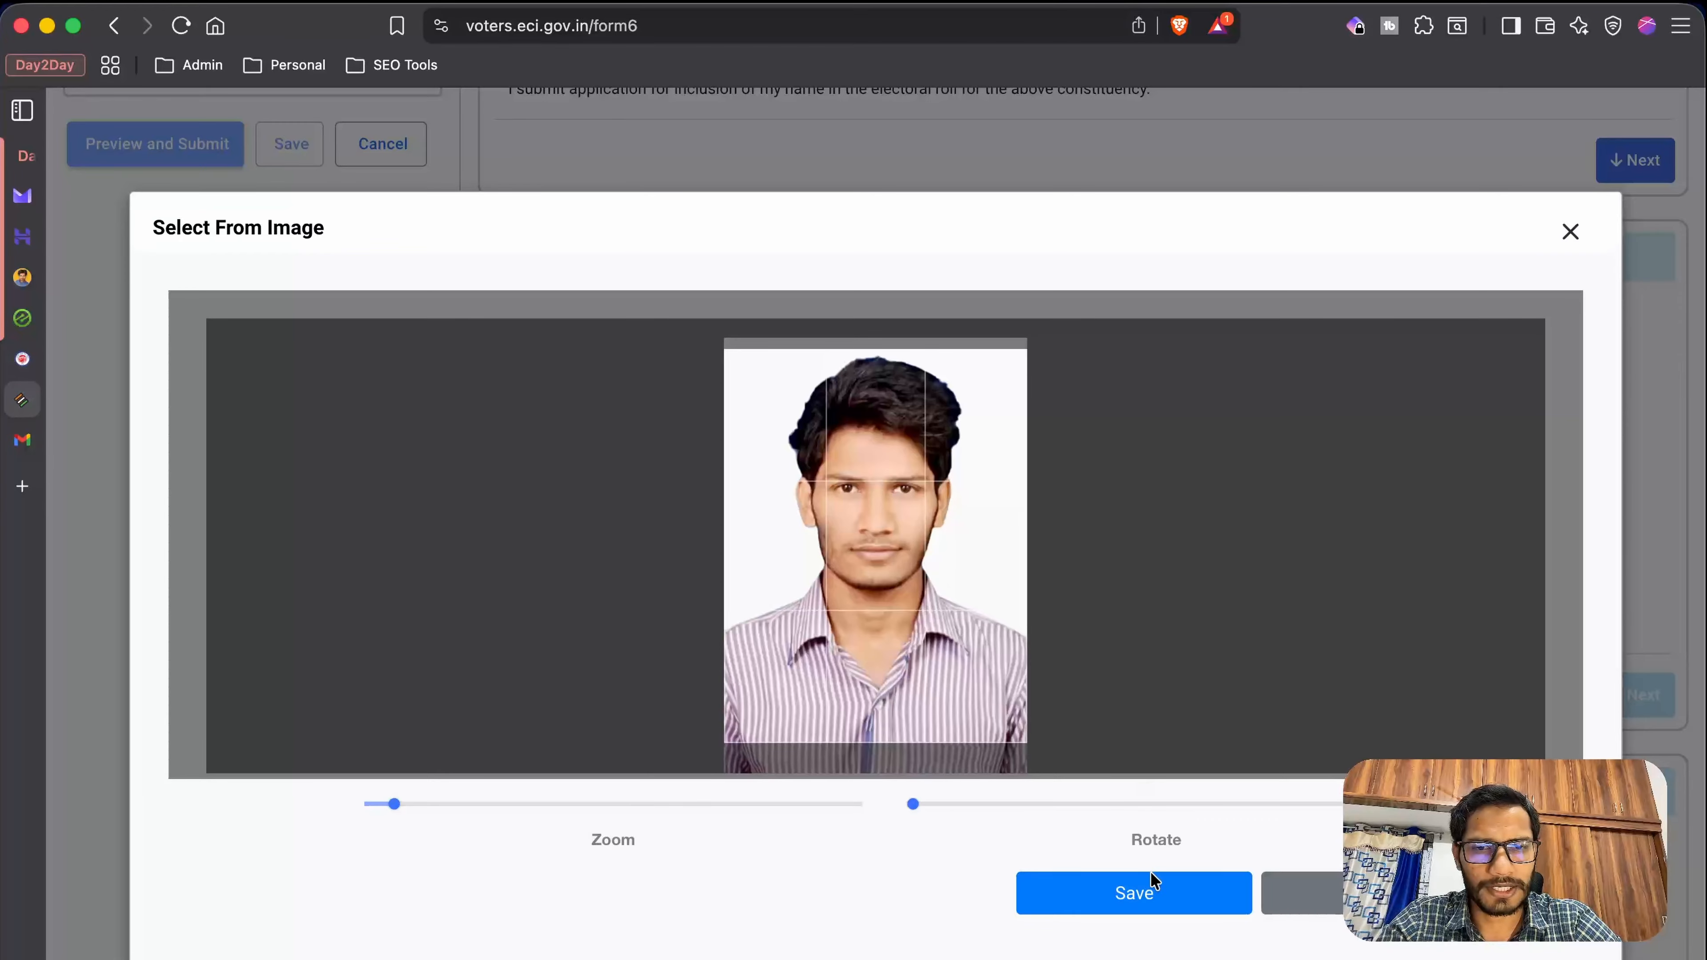
left_click(1093, 895)
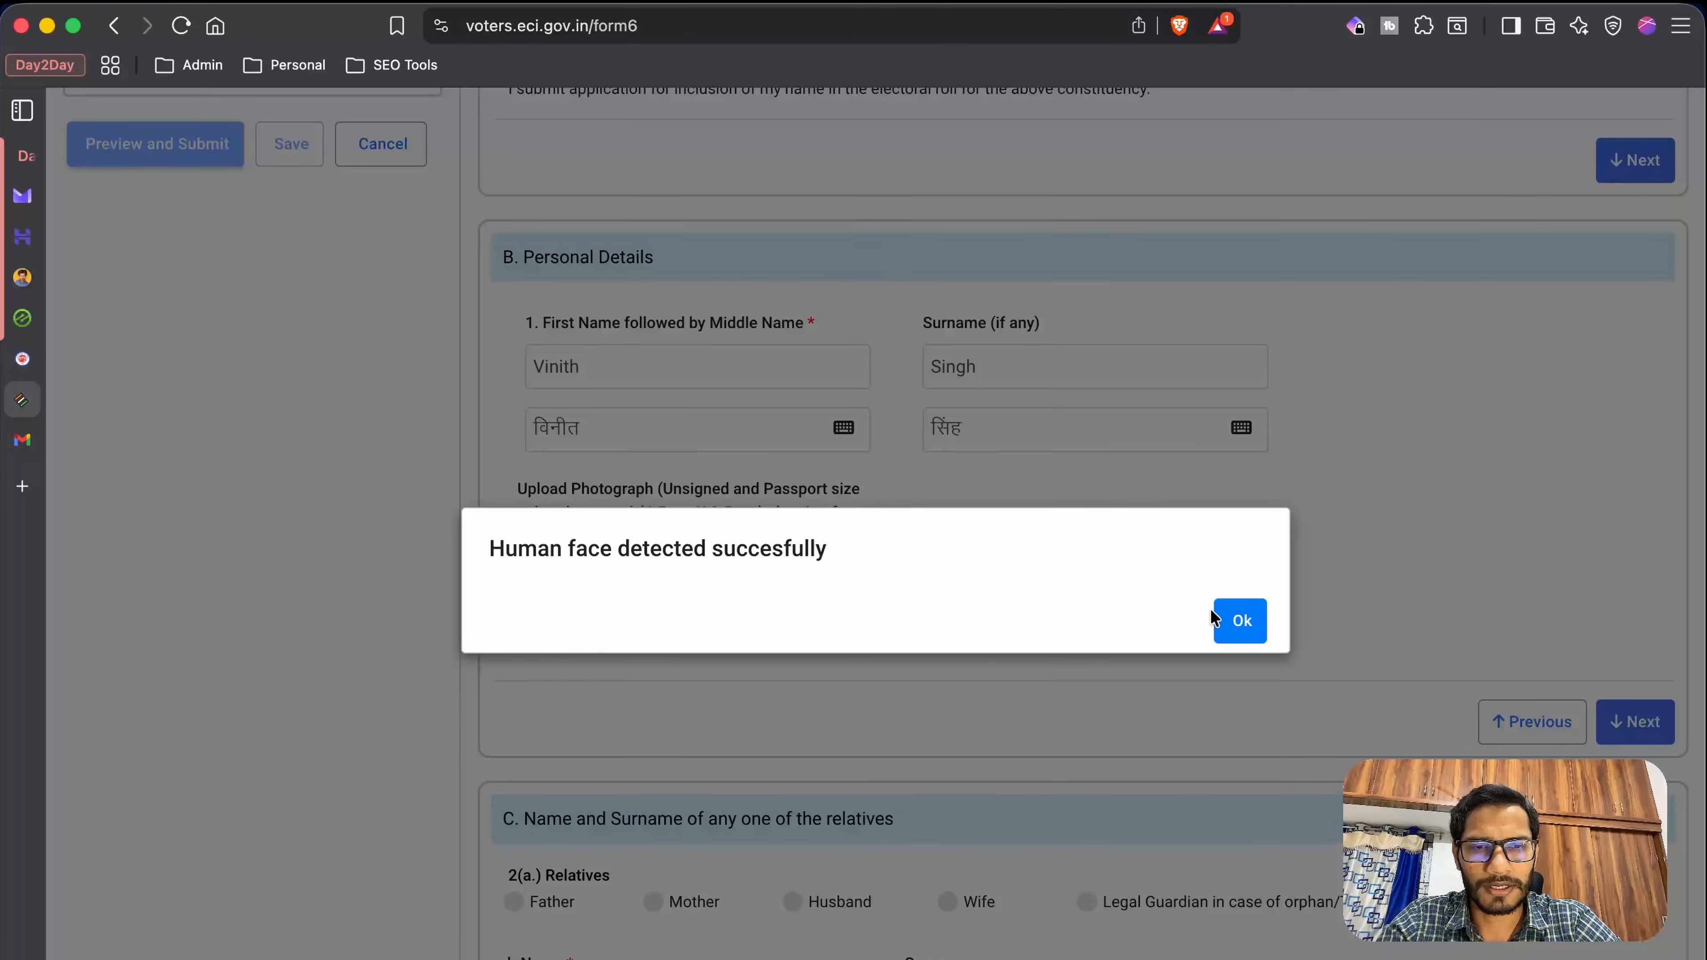
left_click(1225, 619)
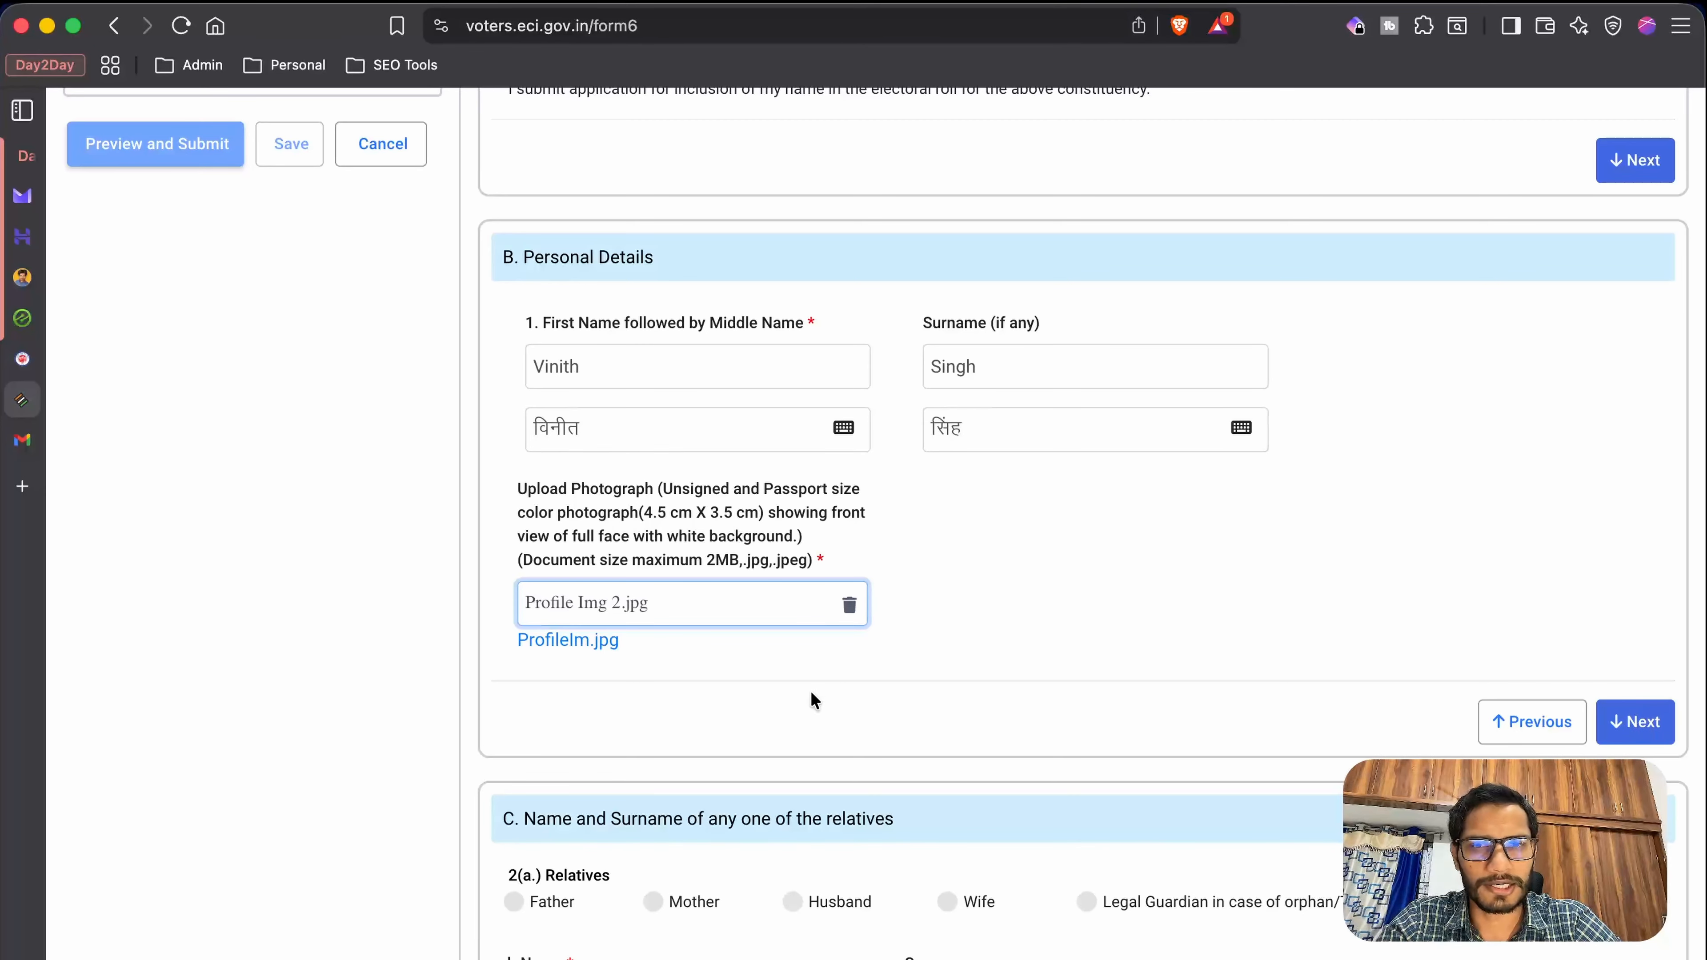
left_click(1633, 723)
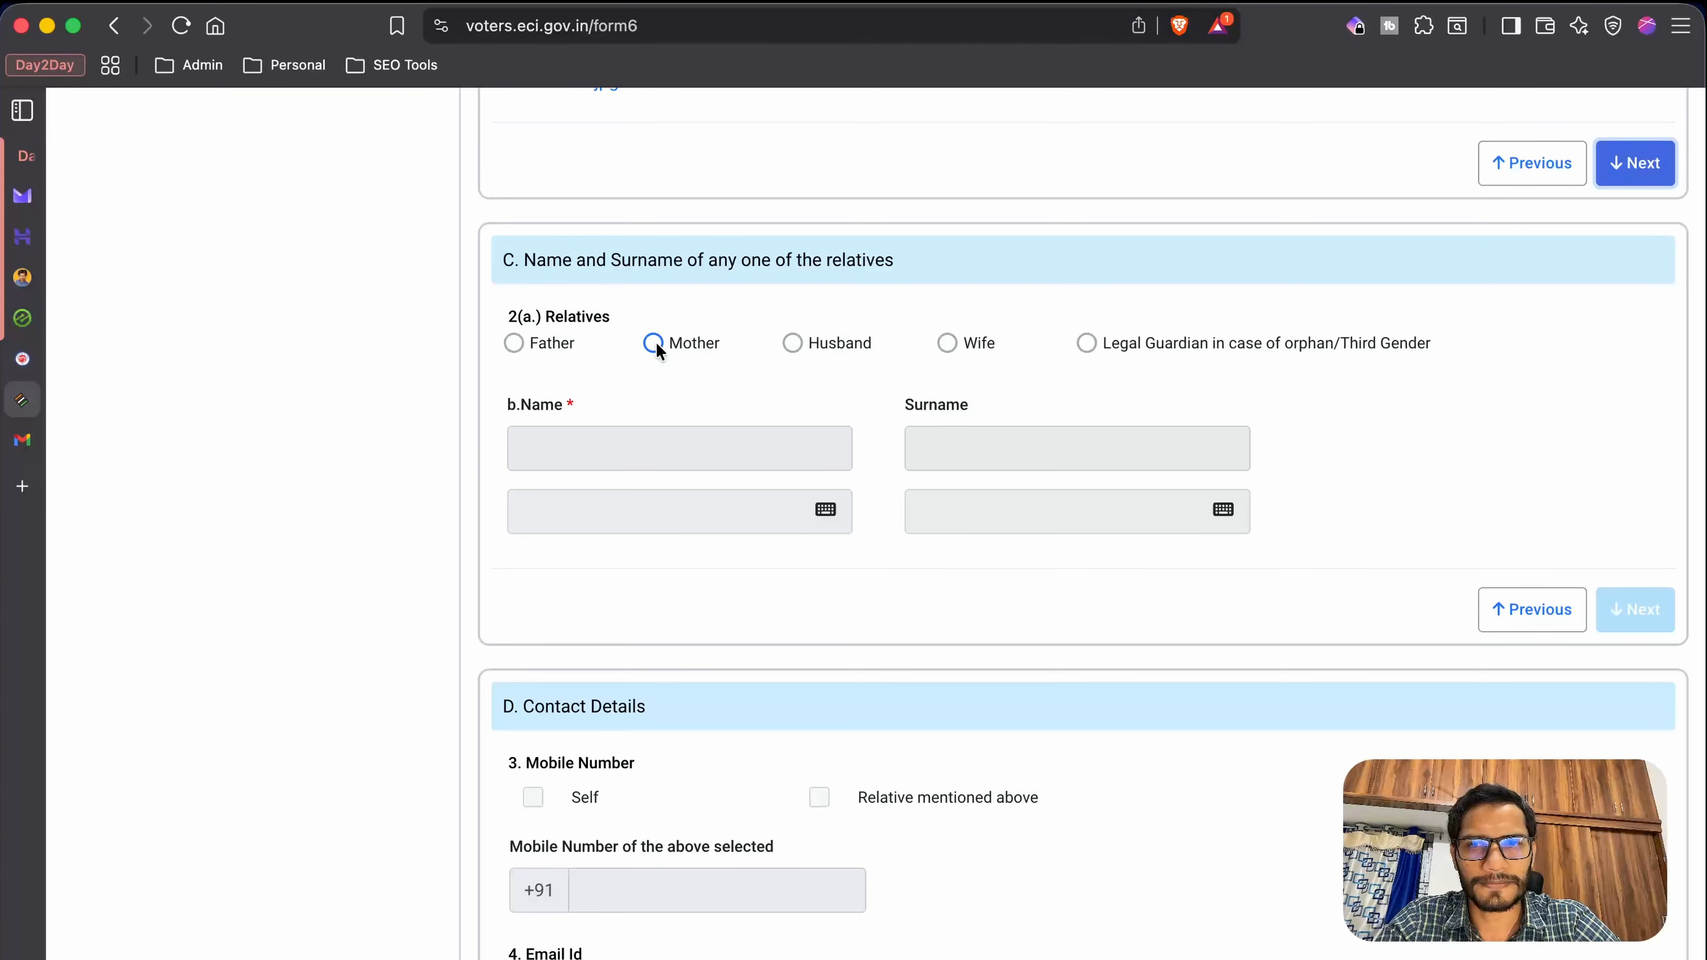
Mark Father as the relative and enter the father's first name.
left_click(514, 342)
left_click(628, 449)
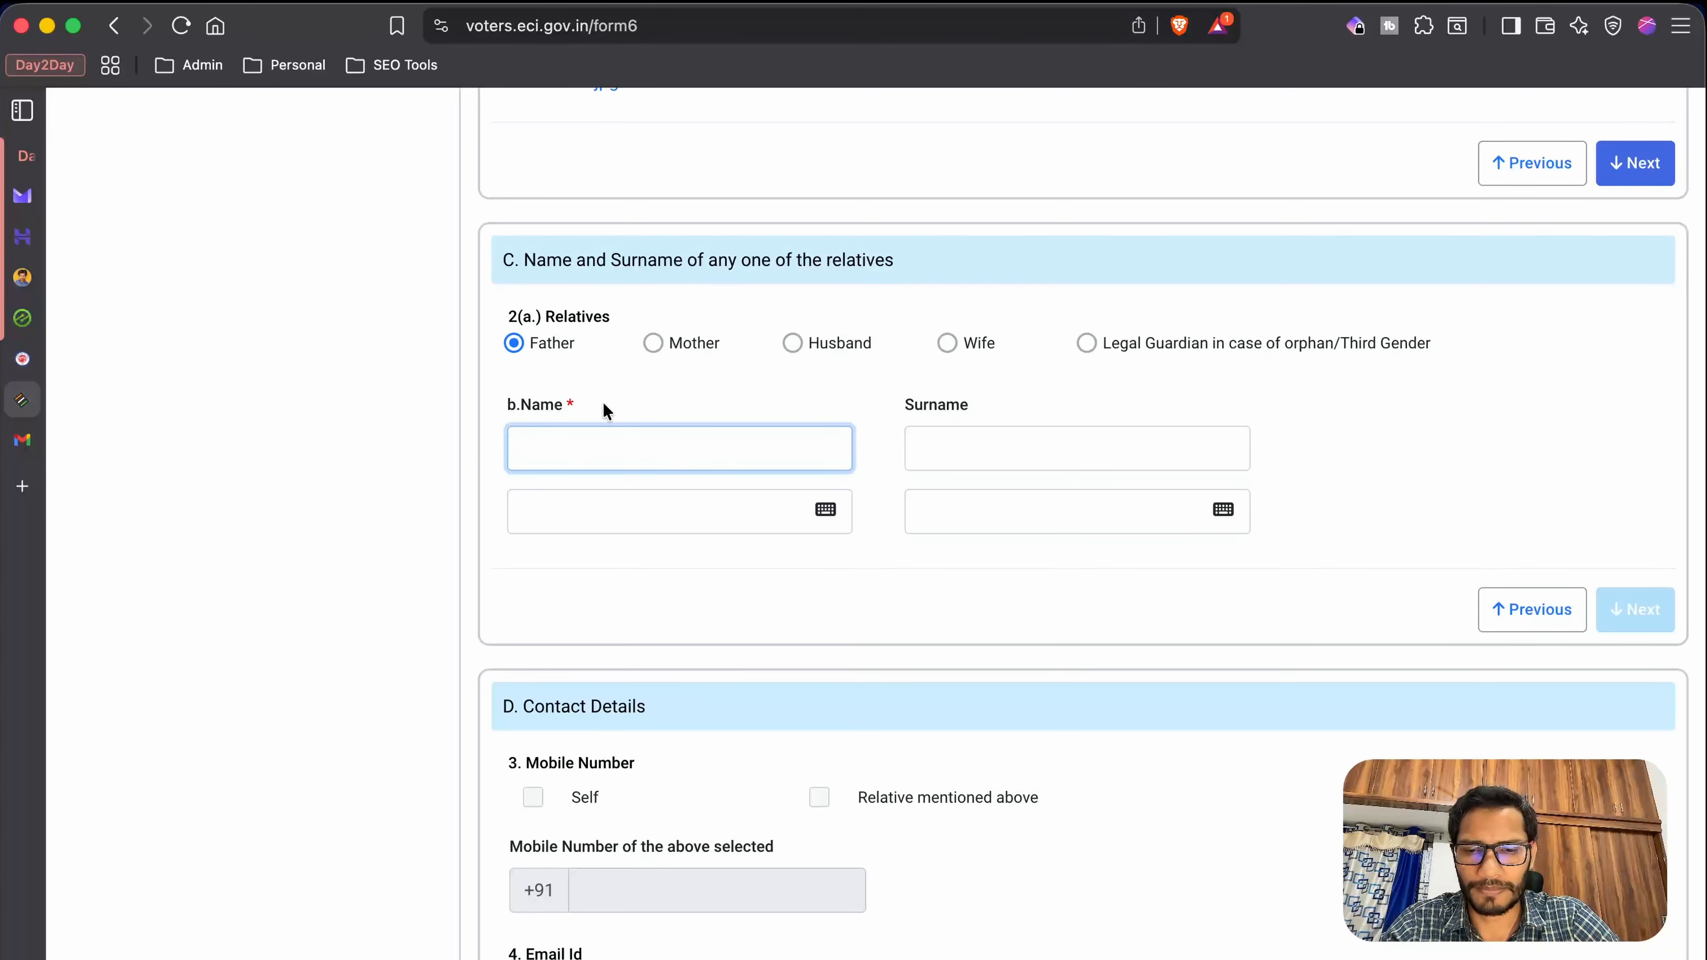
type("Vijay")
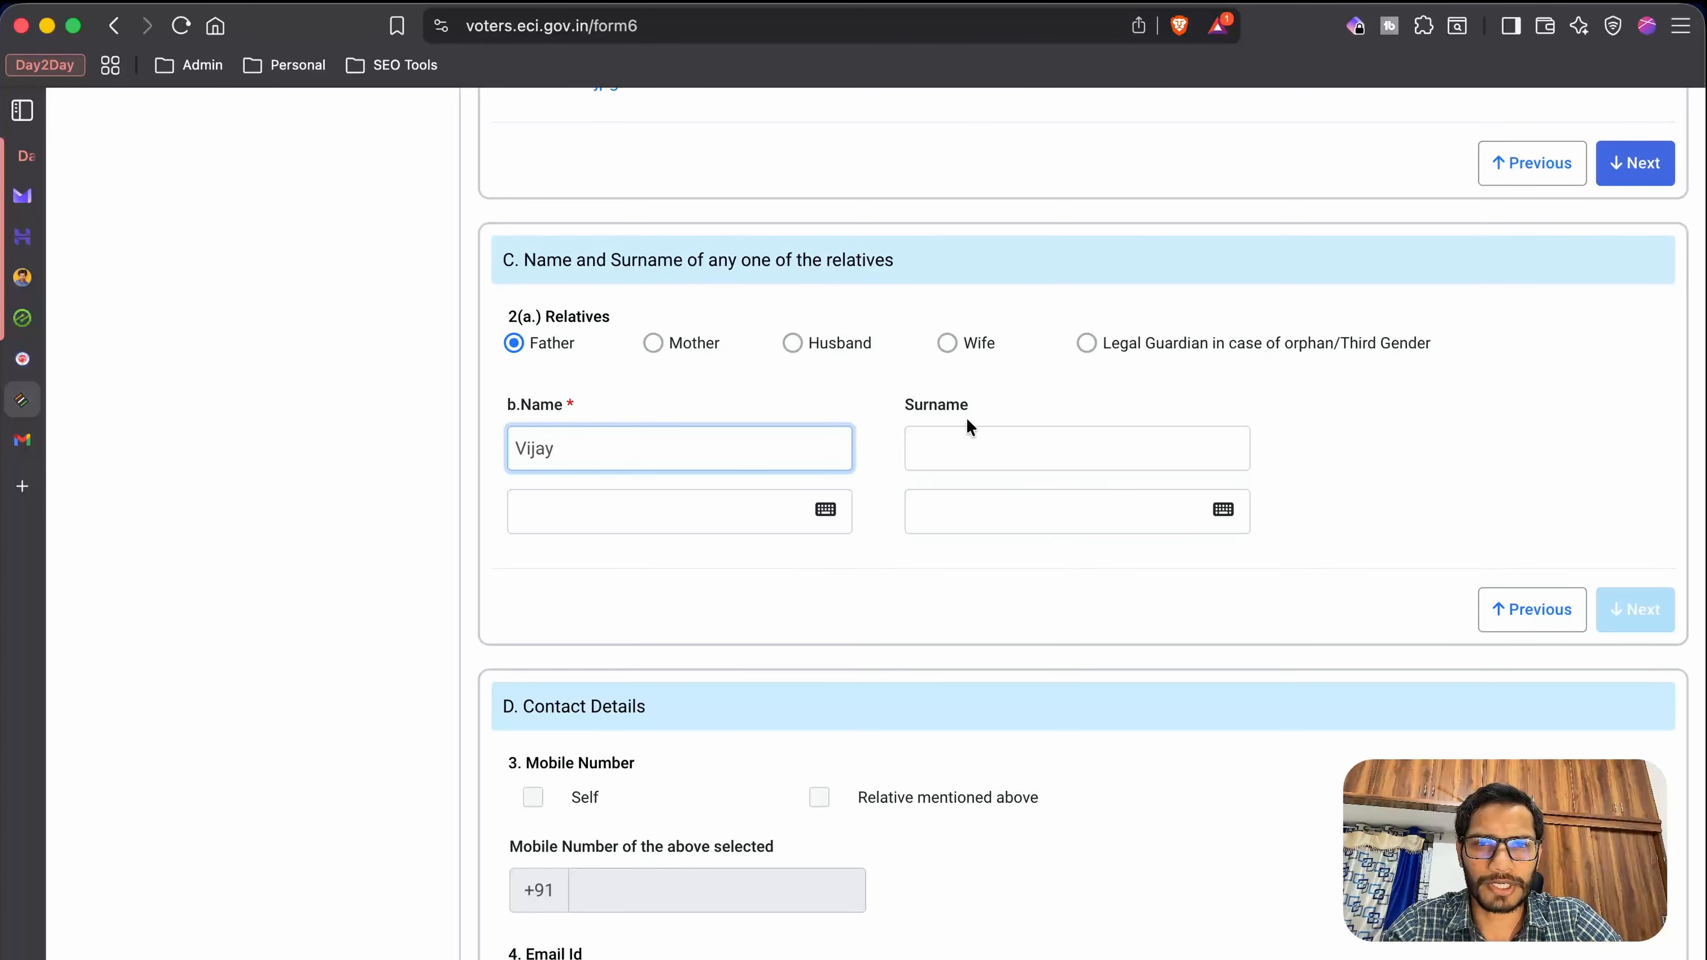
left_click(964, 449)
Set both Mobile Number and Email Id in Contact Details to Self.
left_click(1635, 609)
left_click(533, 351)
left_click(533, 543)
left_click(686, 636)
Choose the Aadhaar Number option in section E and enter the applicant's Aadhaar number.
left_click(1640, 750)
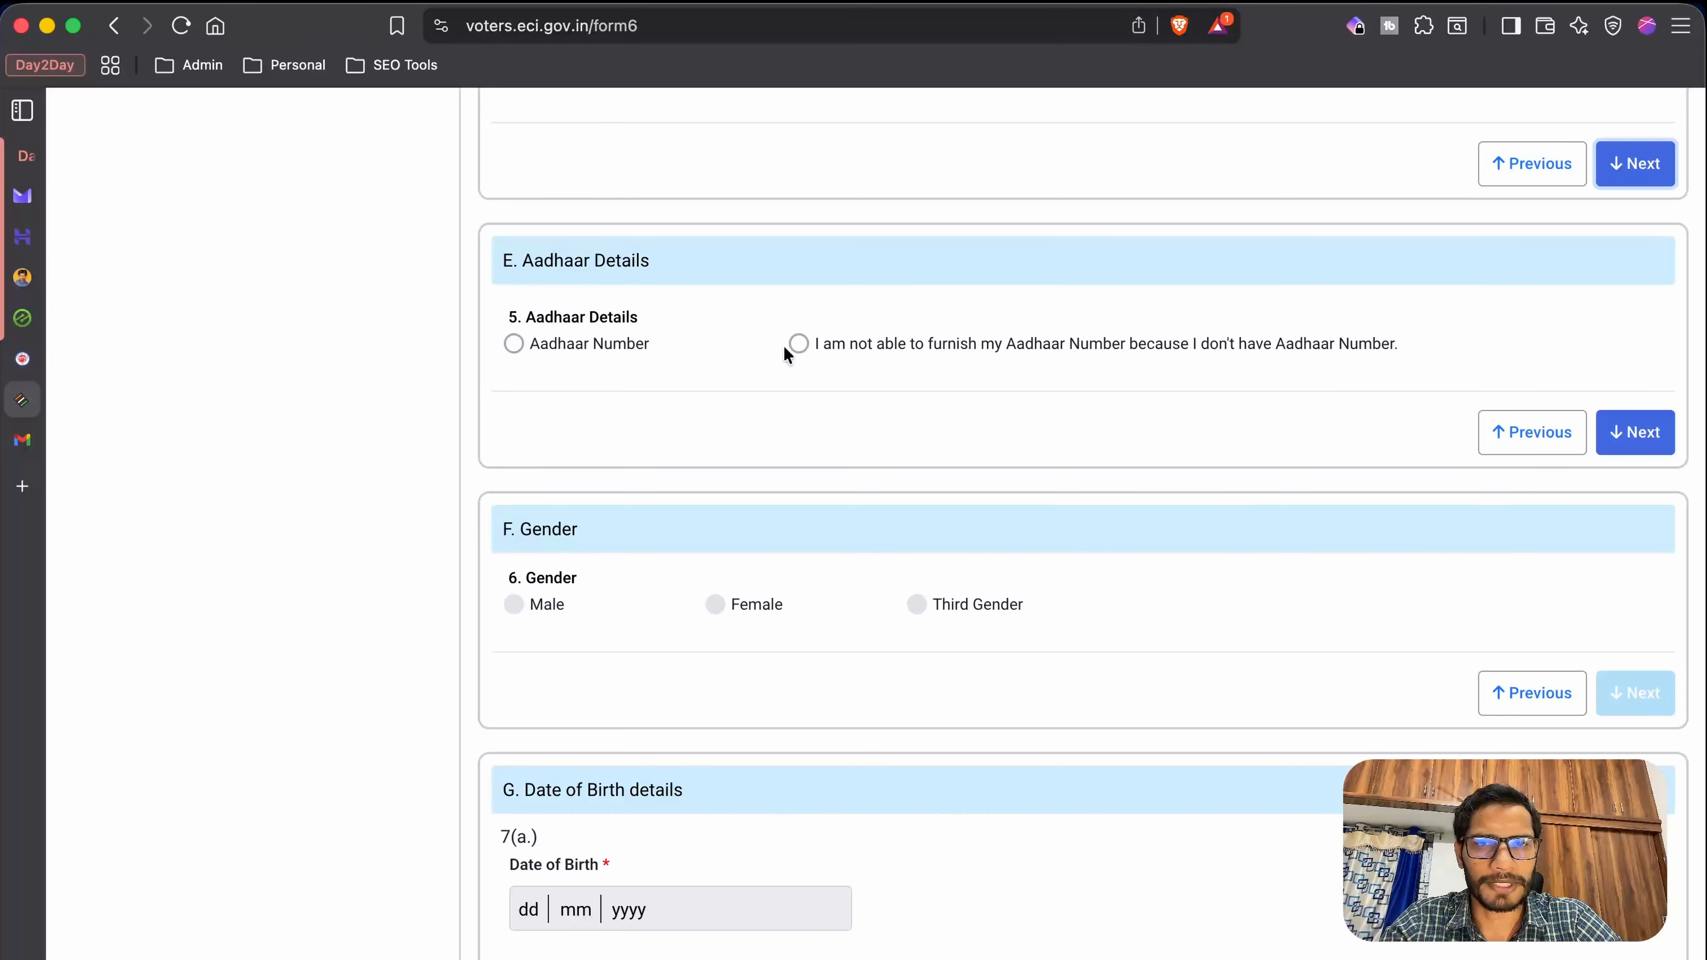
left_click(516, 343)
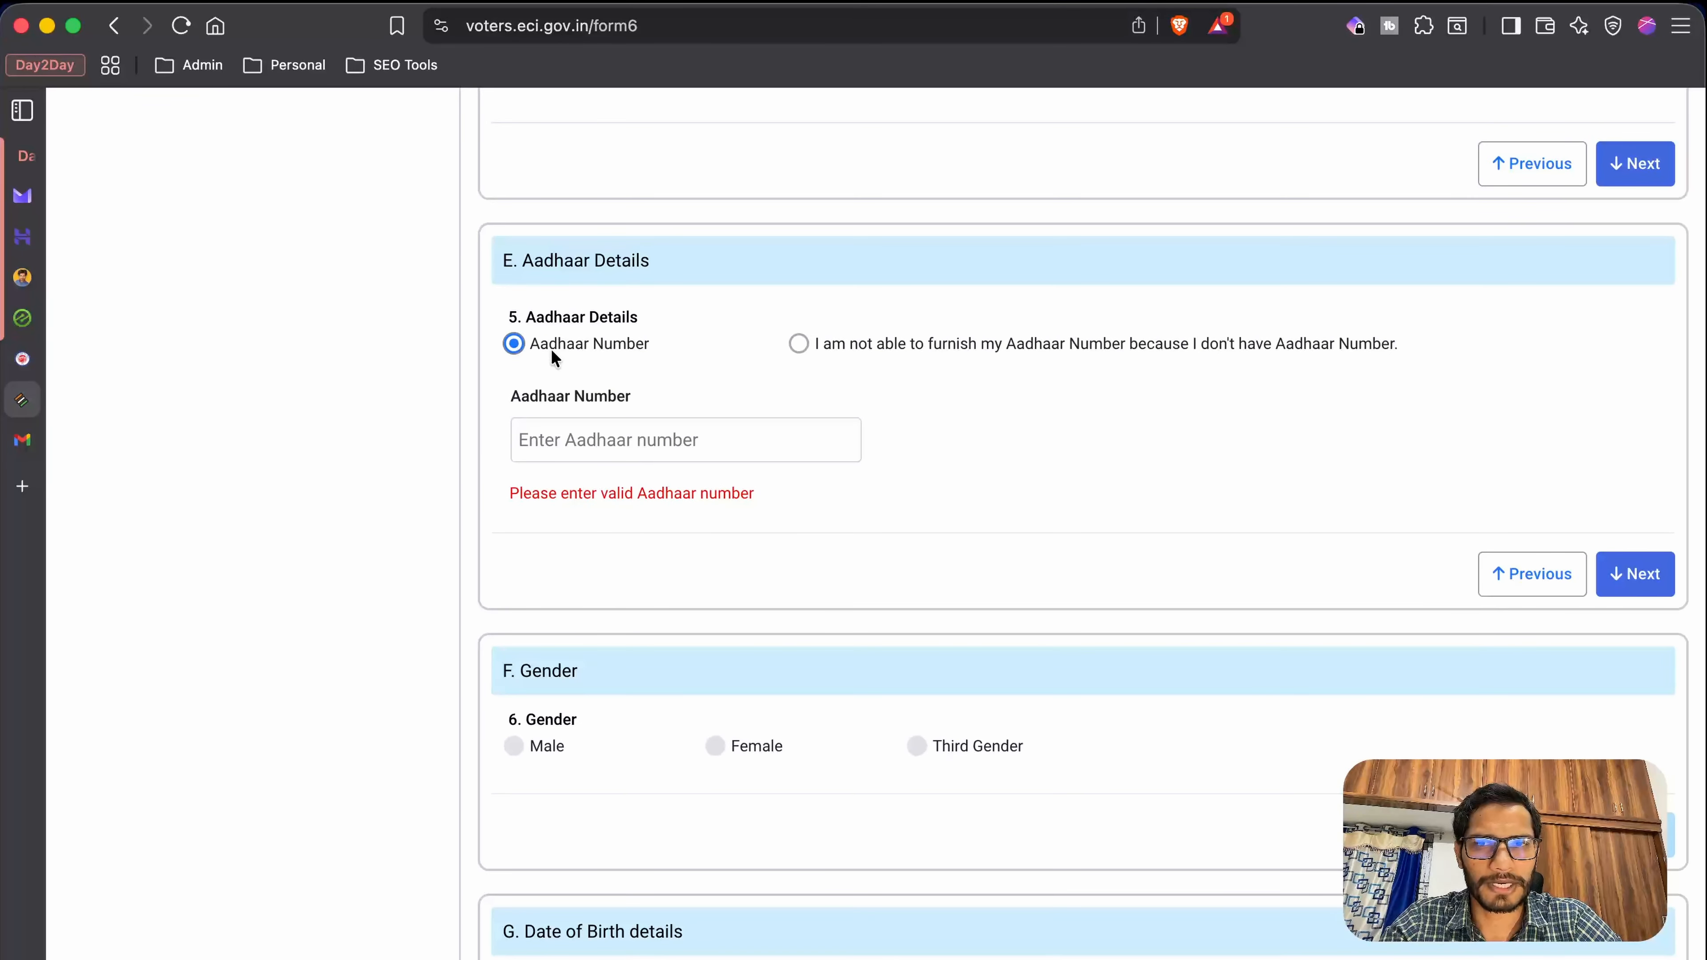
left_click(582, 436)
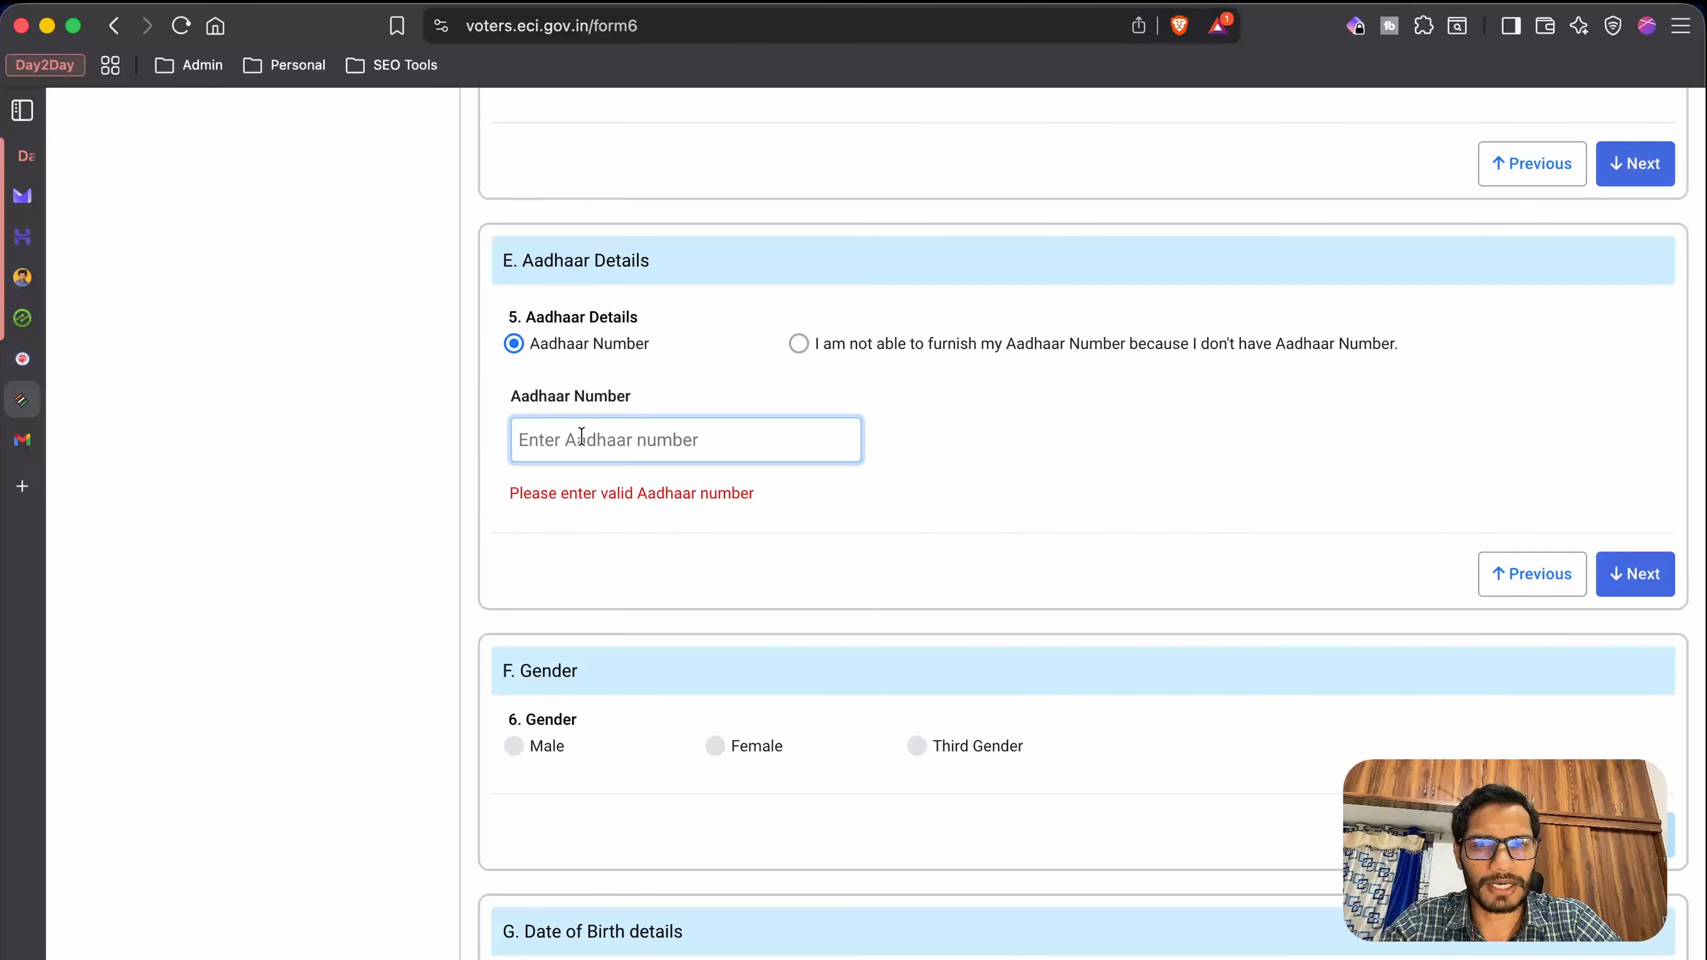
type("************")
Set gender to Male and continue to the Date of Birth section.
left_click(1610, 555)
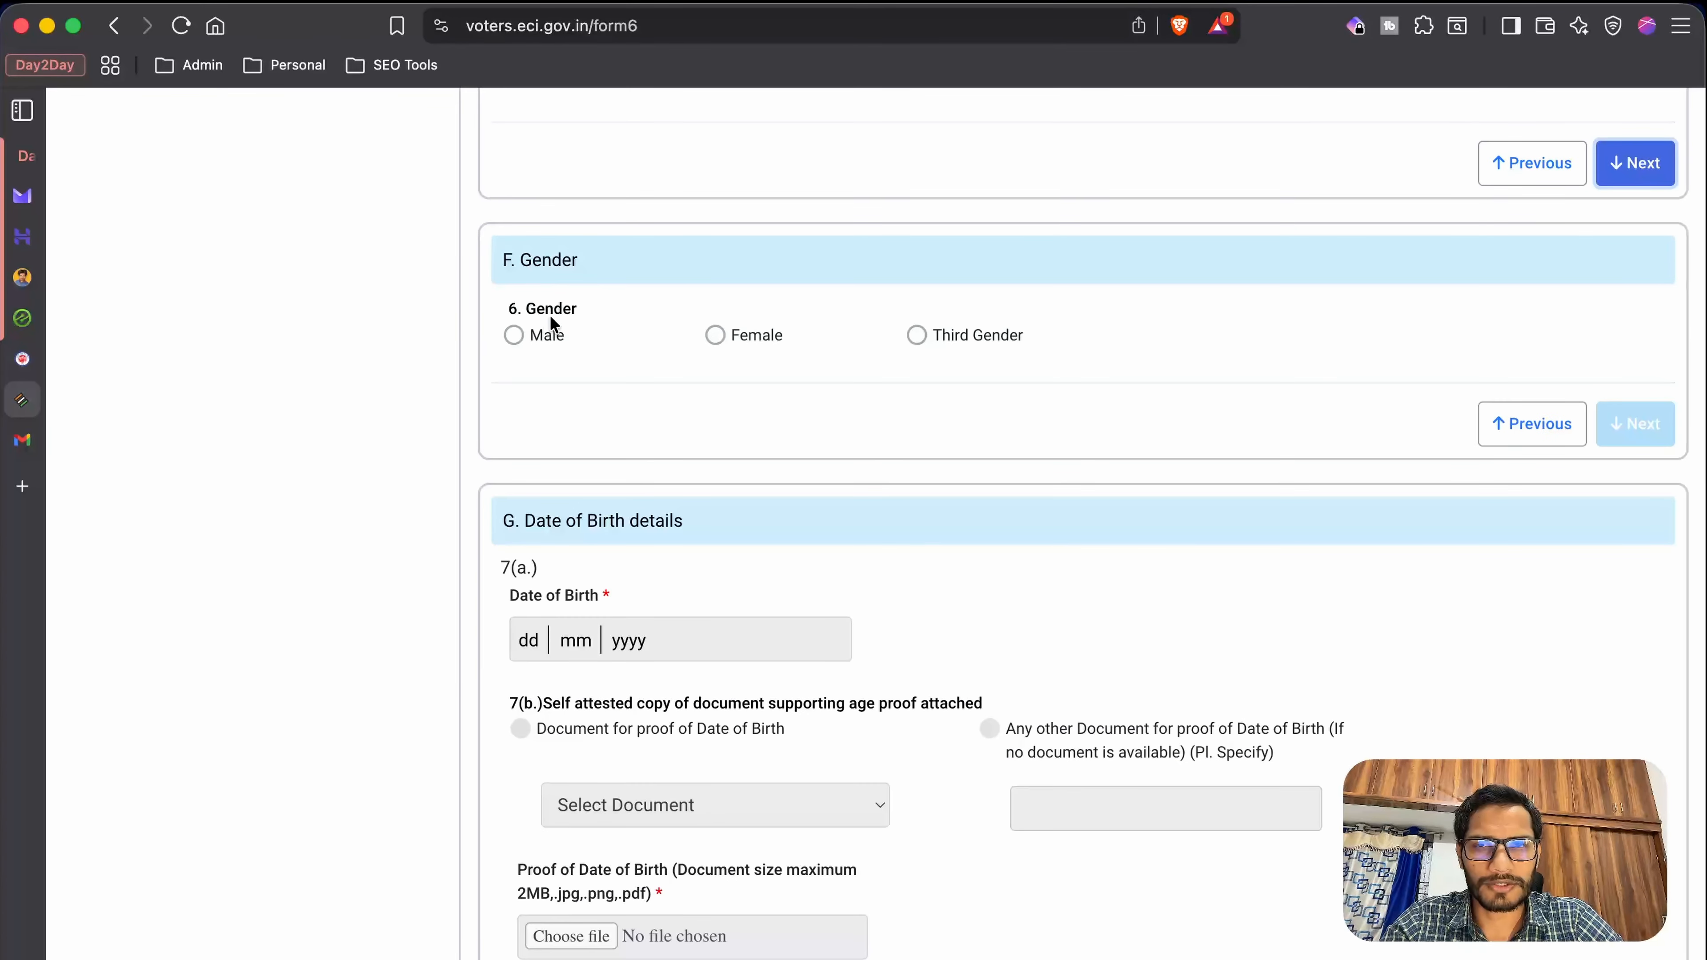
left_click(519, 336)
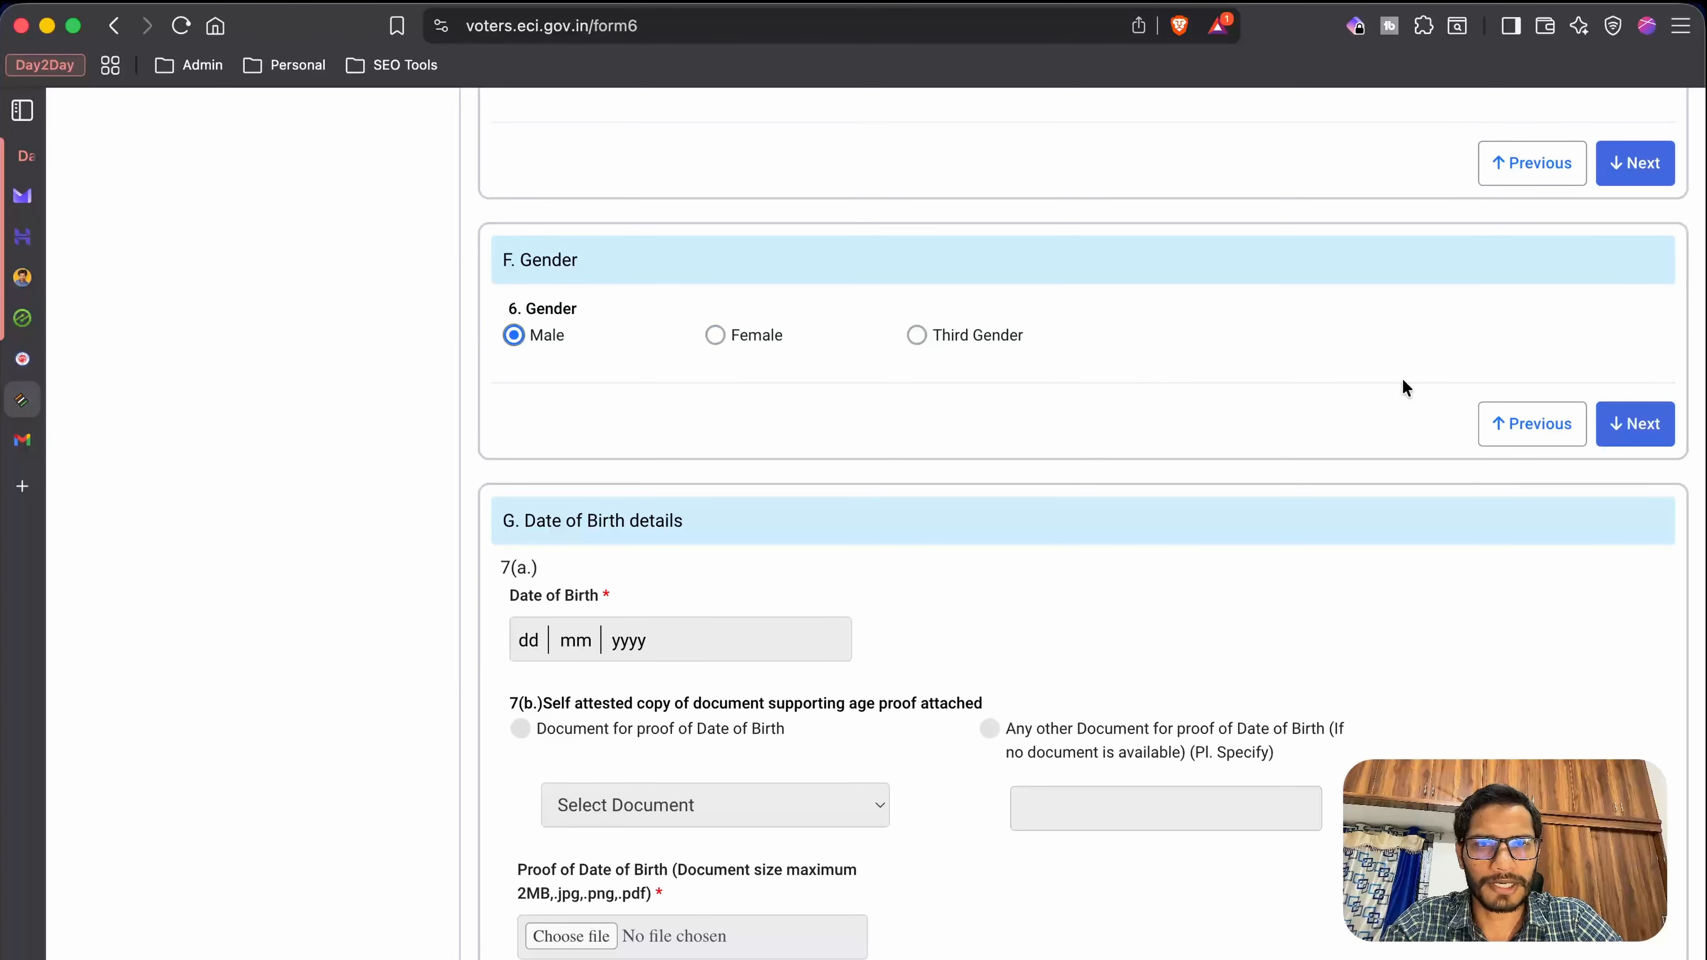
left_click(1644, 449)
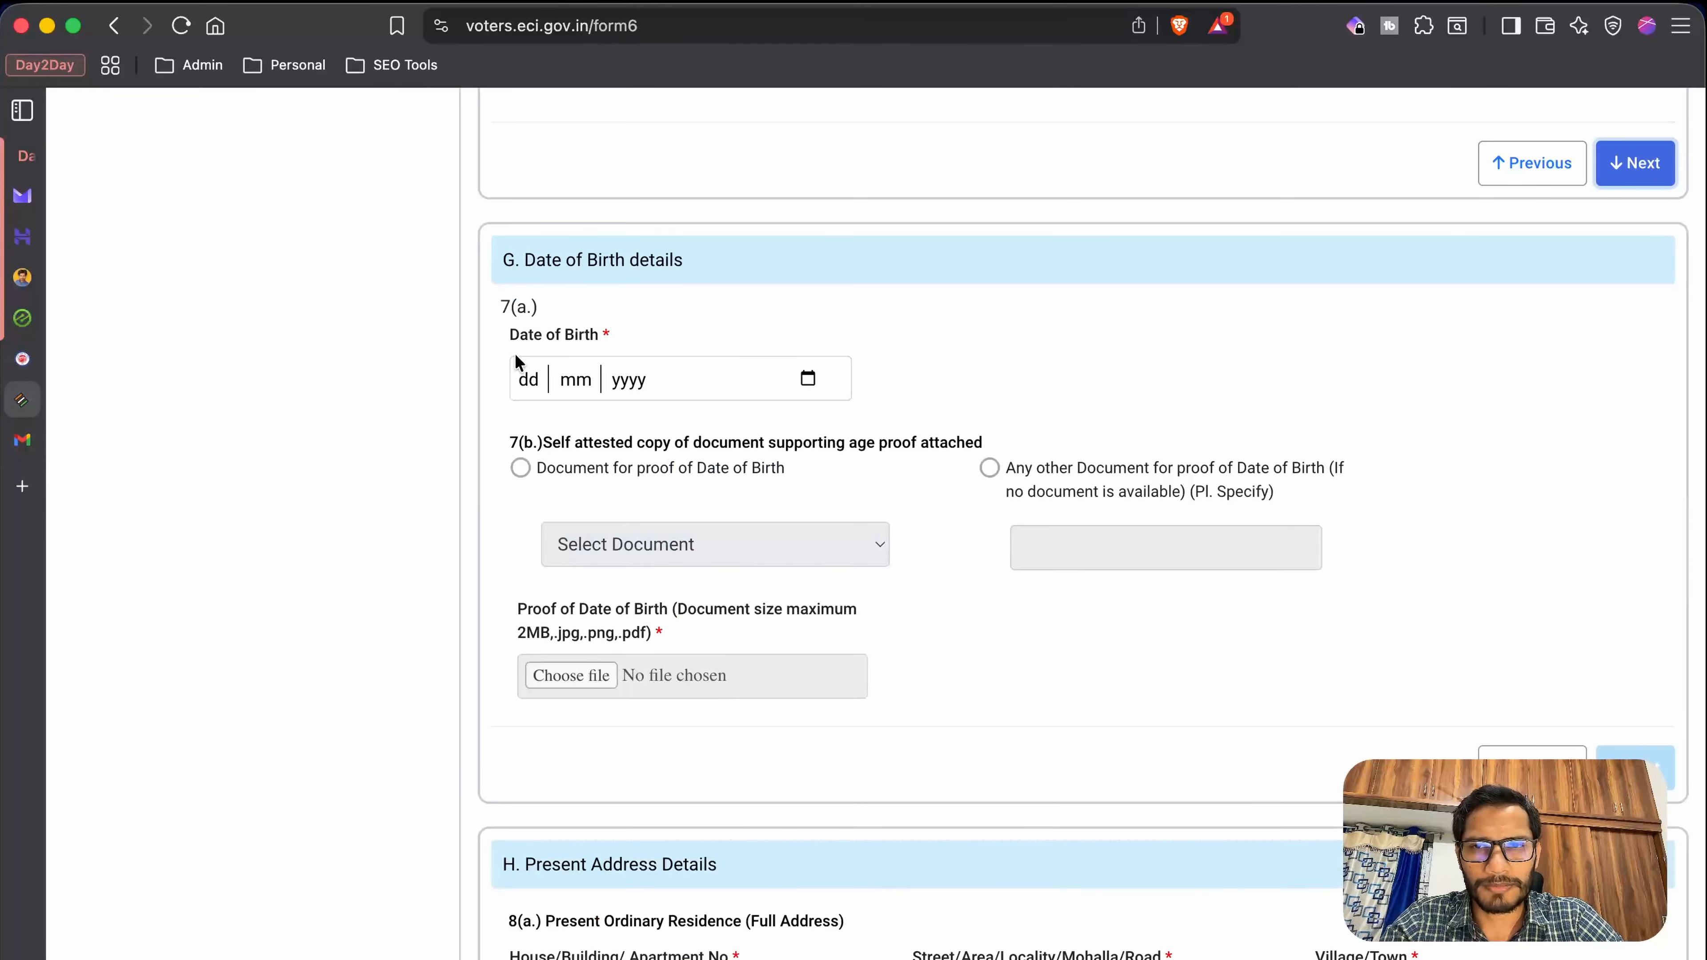
Enter 02/02/1998 as the applicant's date of birth.
left_click(530, 375)
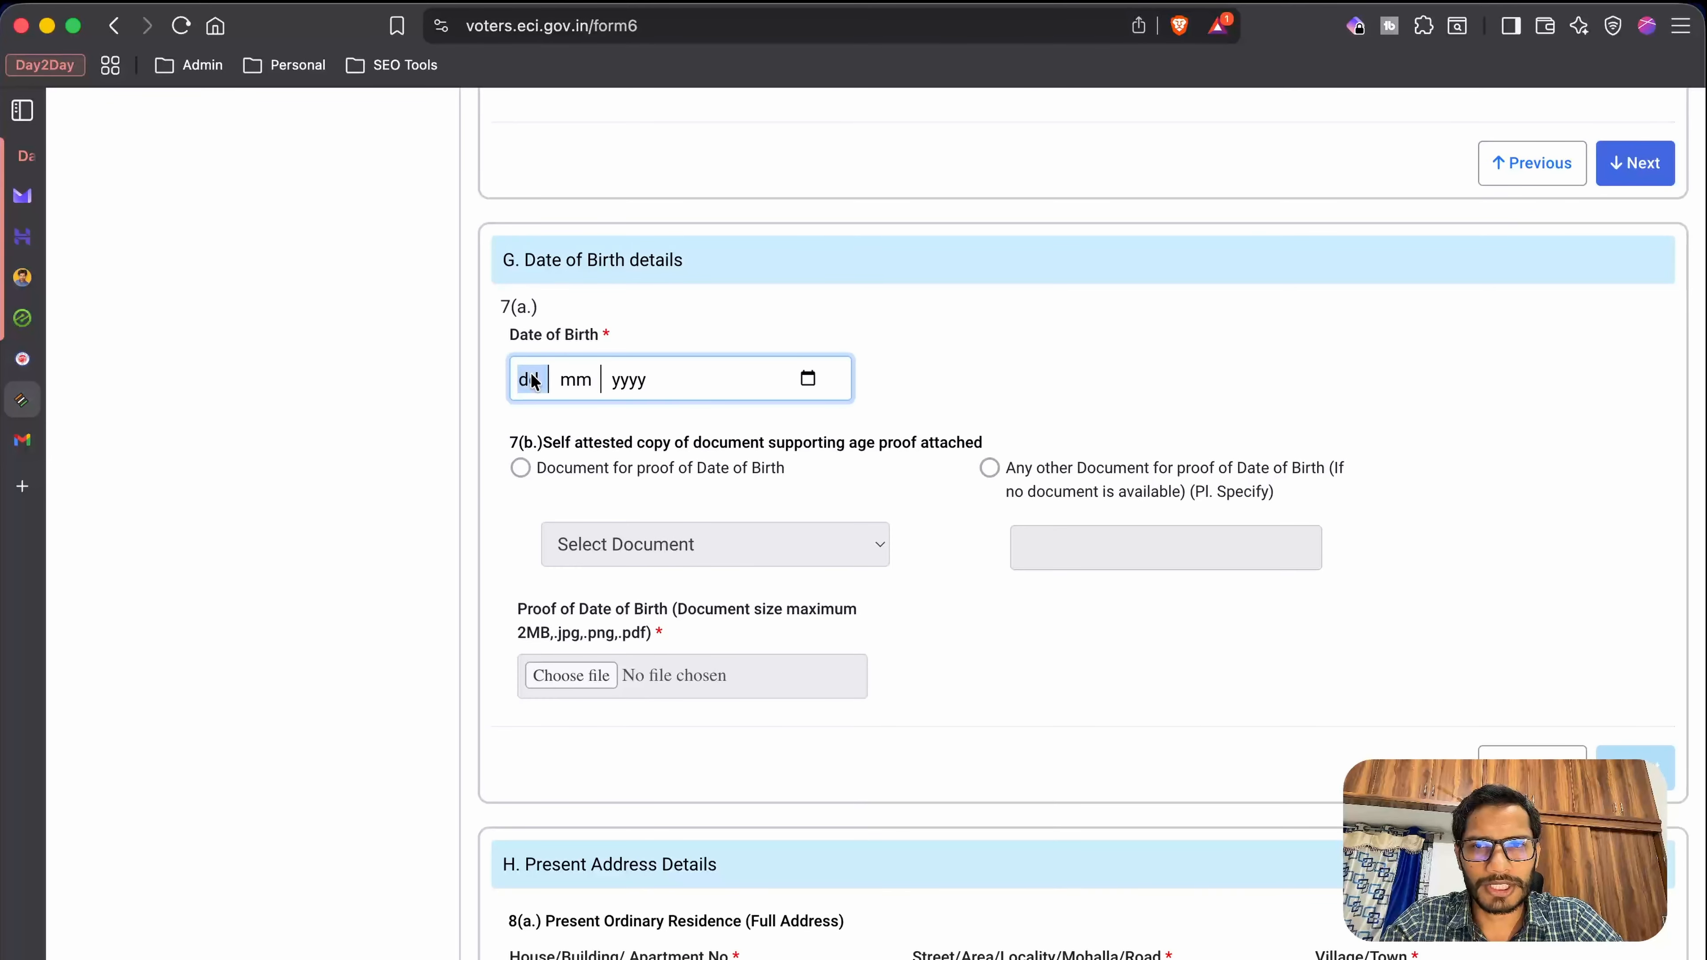
left_click(1088, 339)
left_click(584, 380)
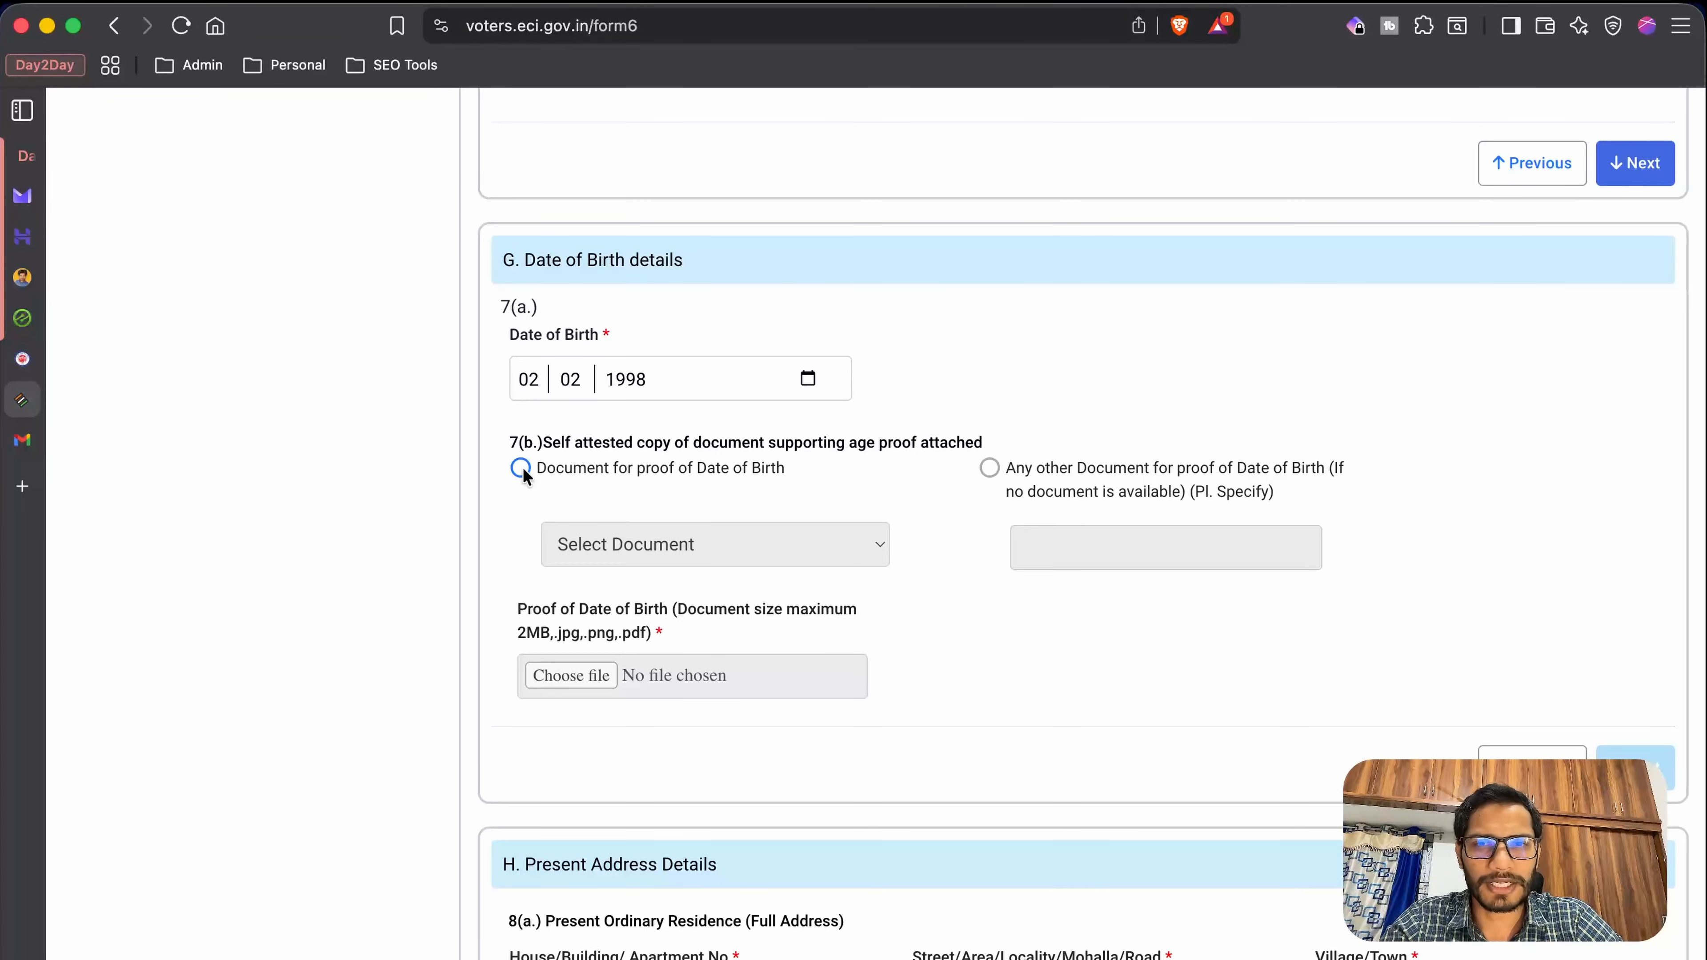
Attach BirthCert.pdf as a Birth Certificate age-proof document and continue to Present Address.
left_click(521, 467)
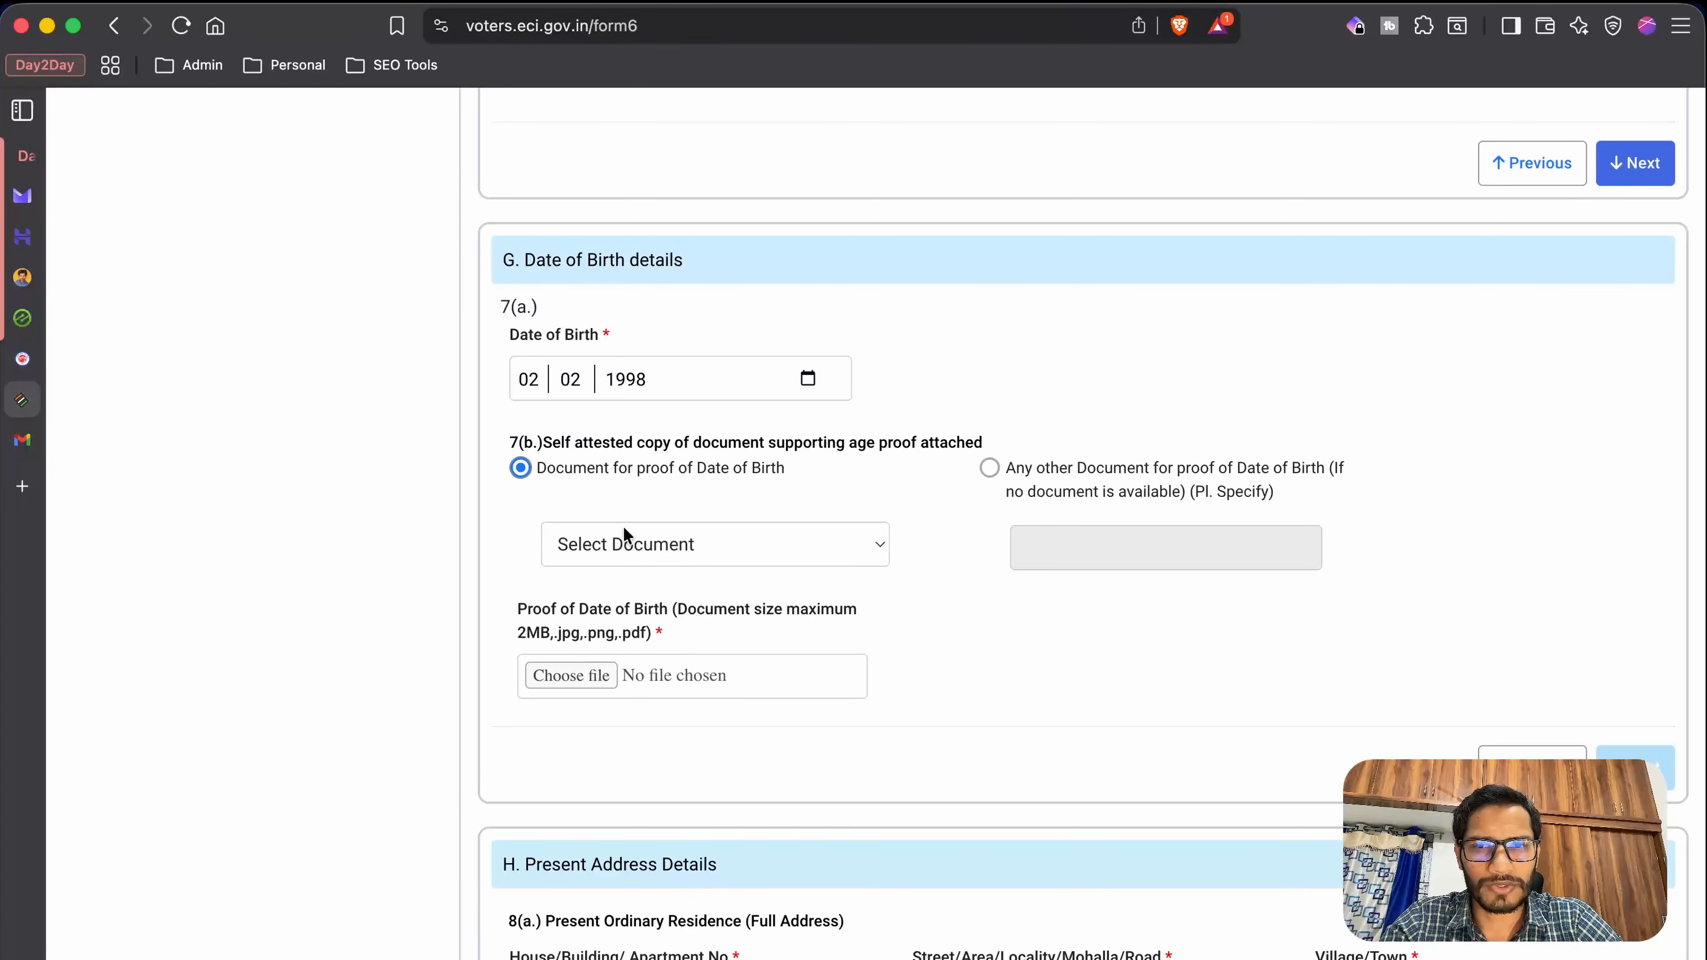
left_click(671, 542)
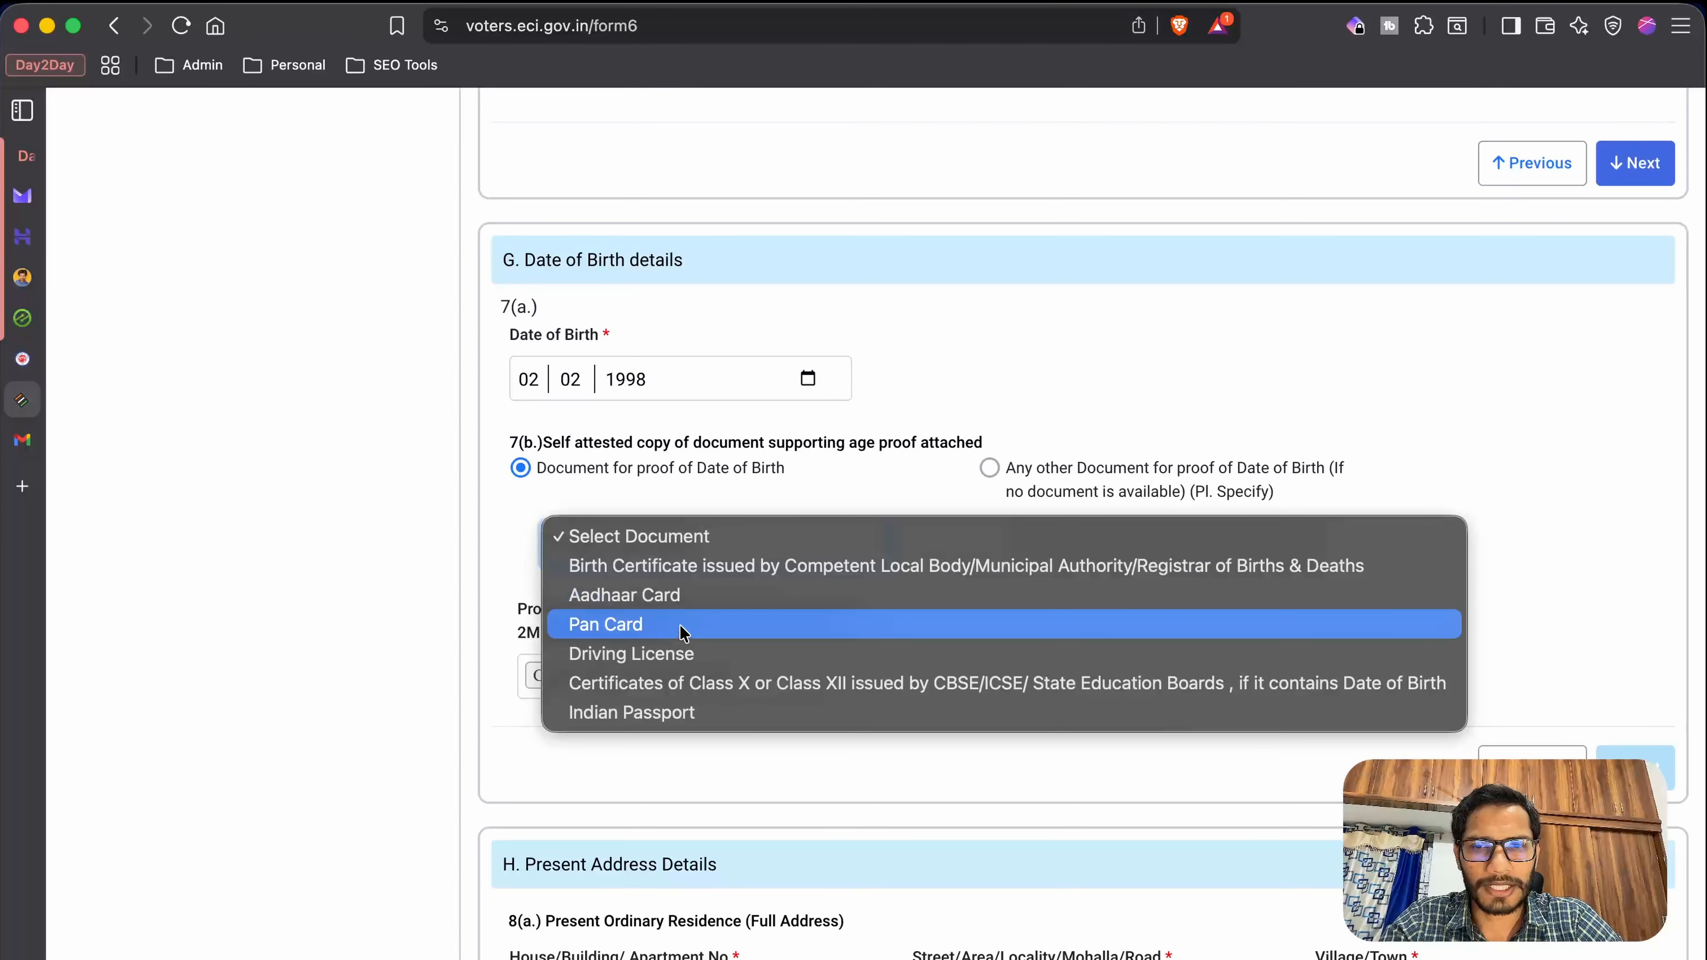
left_click(704, 569)
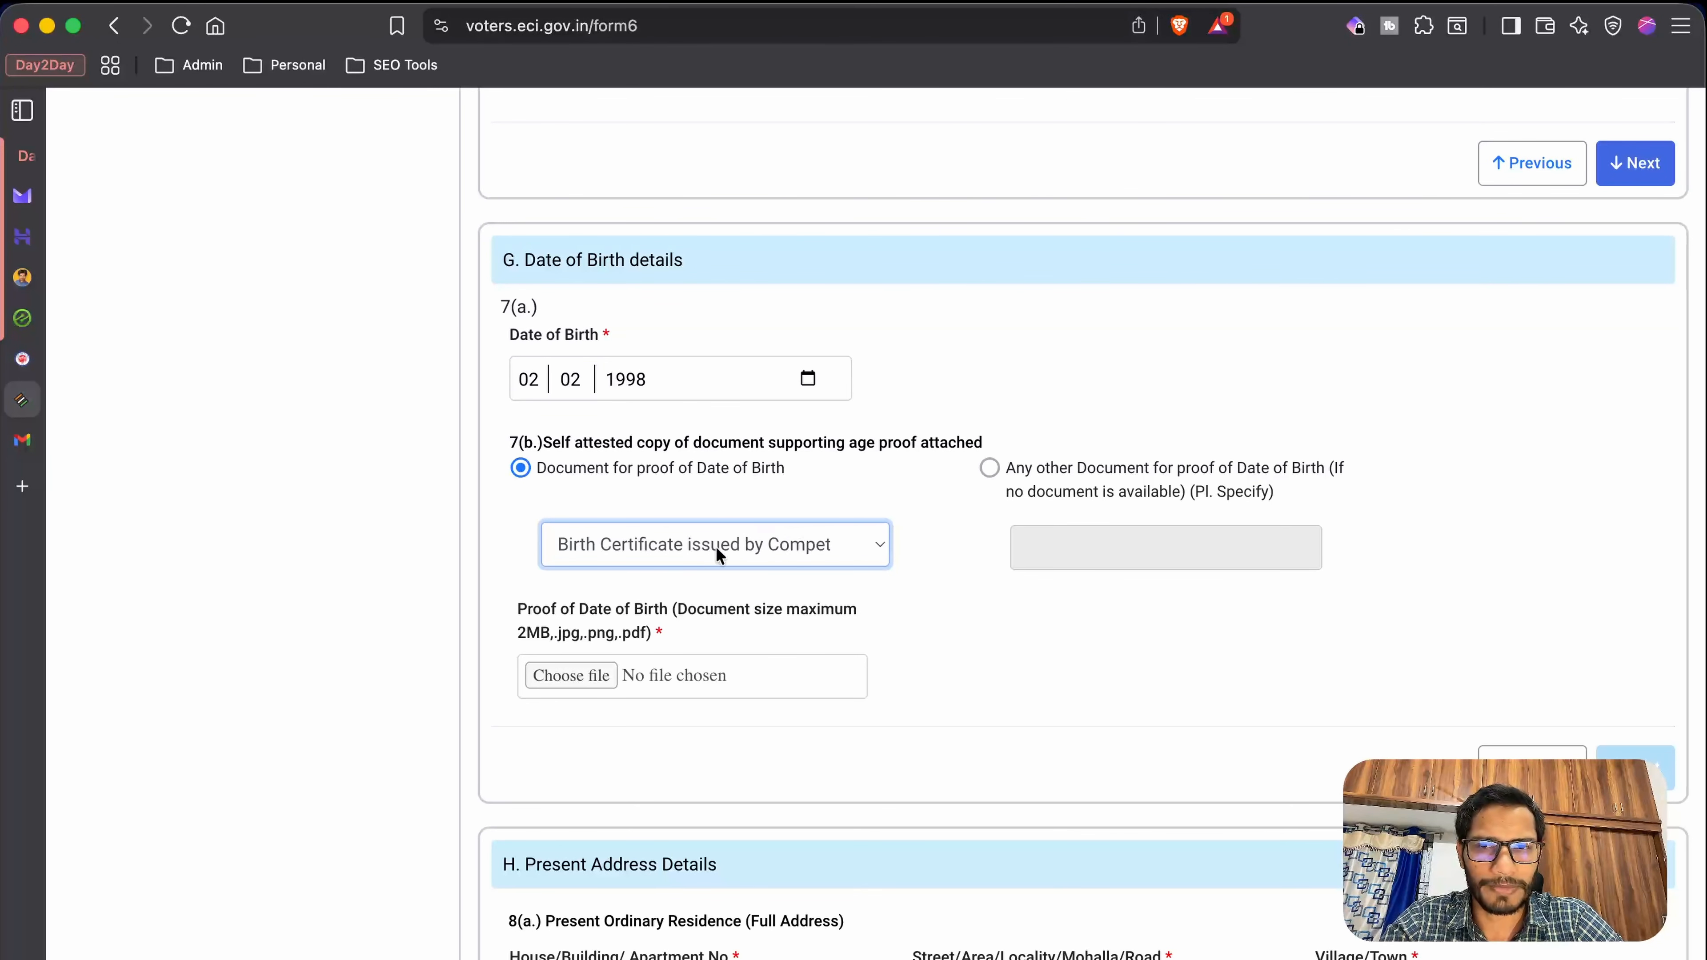
left_click(577, 670)
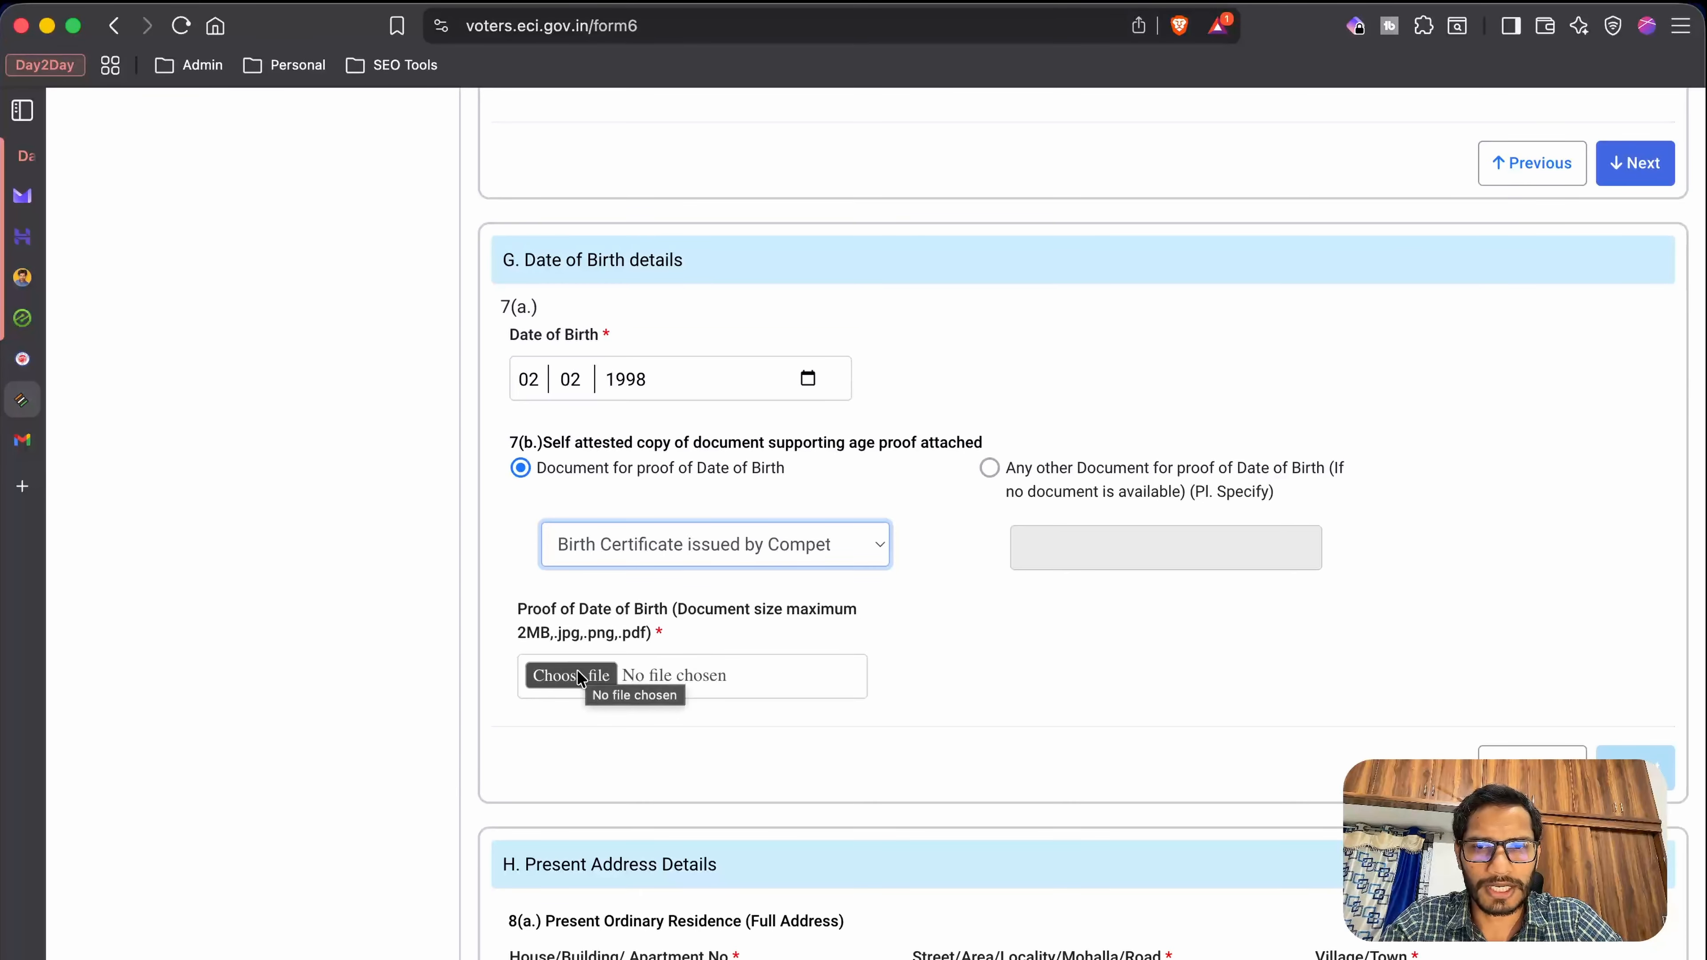
left_click(617, 672)
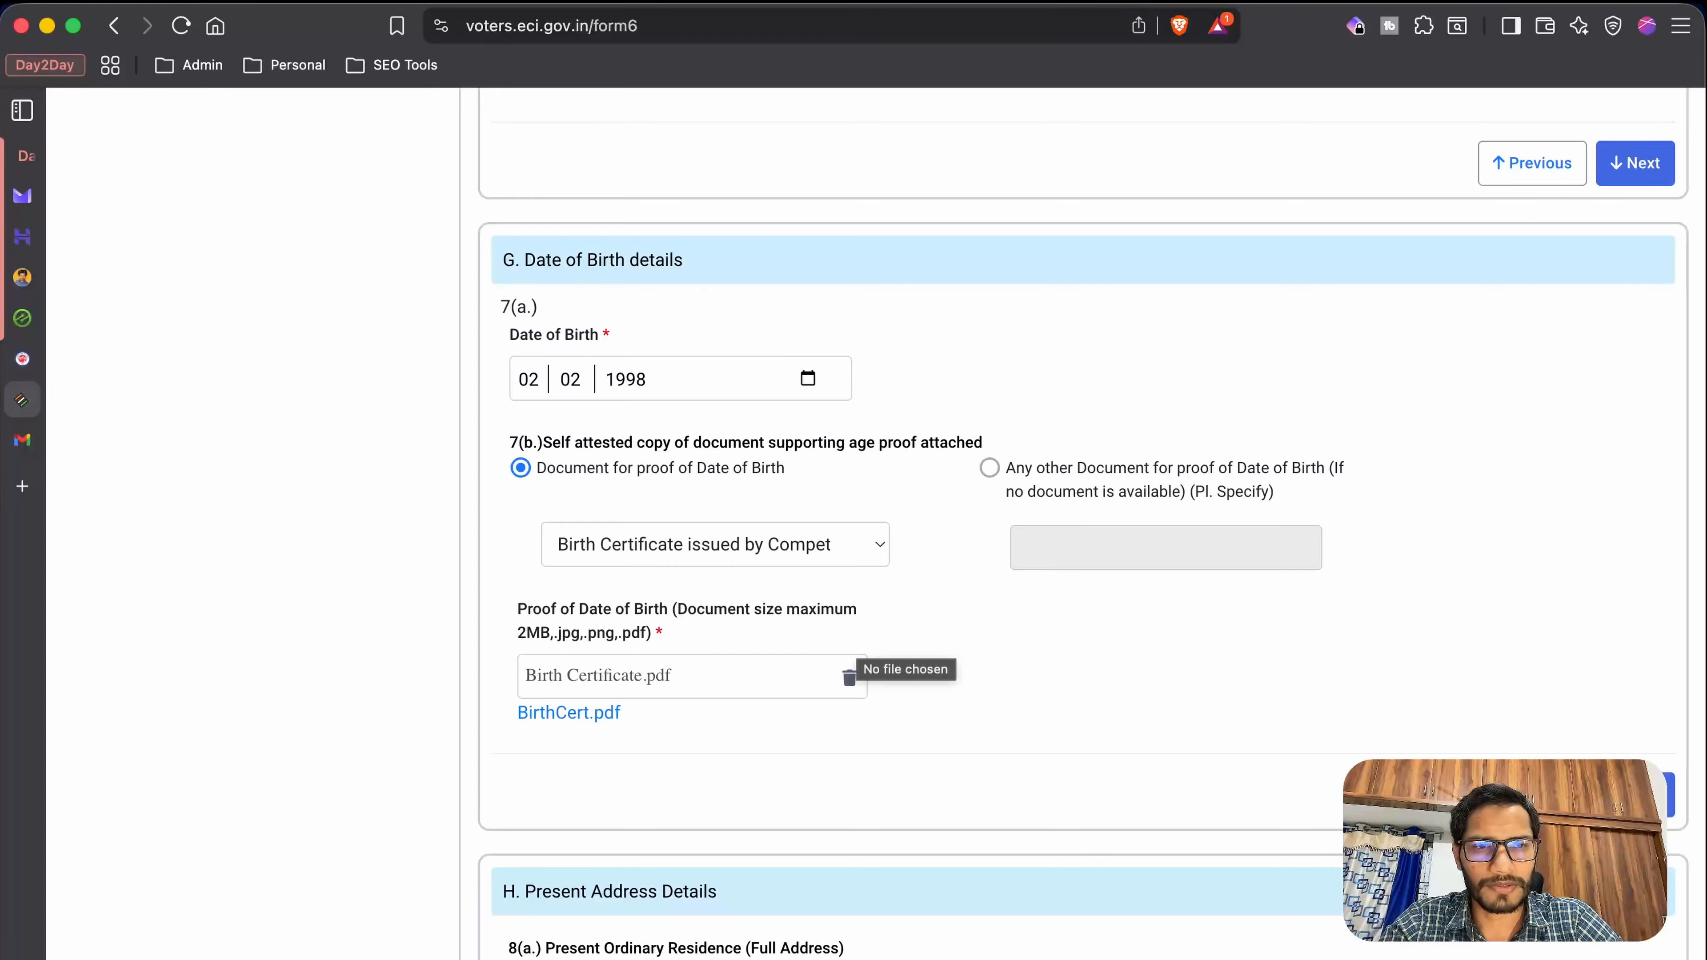
left_click(1635, 795)
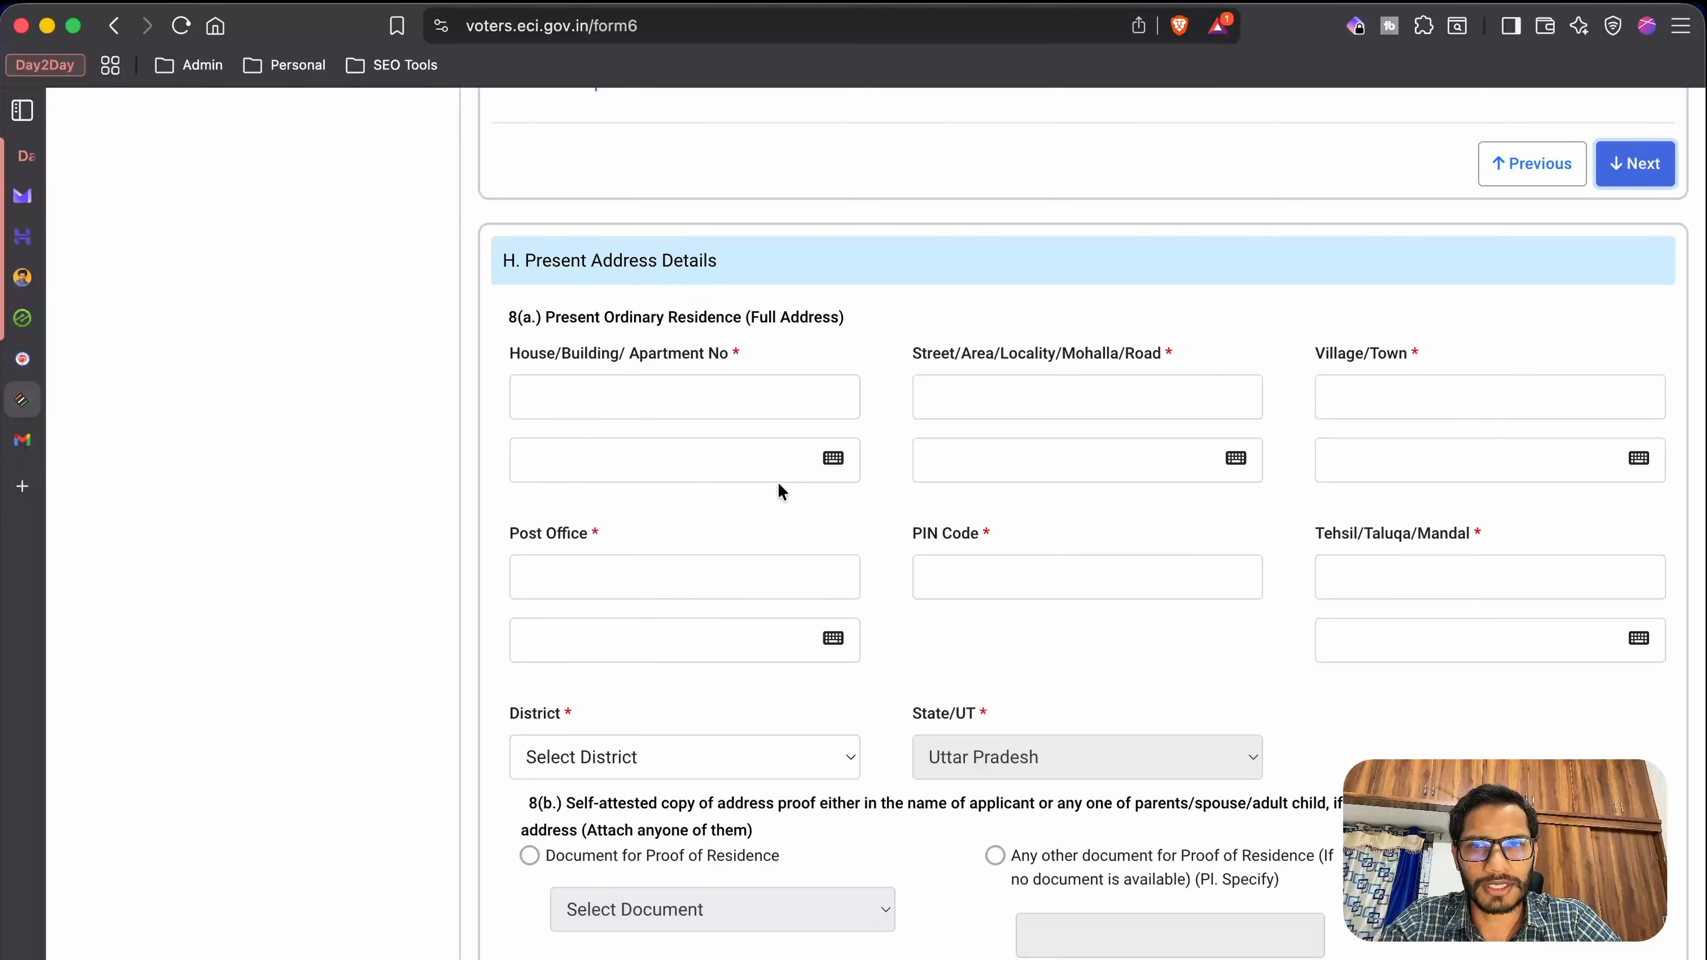
Mark Document for Proof of Residence and show the Select Document options.
scroll(777, 482, "down", 2)
scroll(777, 481, "up", 1)
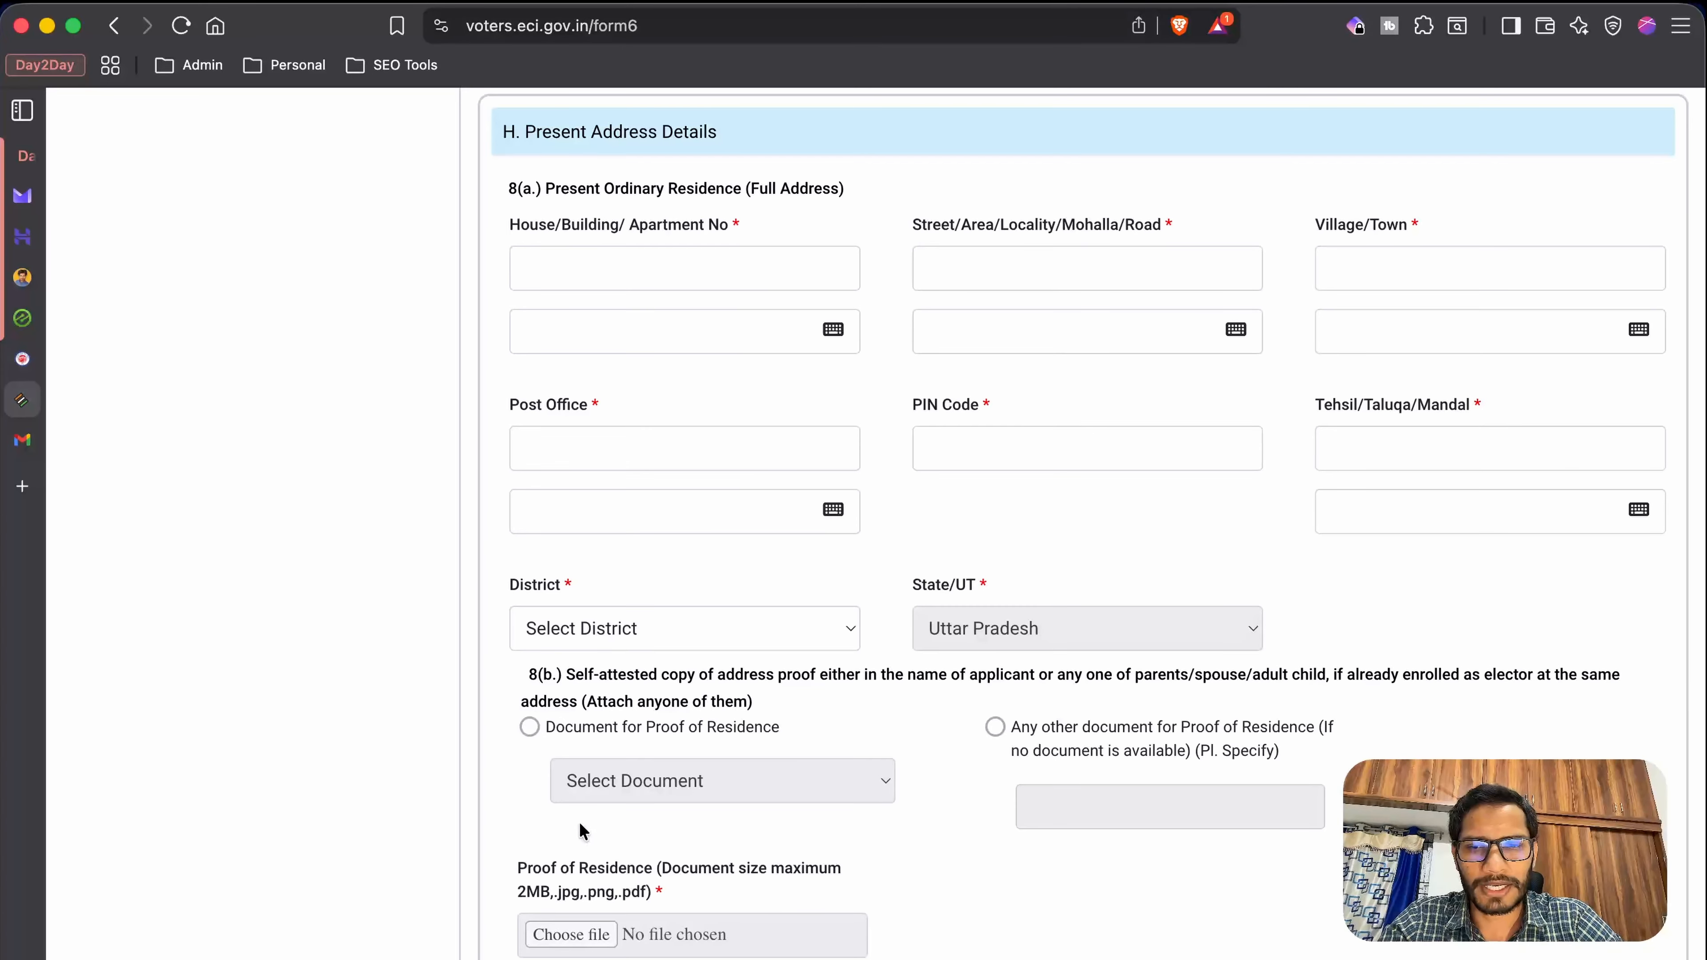
scroll(678, 812, "down", 2)
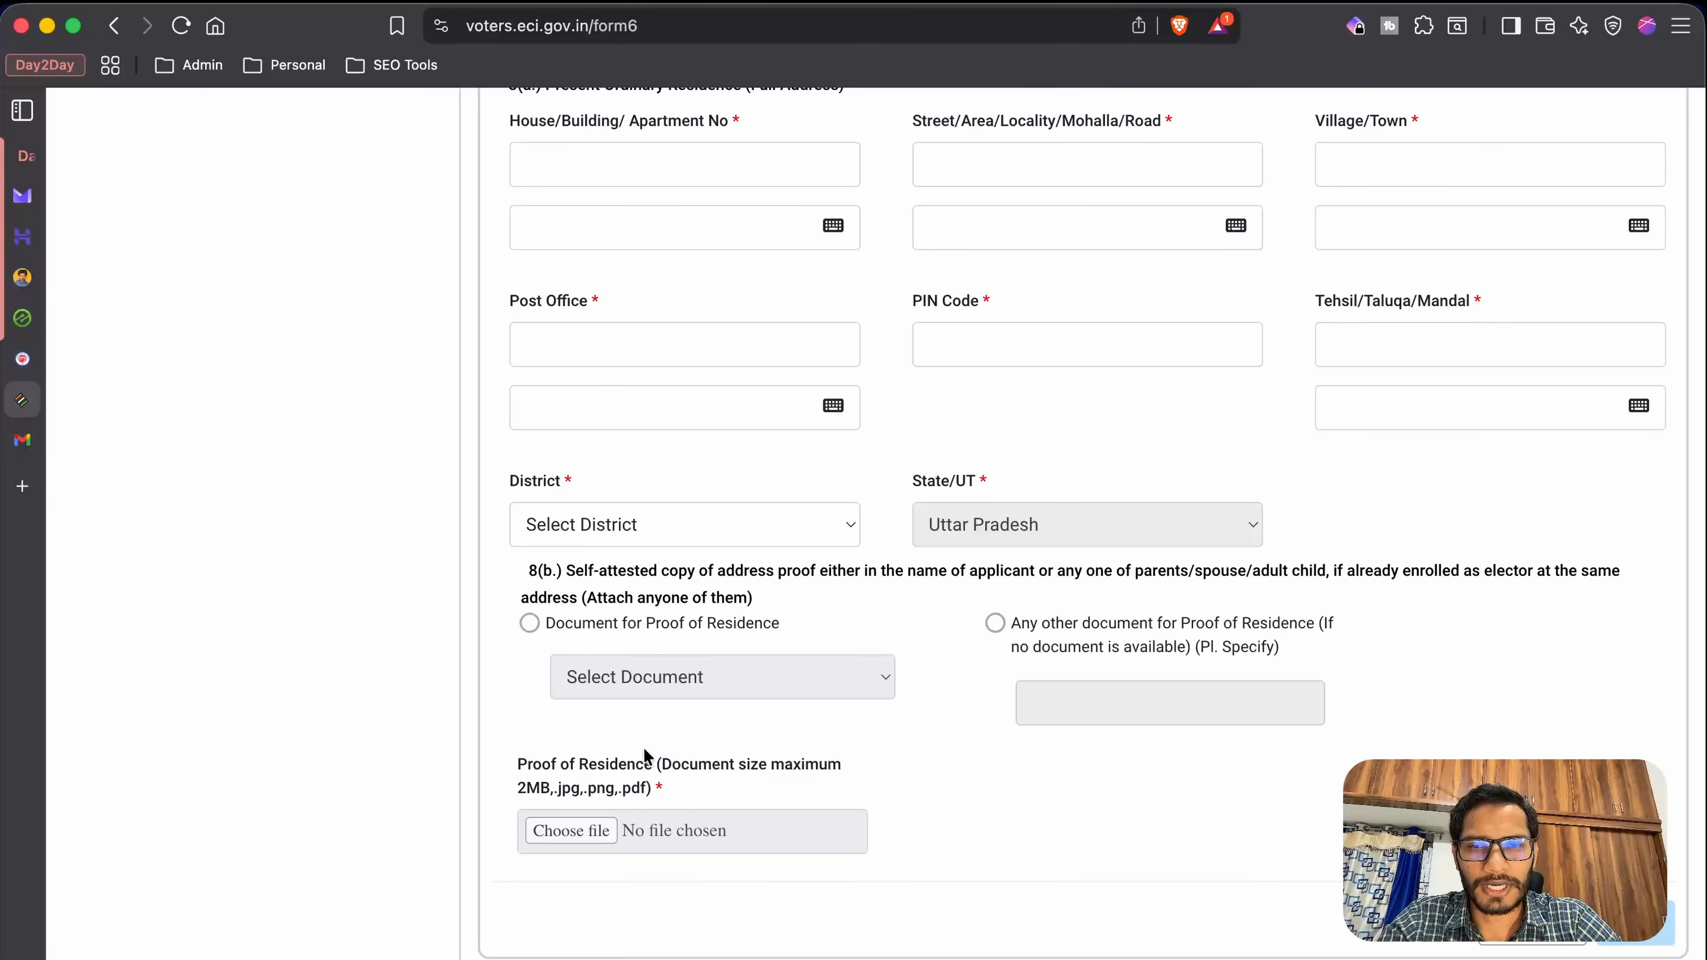
left_click(528, 623)
scroll(629, 197, "up", 1)
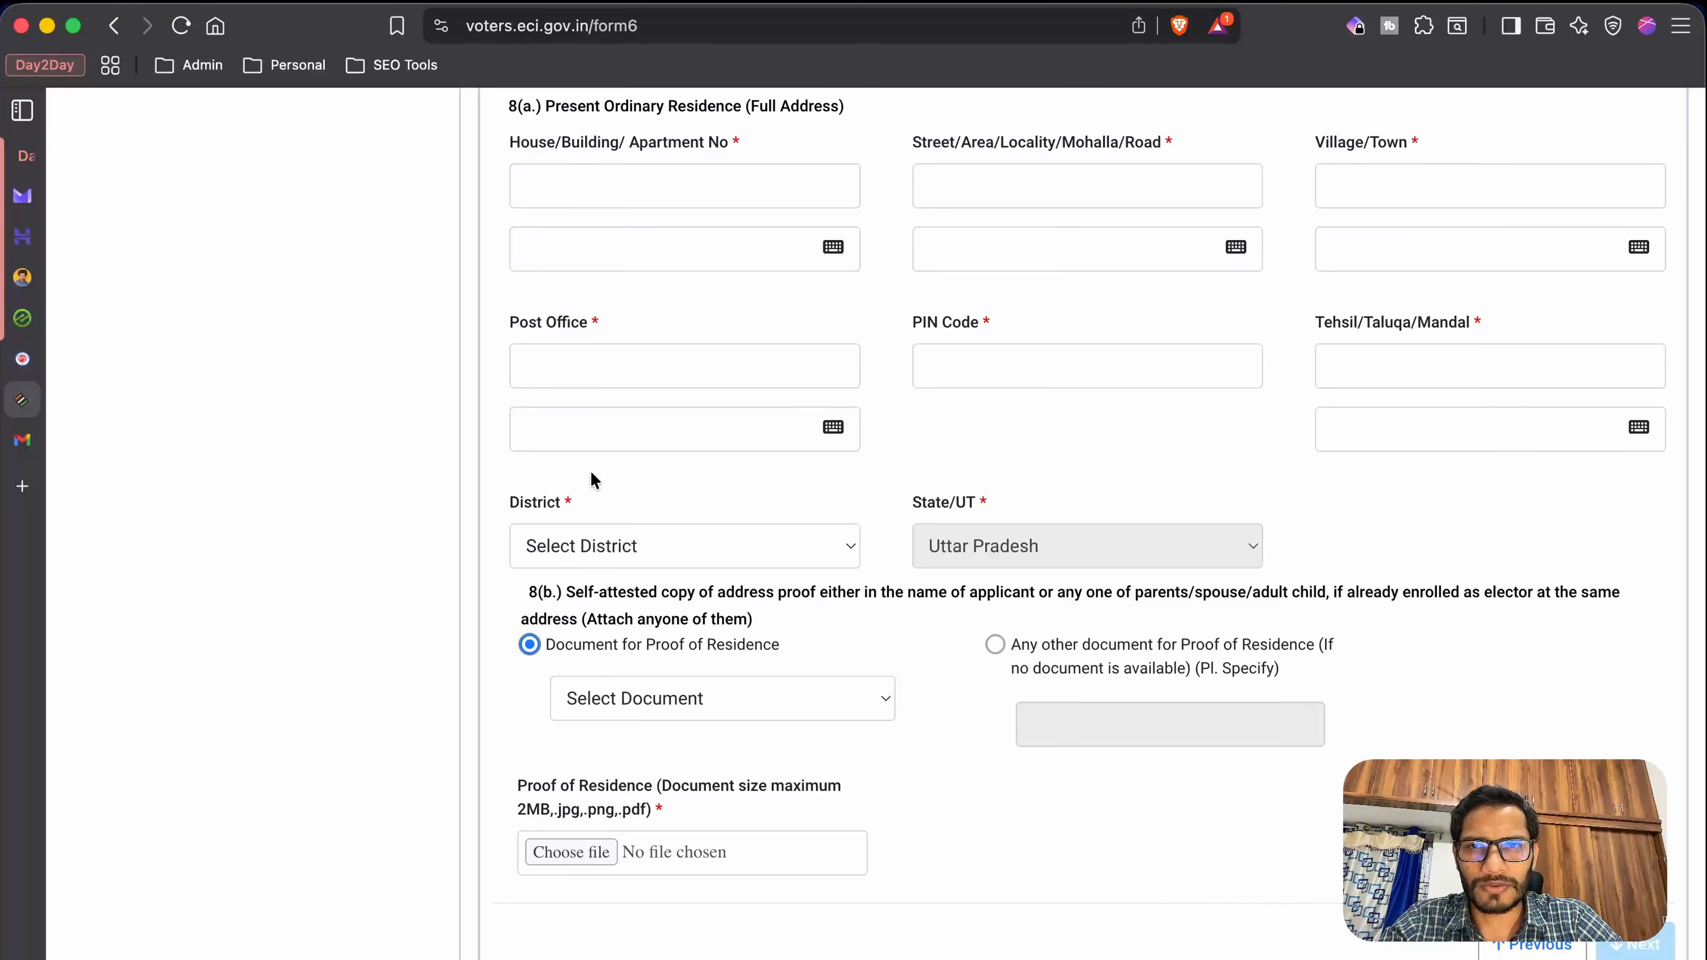
left_click(634, 188)
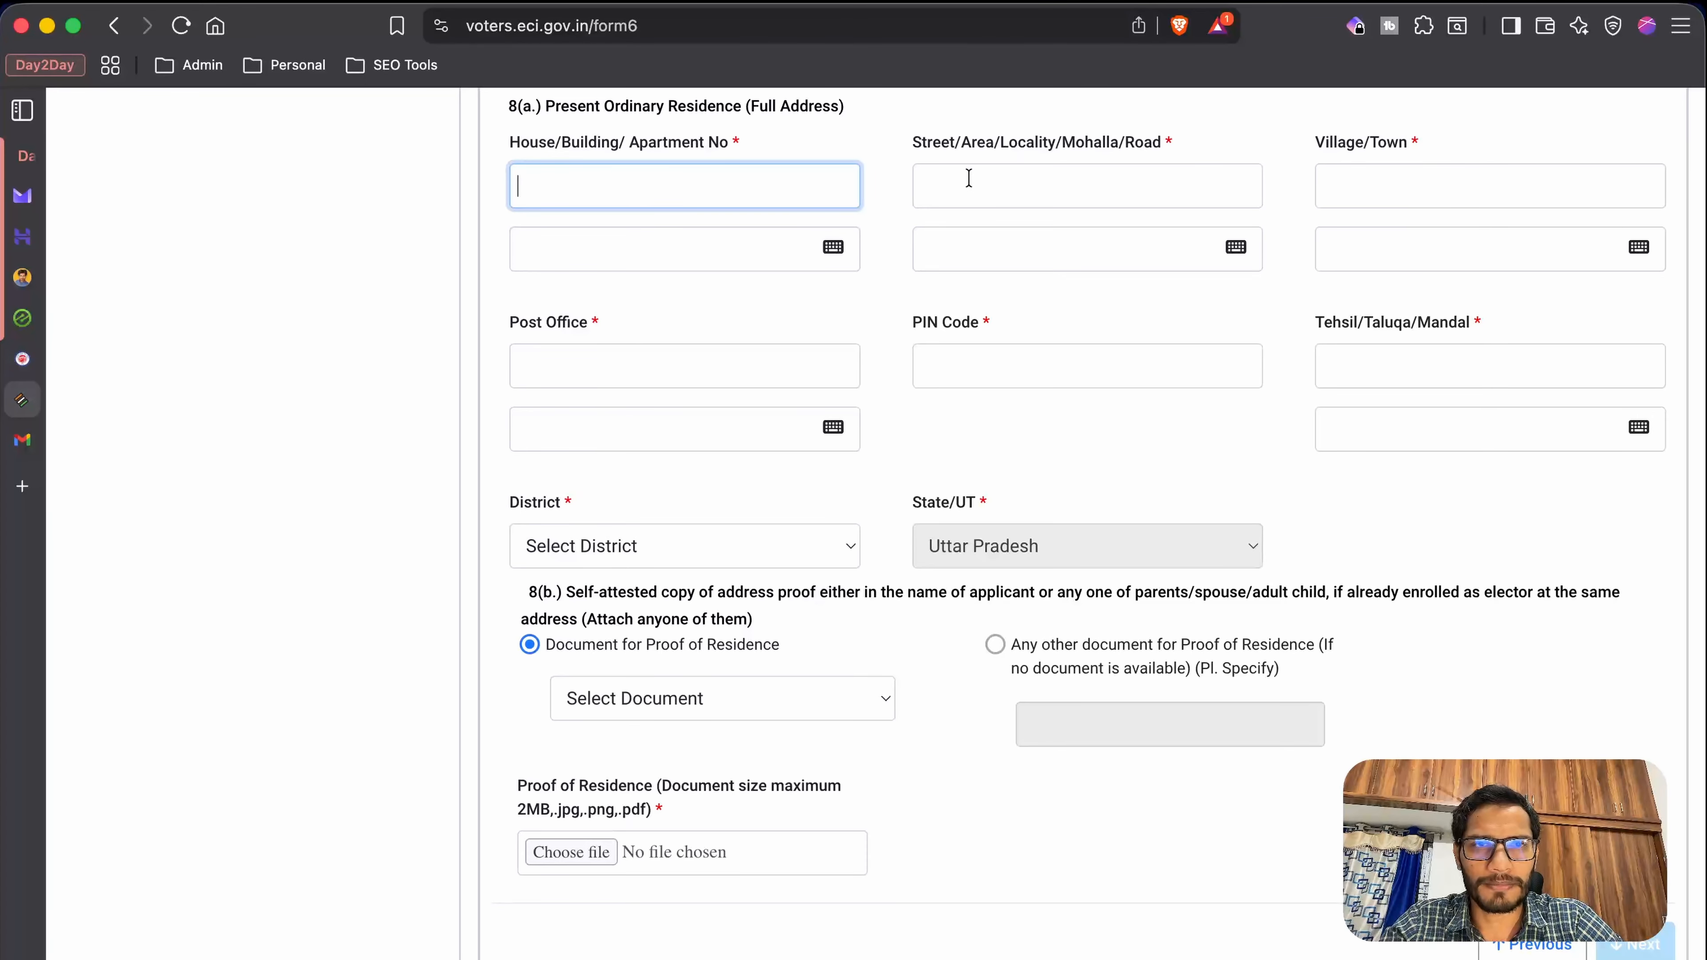
left_click(722, 698)
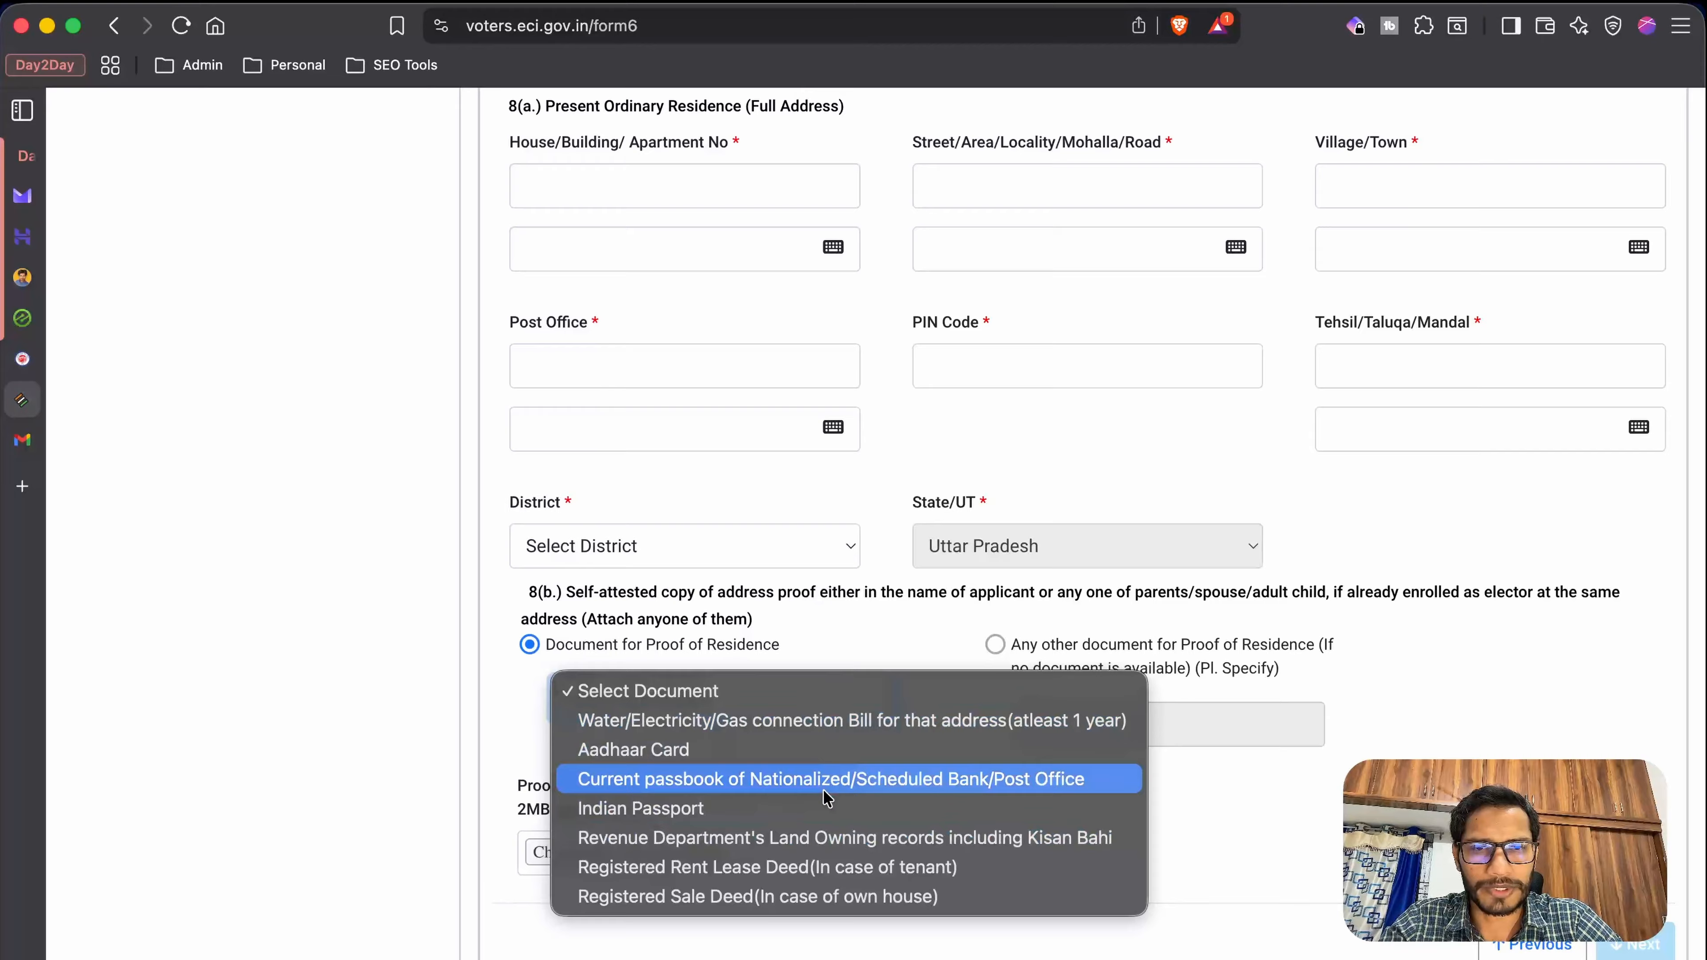
Choose Aadhaar Card as the listed residence proof, upload its image, and scroll to section I.
left_click(1285, 808)
left_click(996, 646)
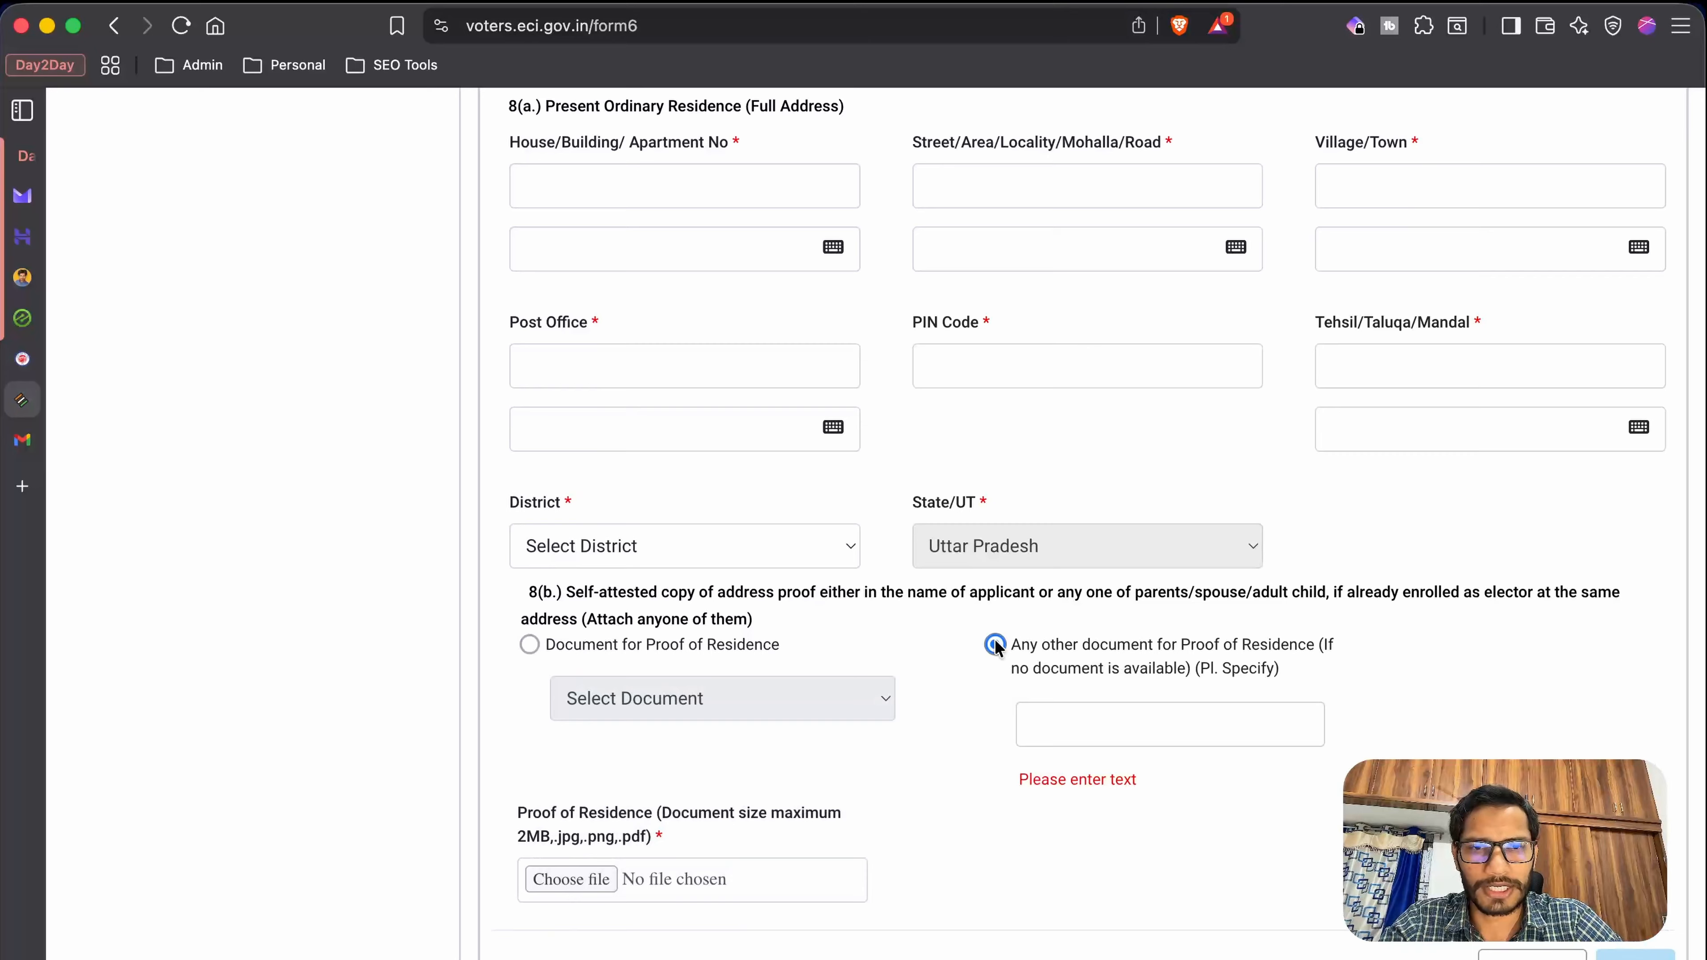
left_click(1078, 714)
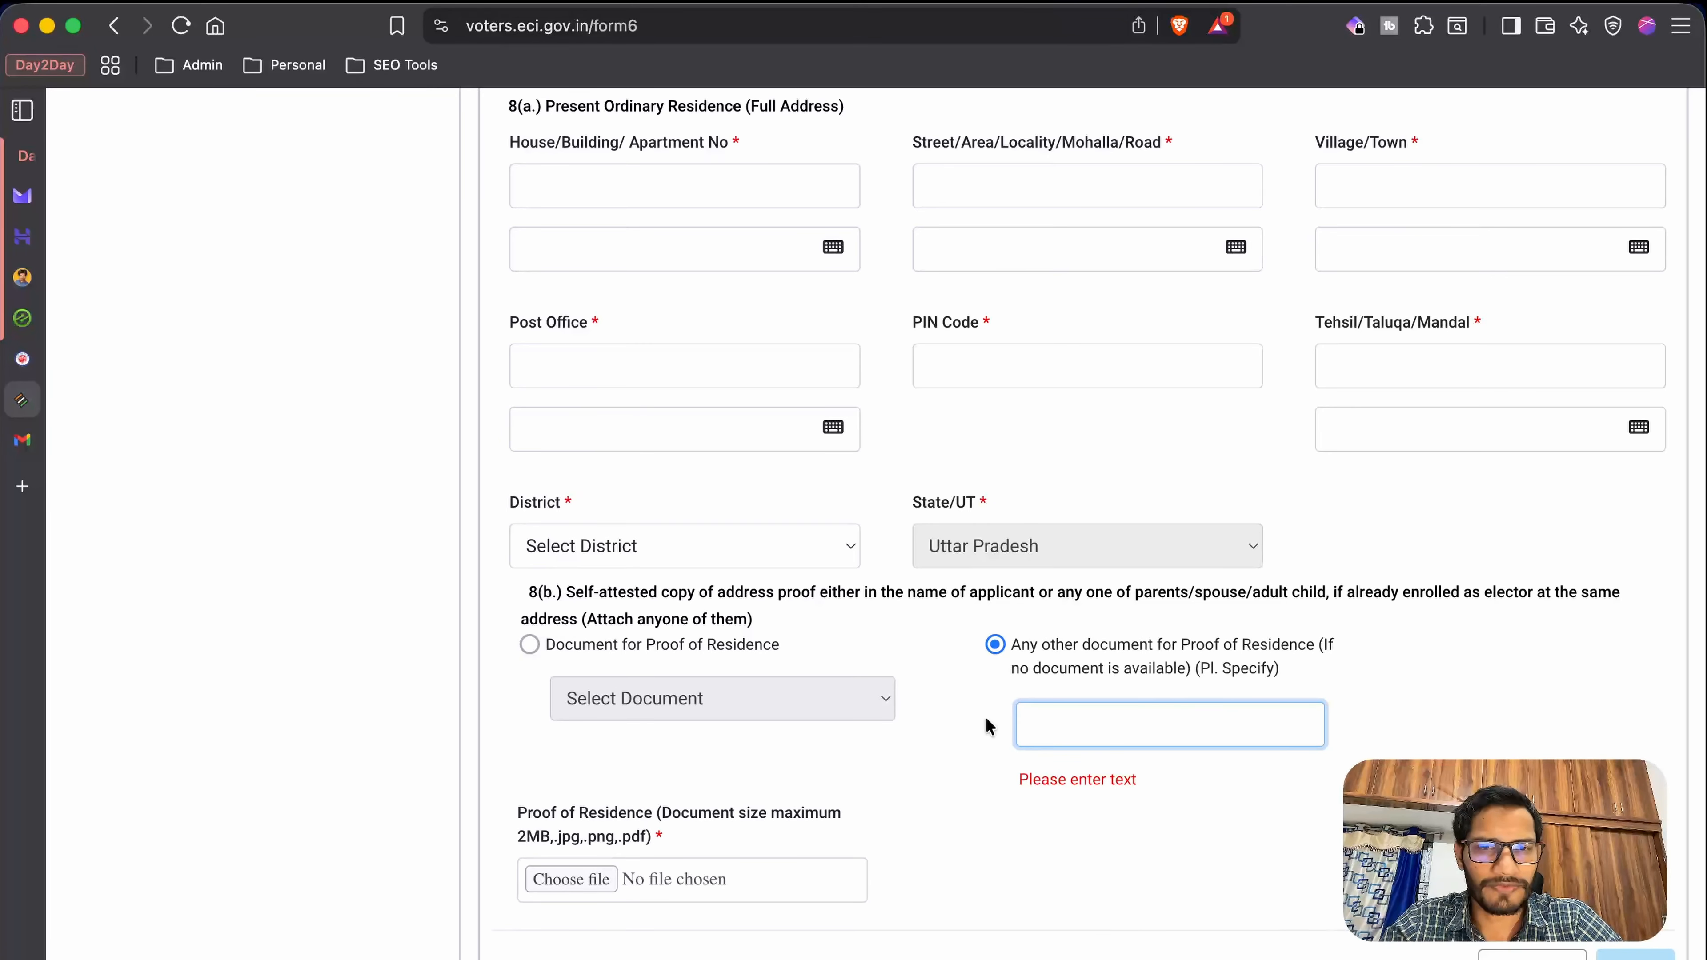
left_click(636, 701)
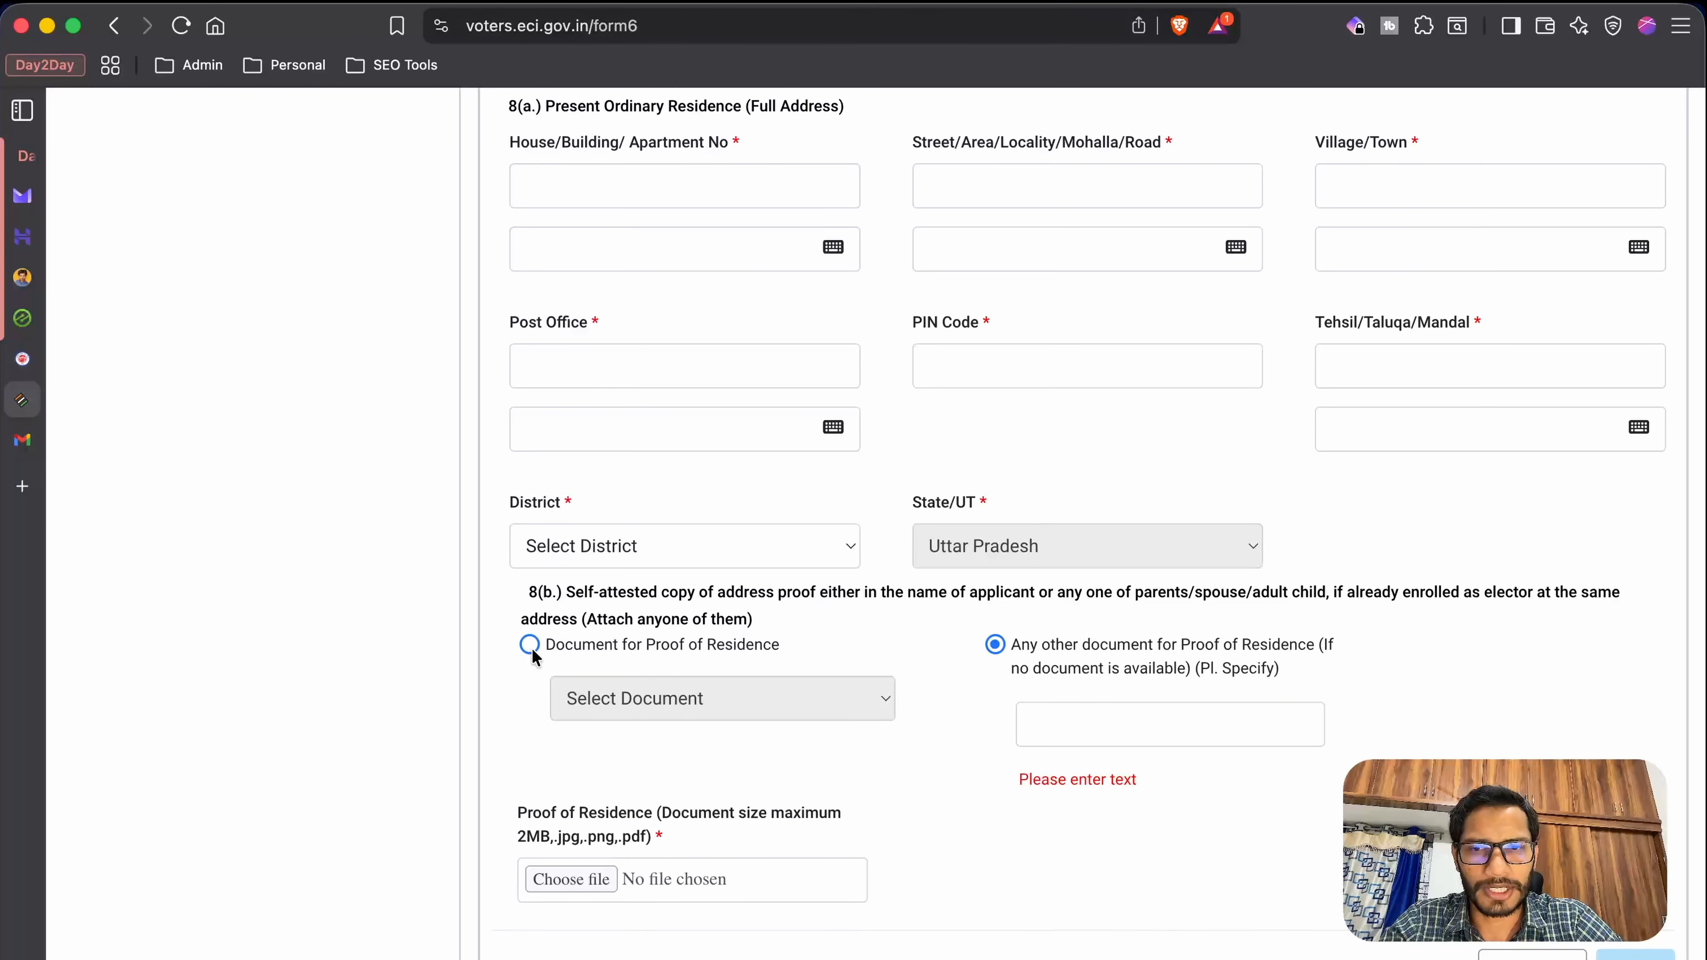
left_click(539, 647)
left_click(630, 699)
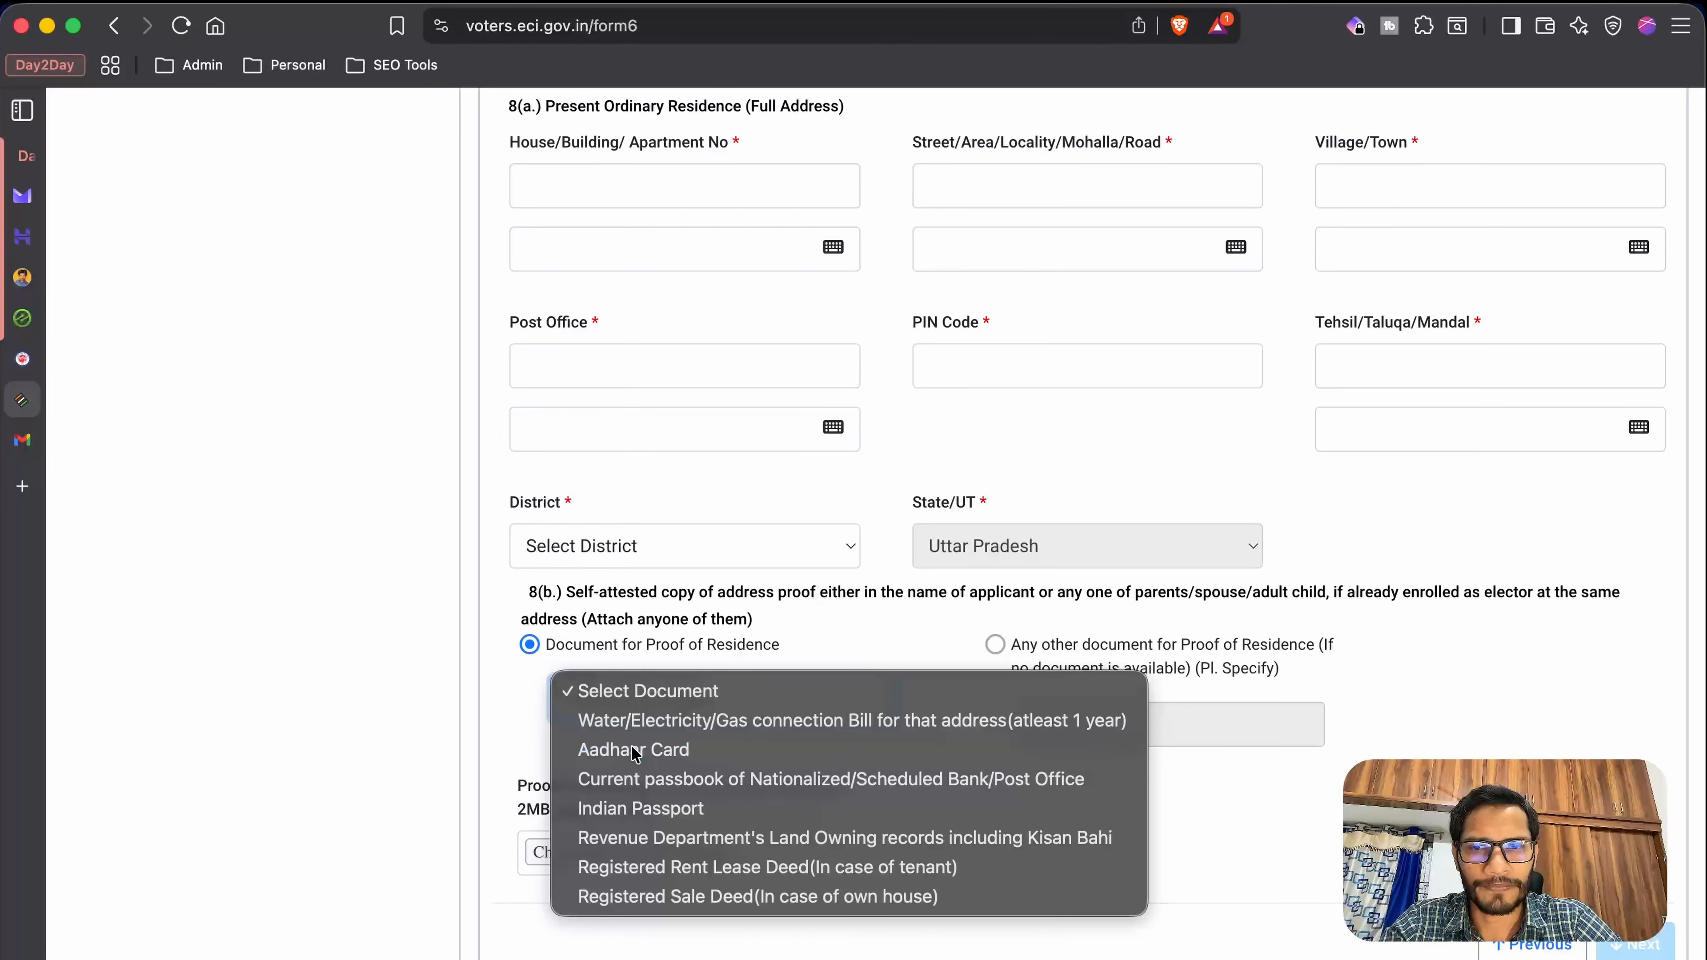
left_click(635, 751)
left_click(601, 852)
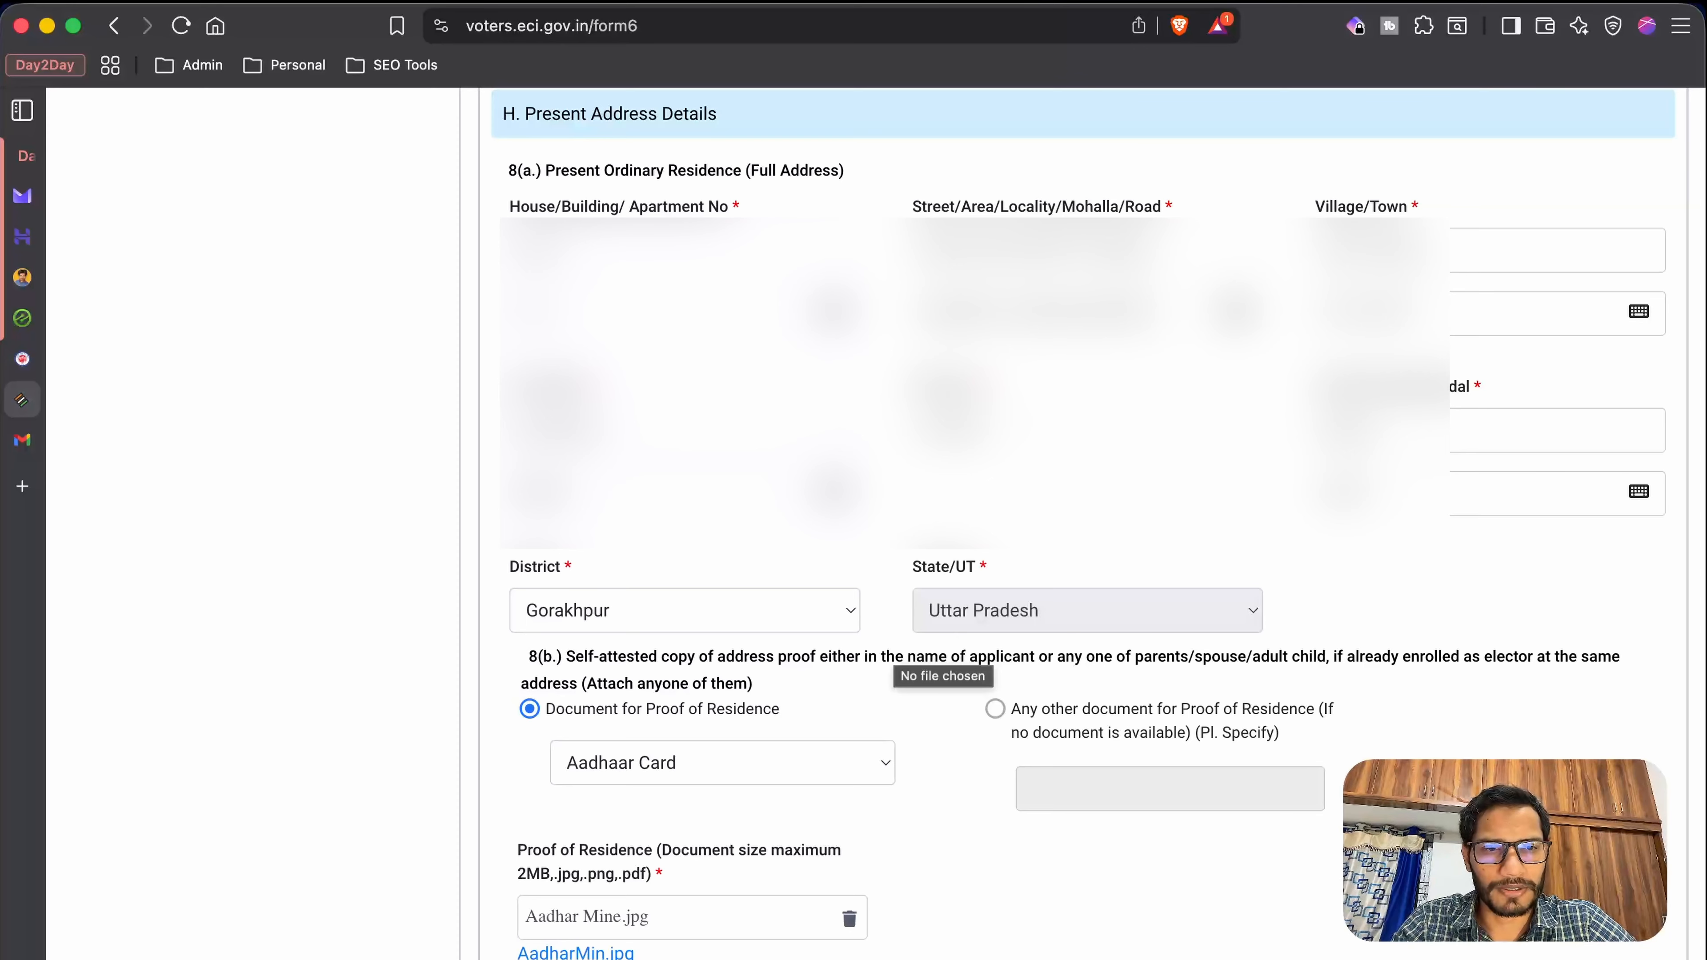
scroll(908, 363, "down", 15)
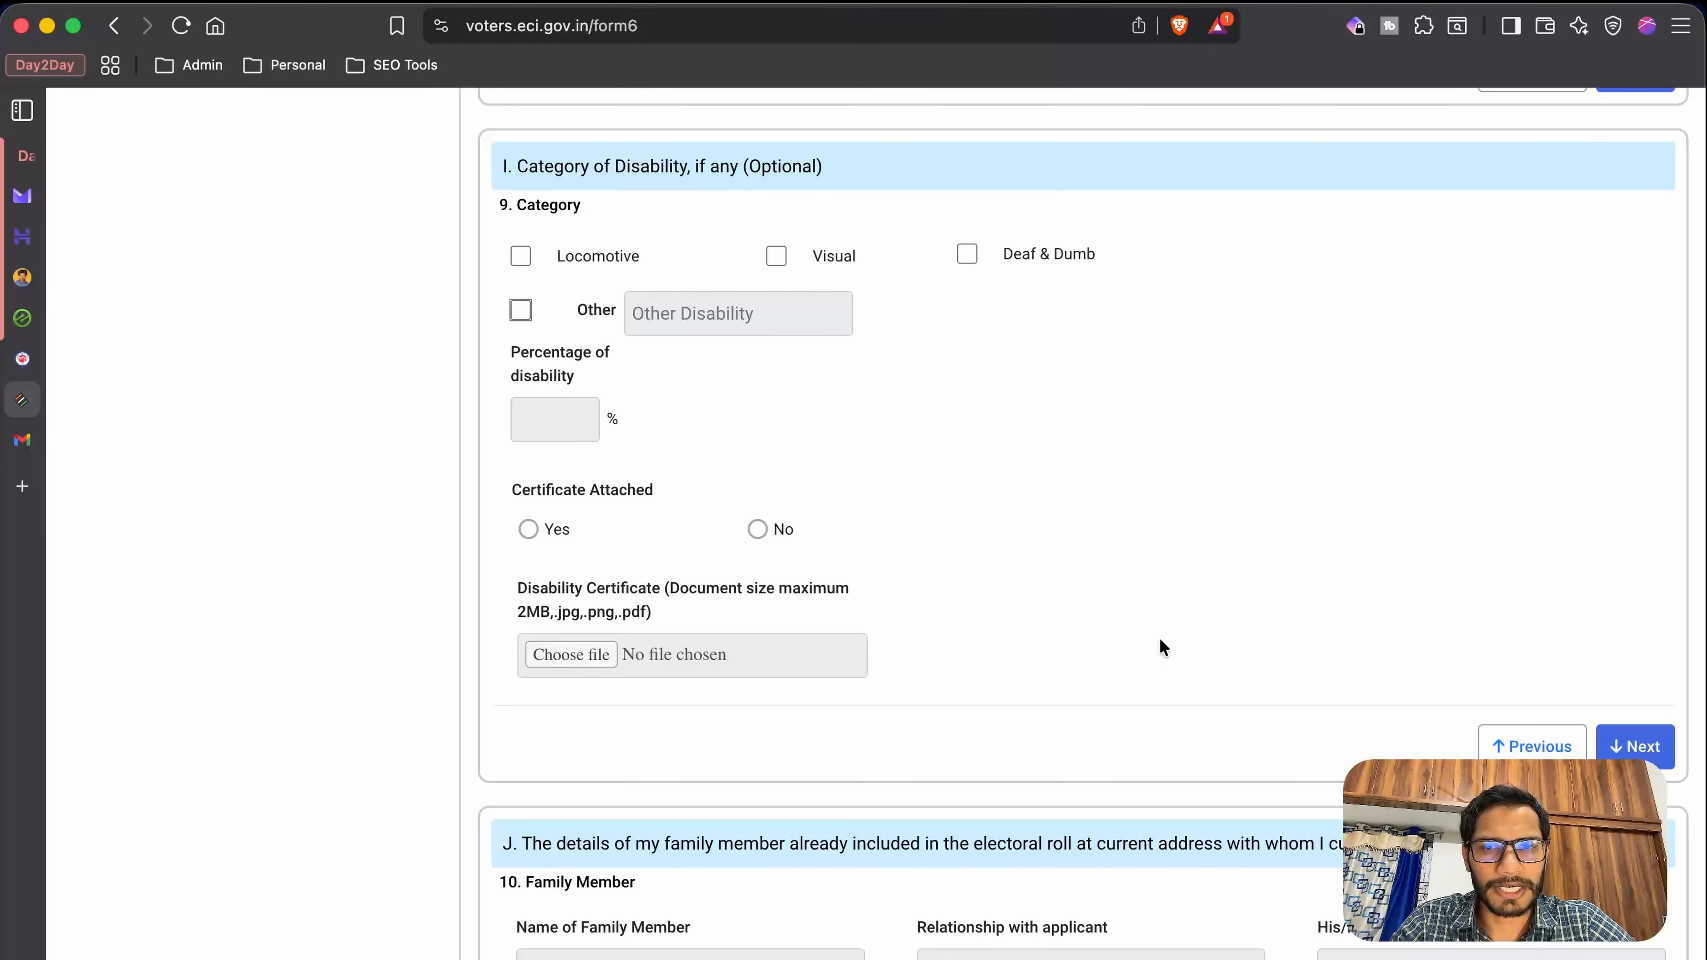
Skip the optional Category of Disability and continue to section J, Family Member.
left_click(1633, 747)
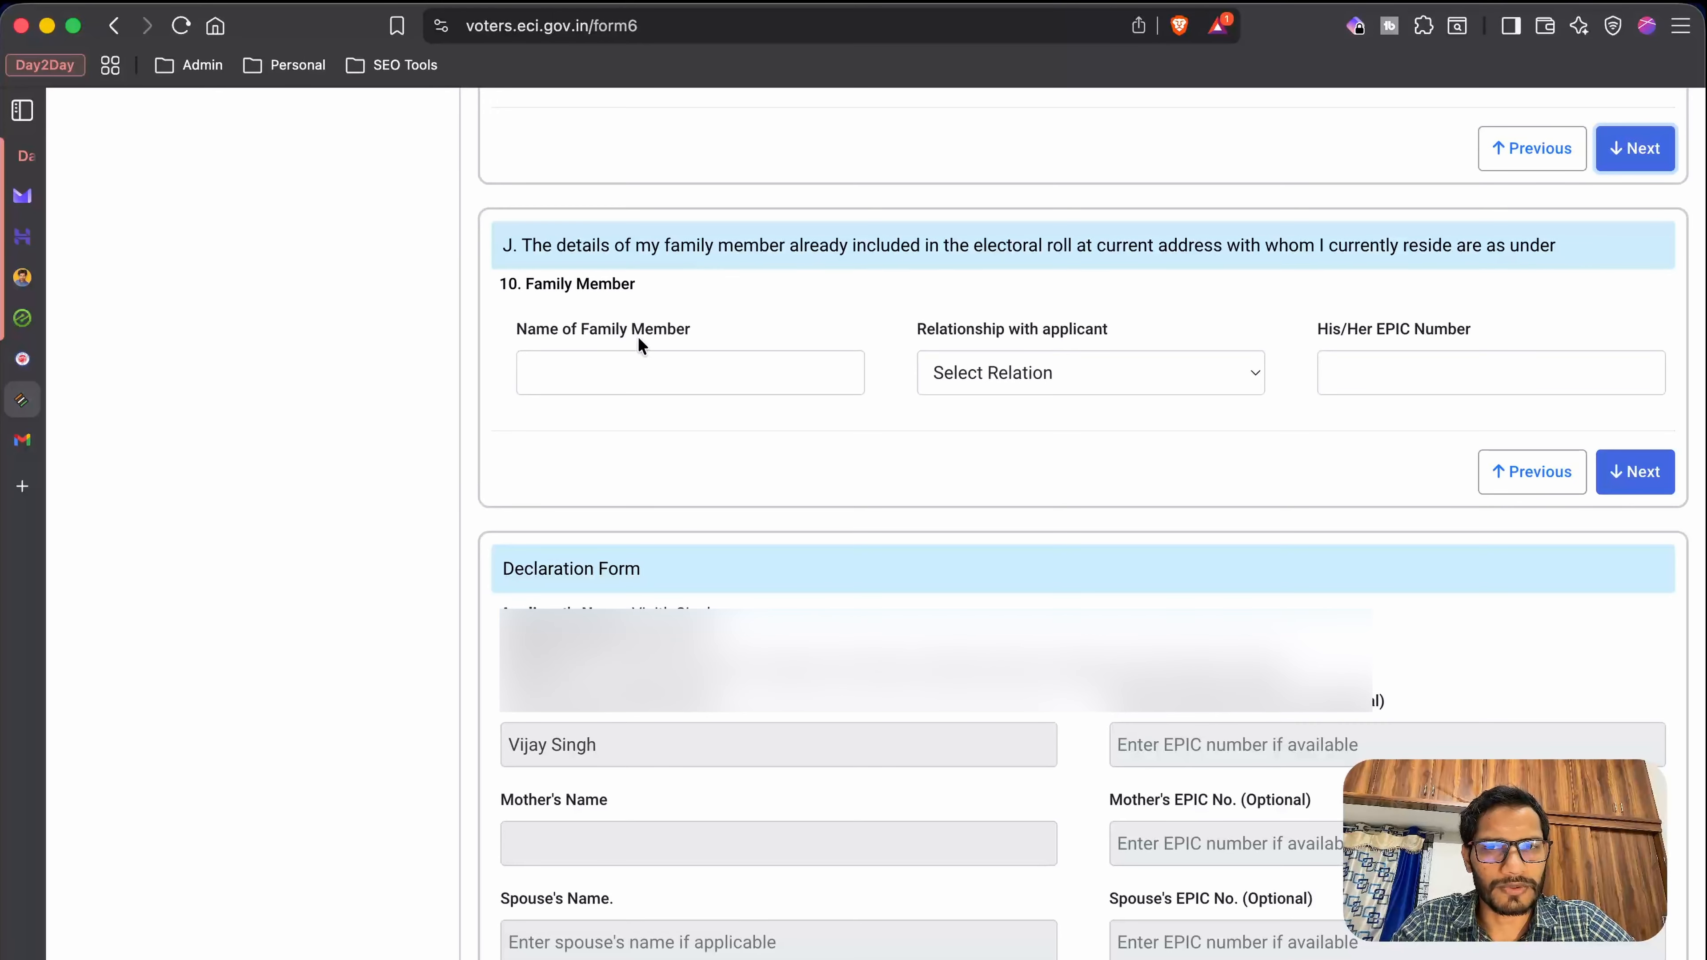
Choose Father as the family member's relationship in section J, then scroll to the Declaration Form.
left_click(651, 365)
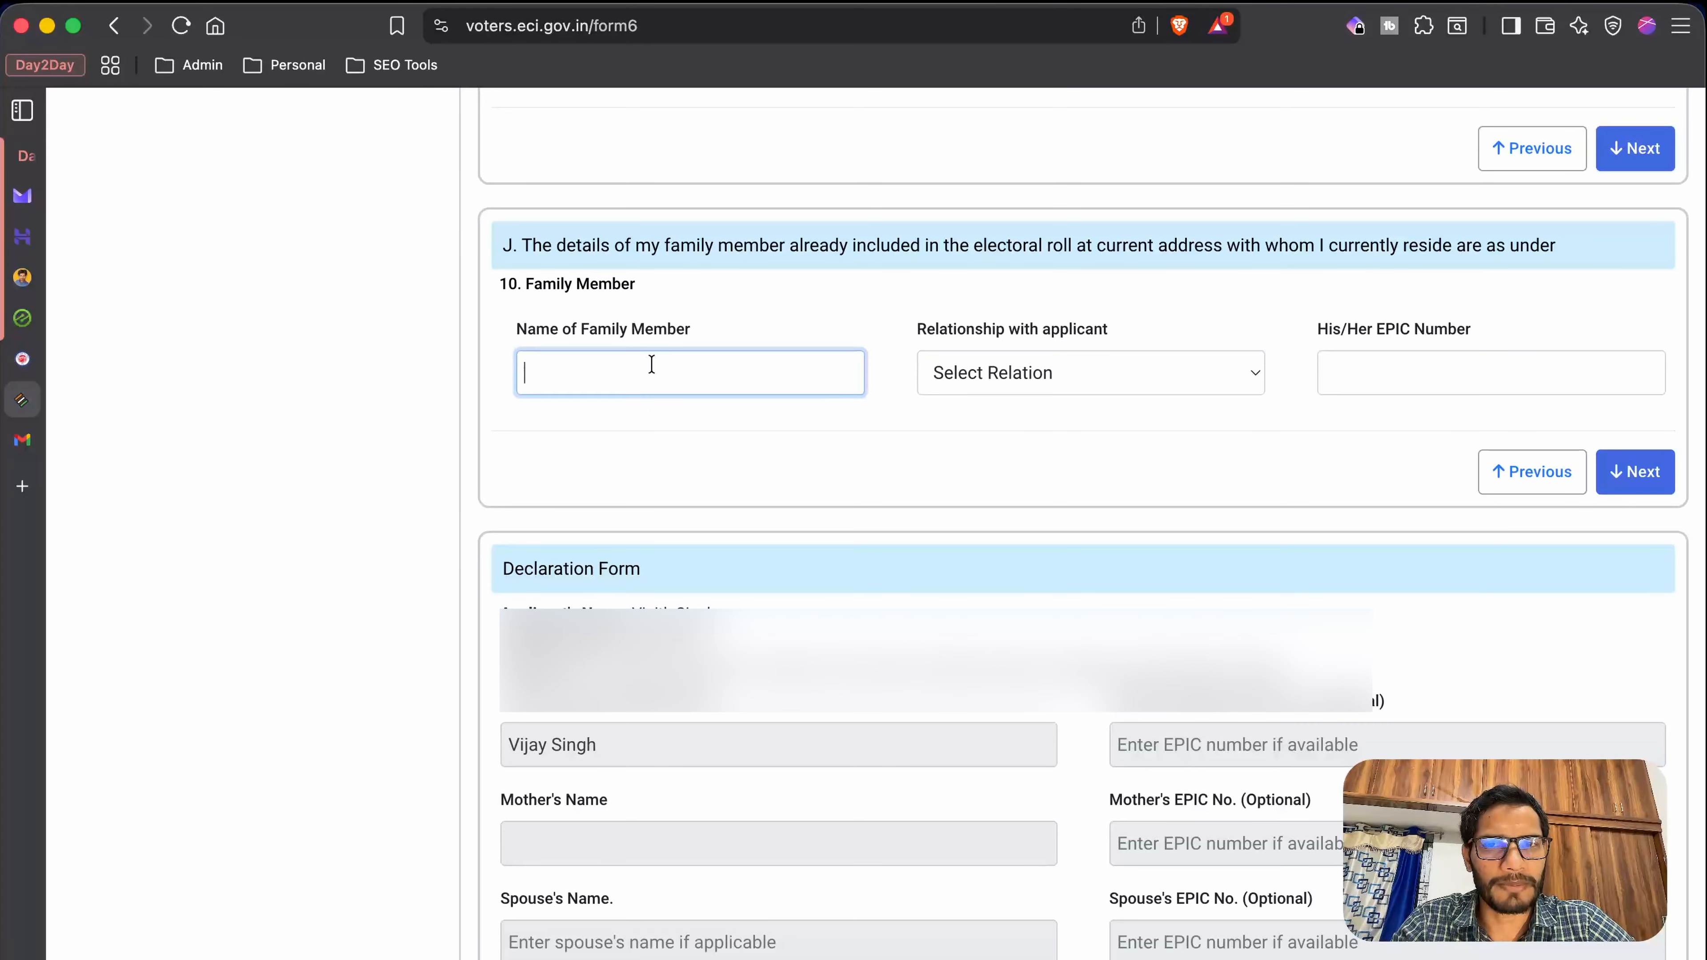
left_click(1009, 374)
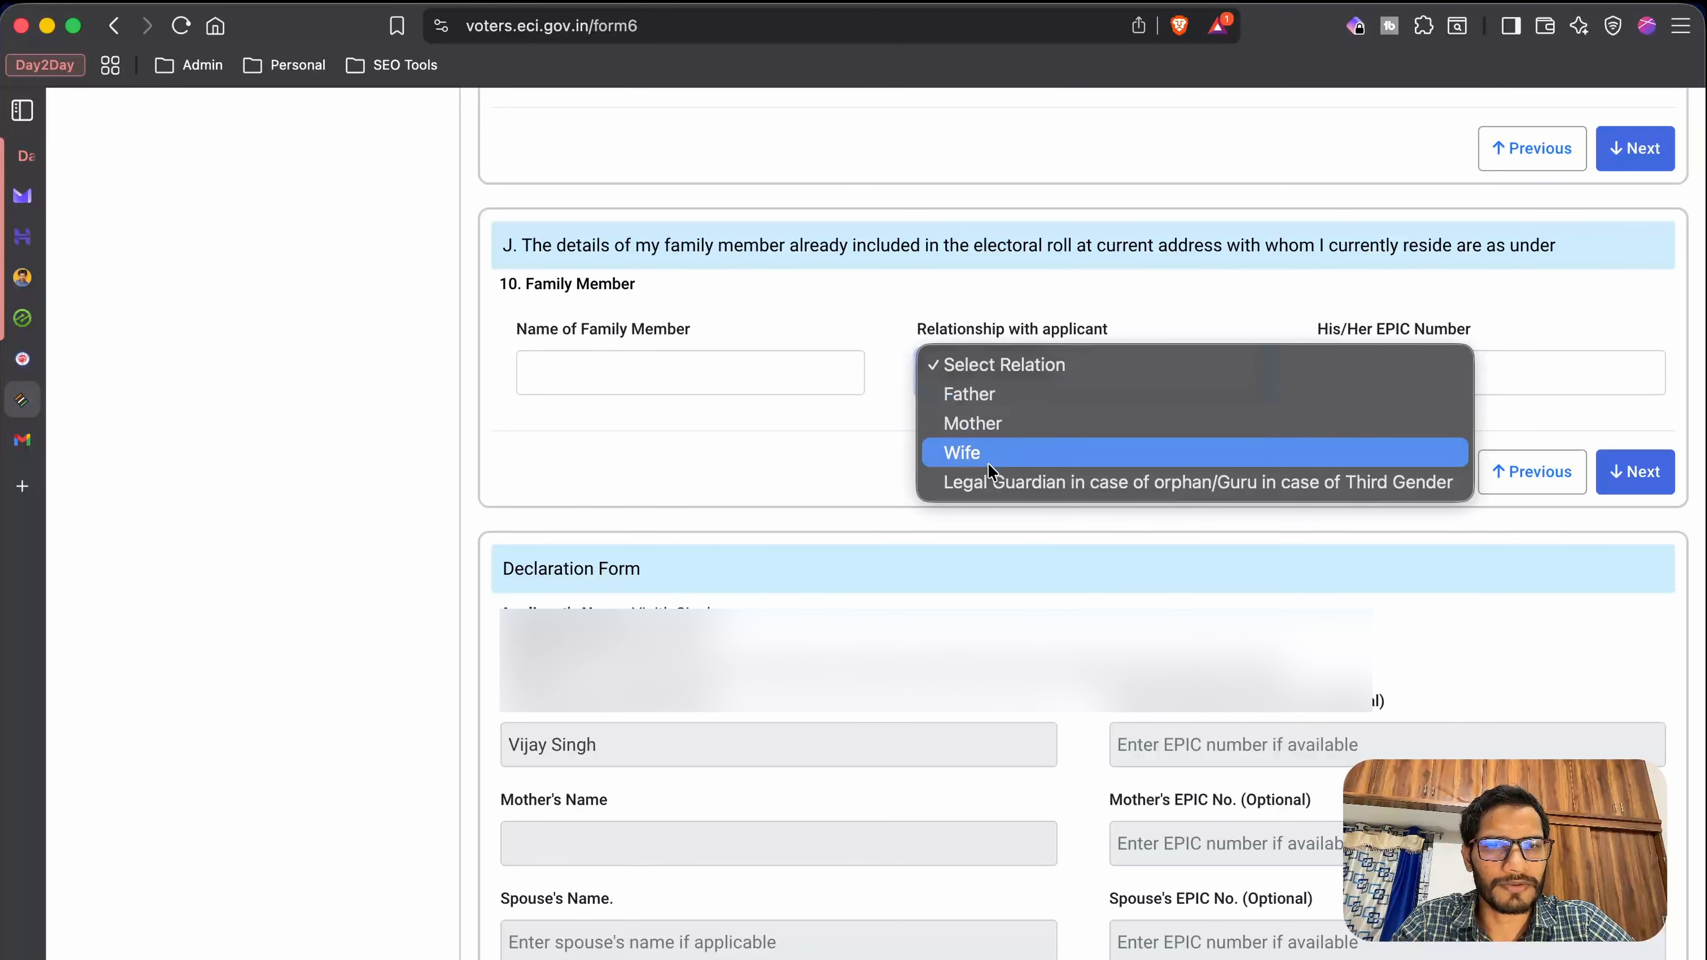
left_click(875, 448)
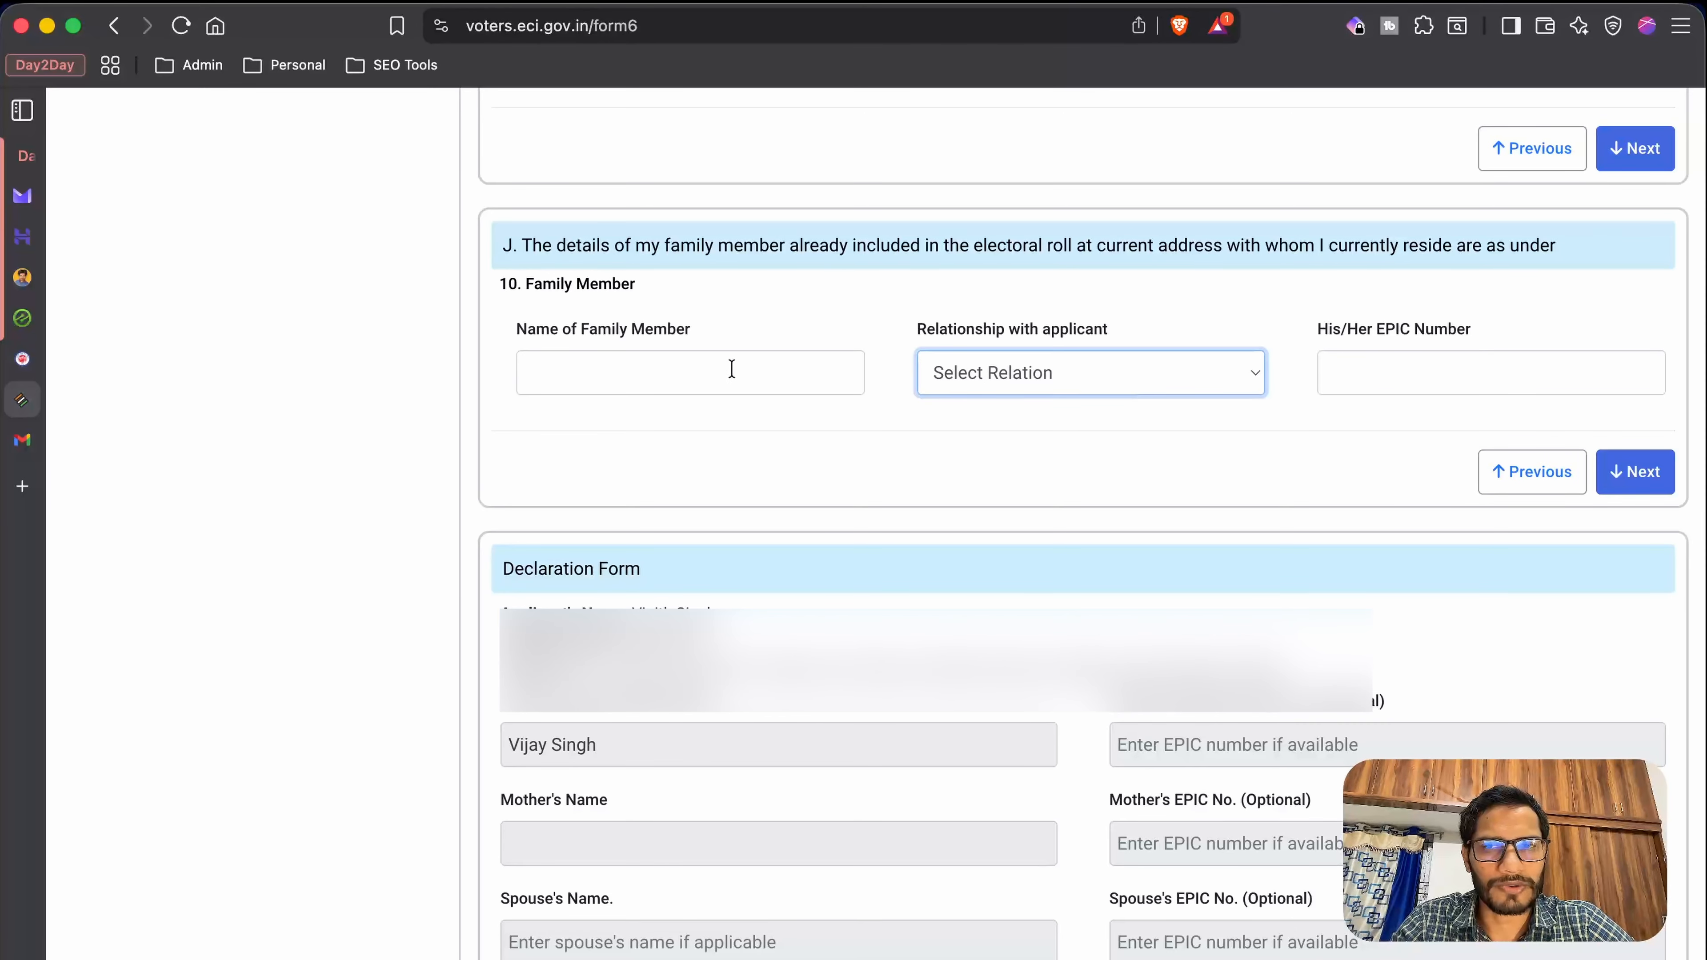
left_click(712, 373)
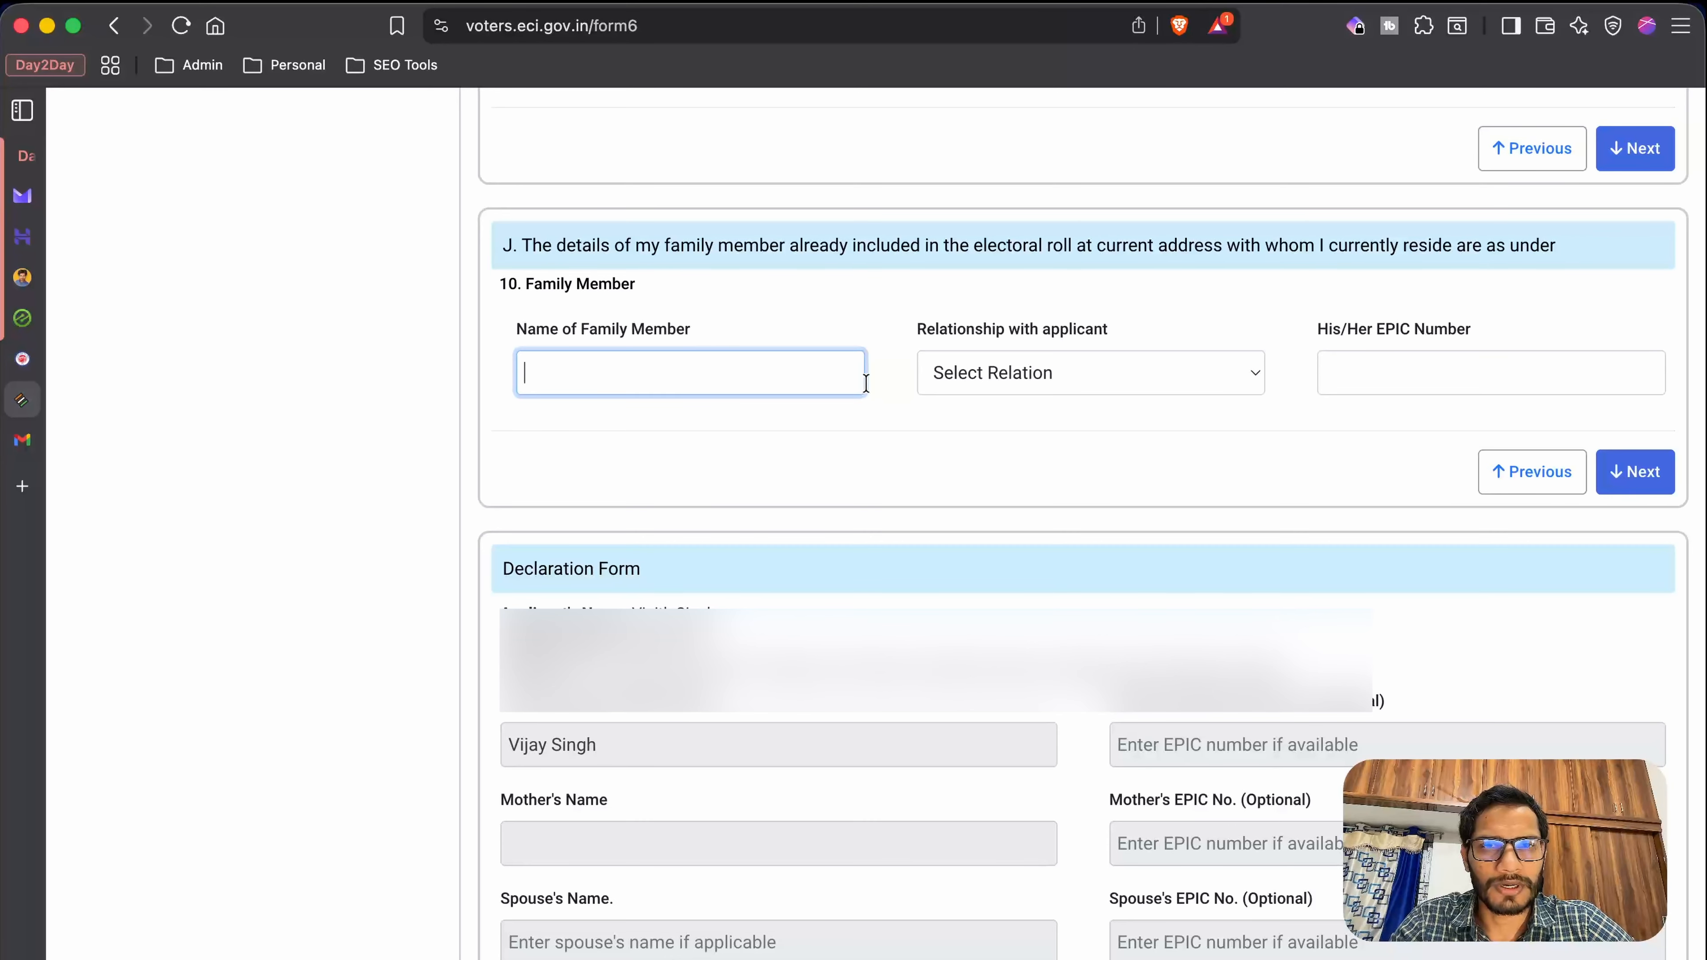
left_click(1052, 385)
left_click(978, 392)
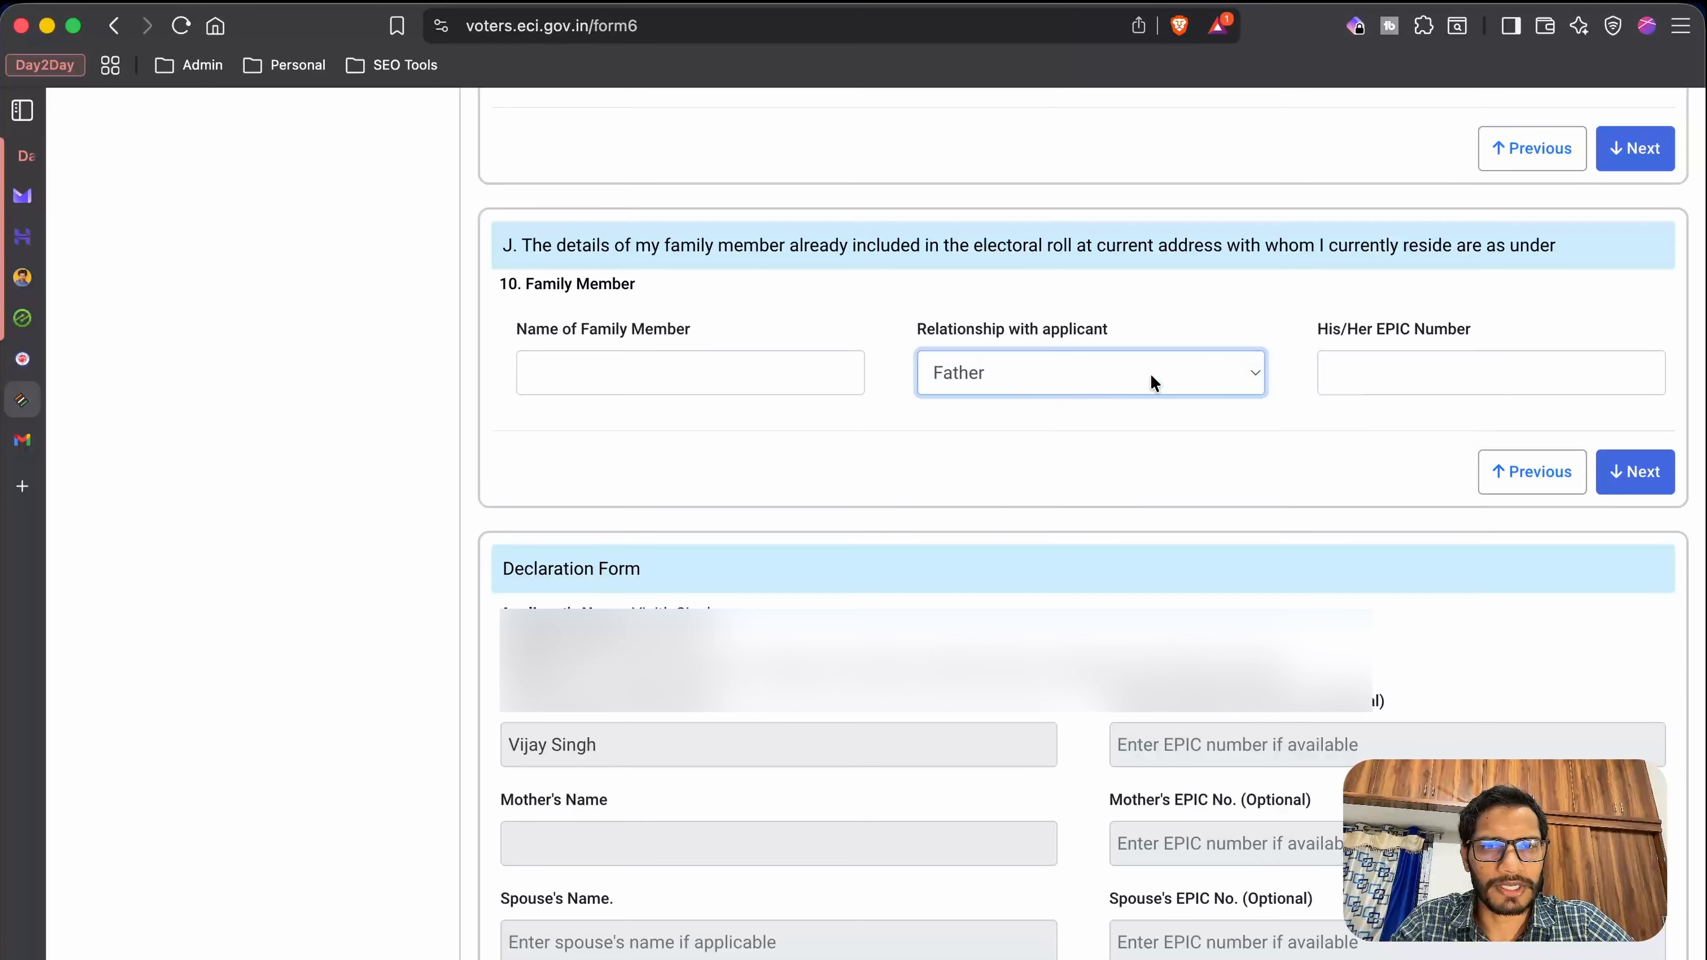
left_click(1404, 366)
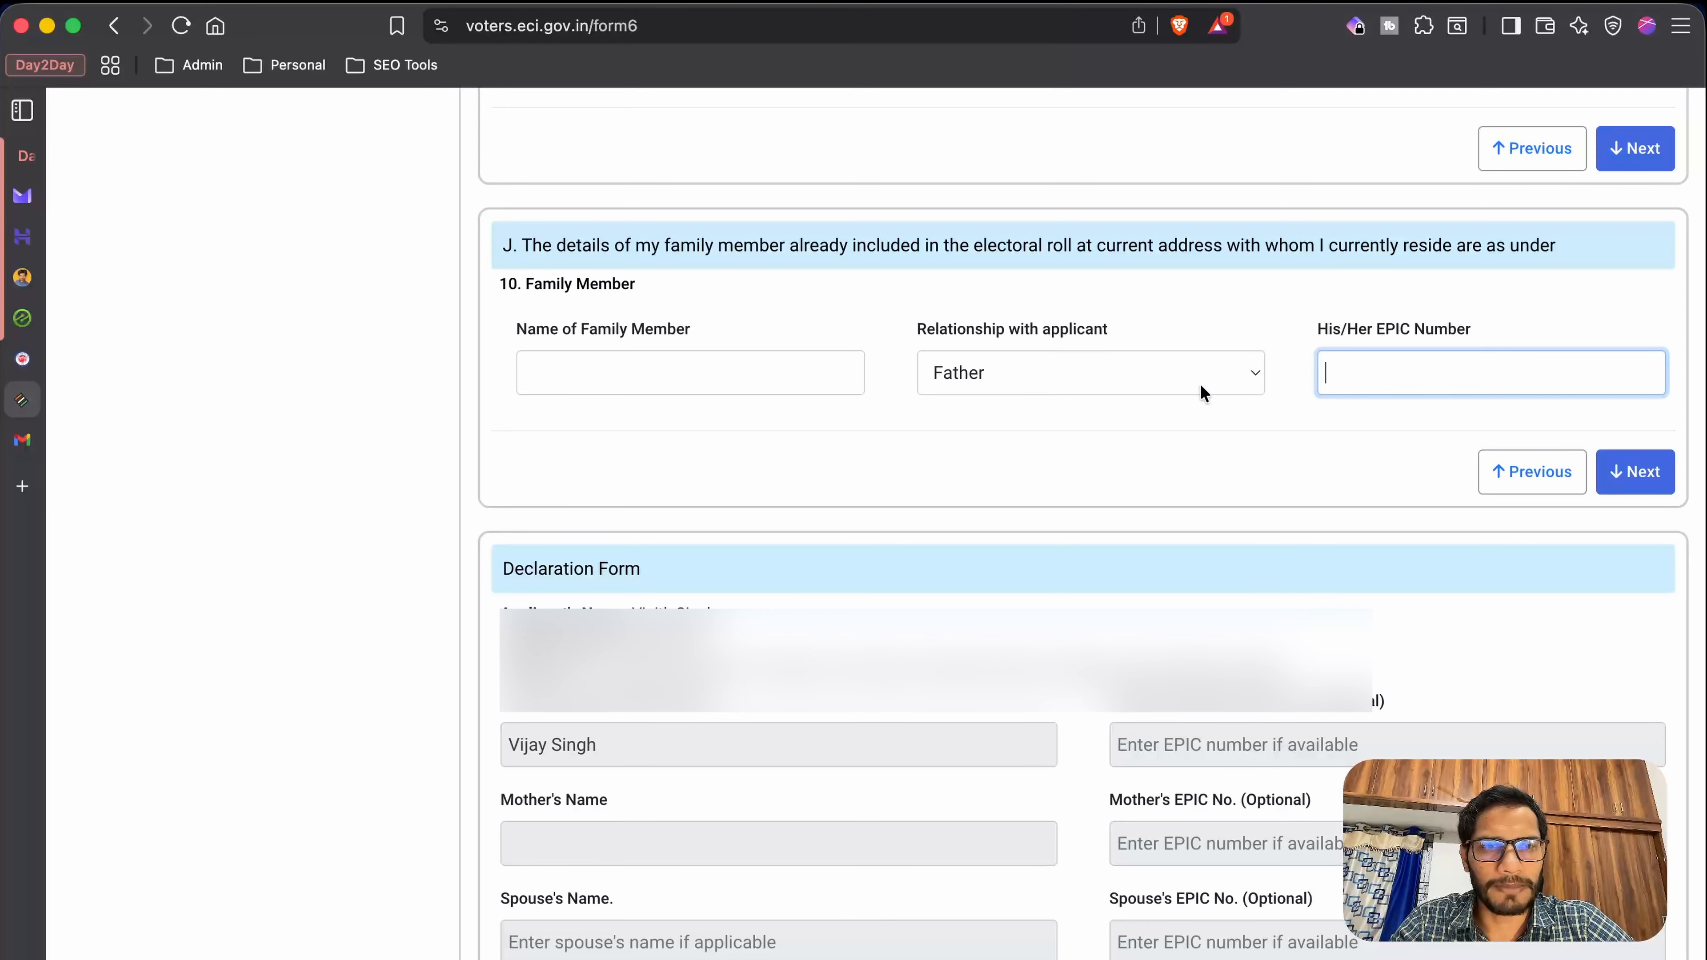
scroll(740, 370, "down", 6)
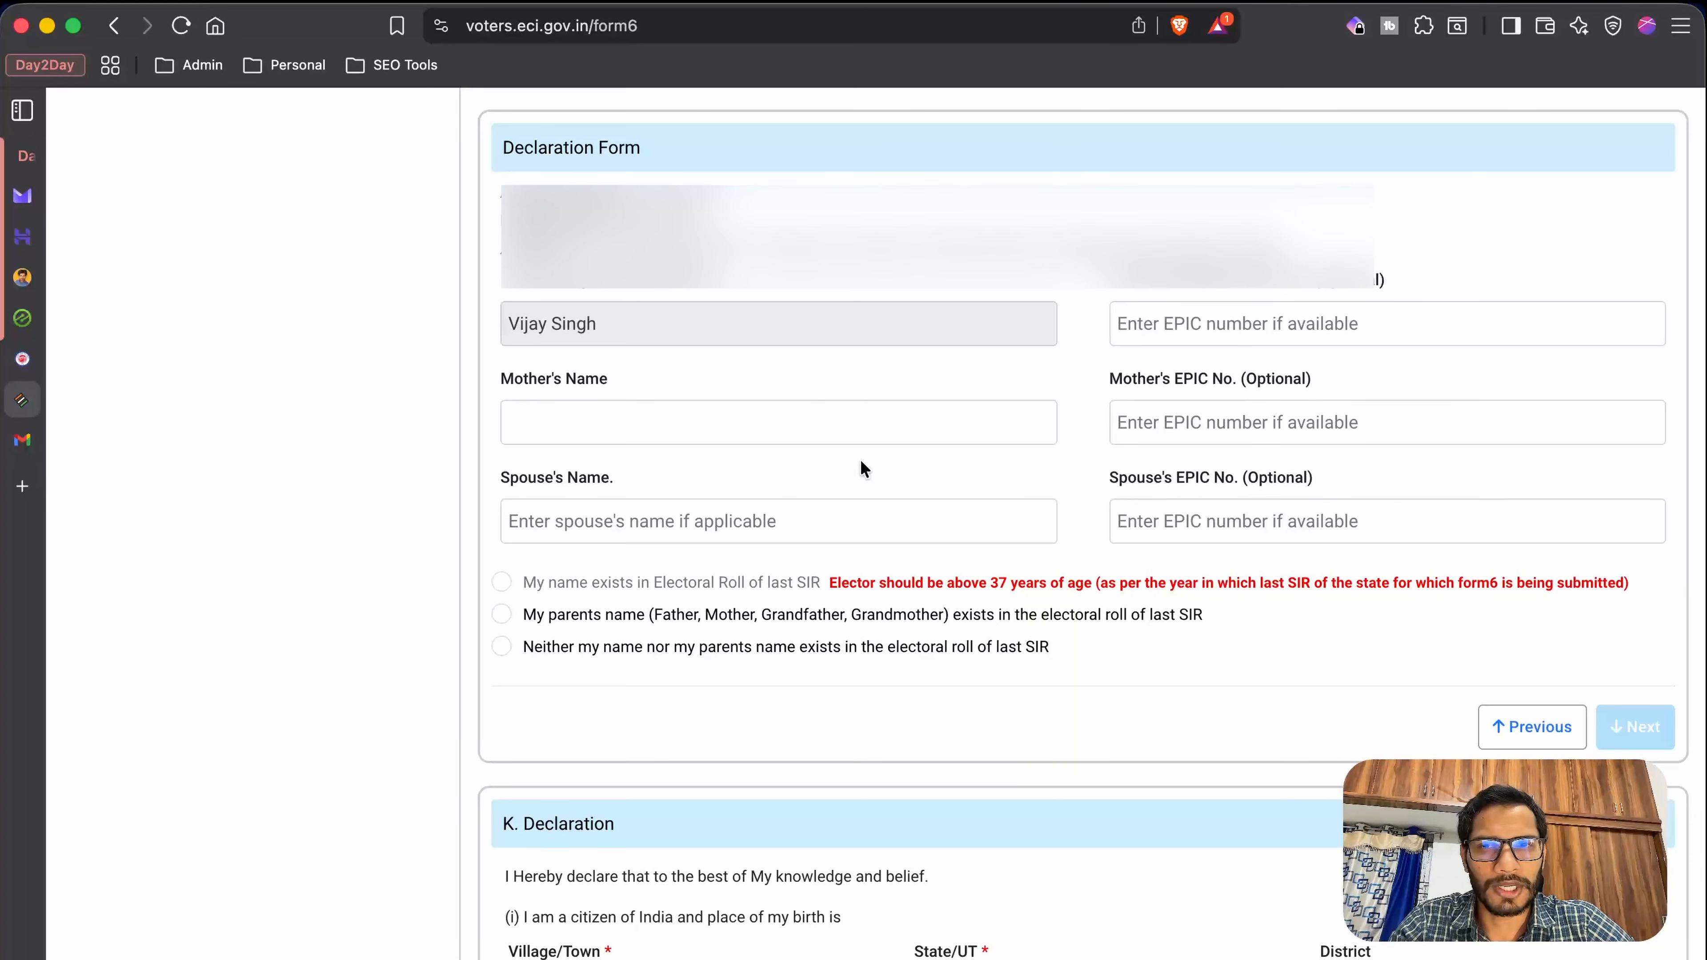
Enter the mother's name and declare that the parents' names exist in the last SIR electoral roll.
left_click(848, 433)
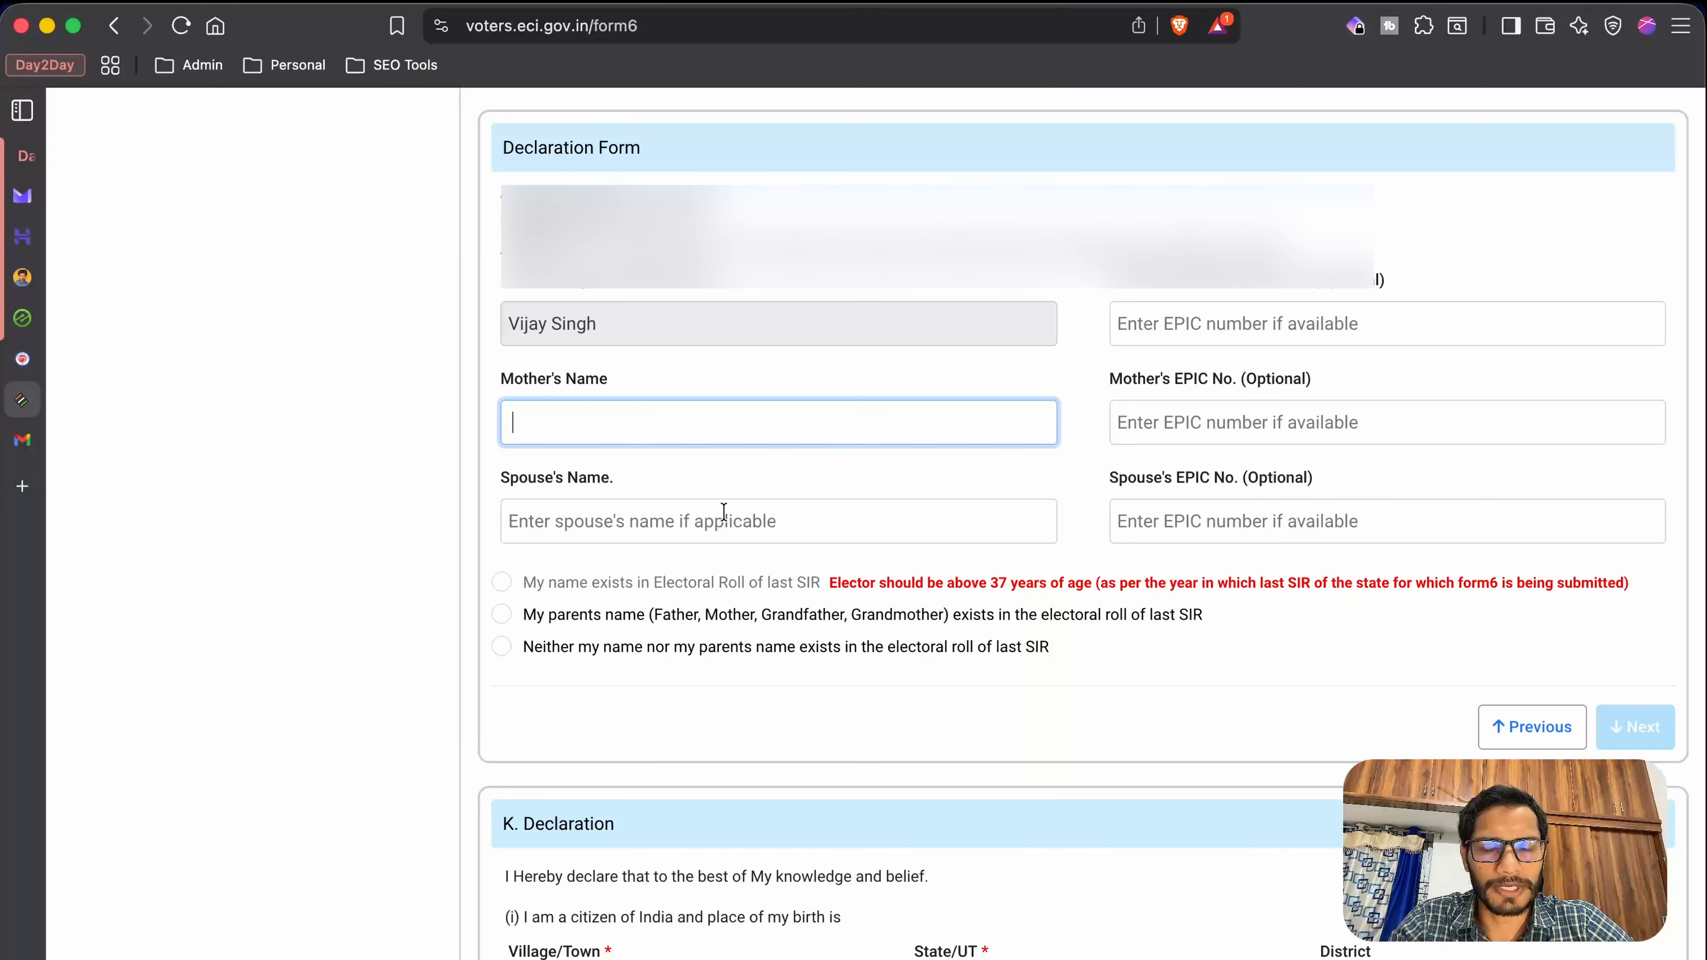
left_click(1193, 616)
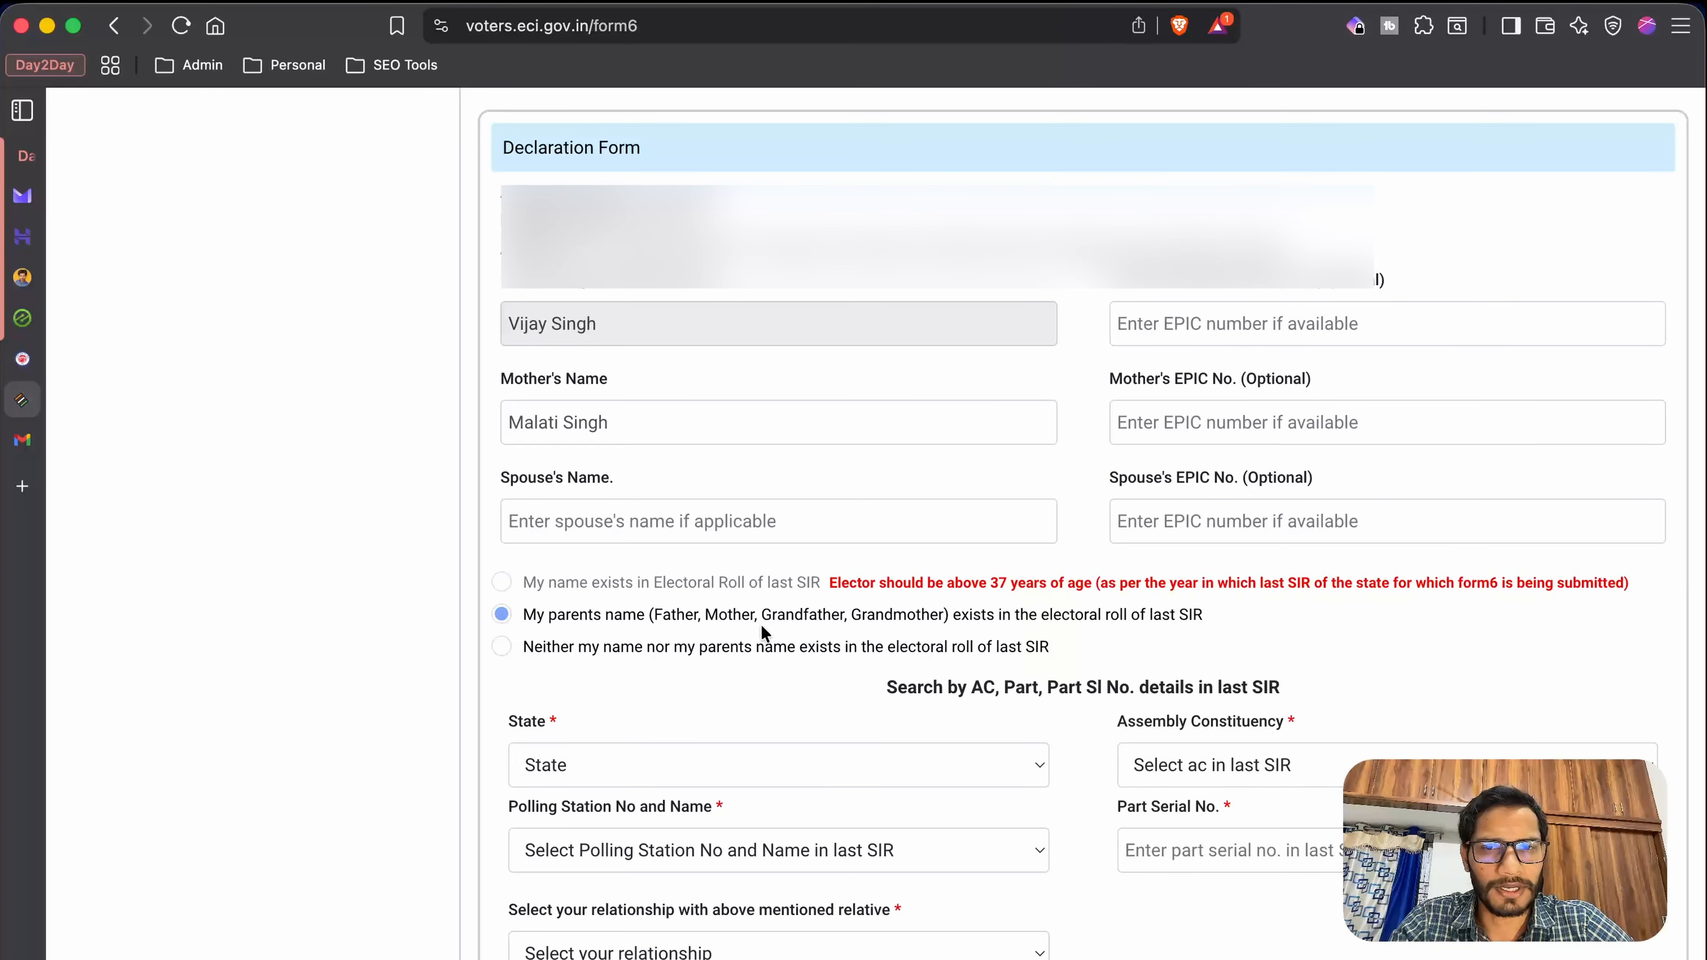
Select Uttar Pradesh as the state for the last-SIR roll search and open the assembly constituency choices.
scroll(751, 712, "down", 7)
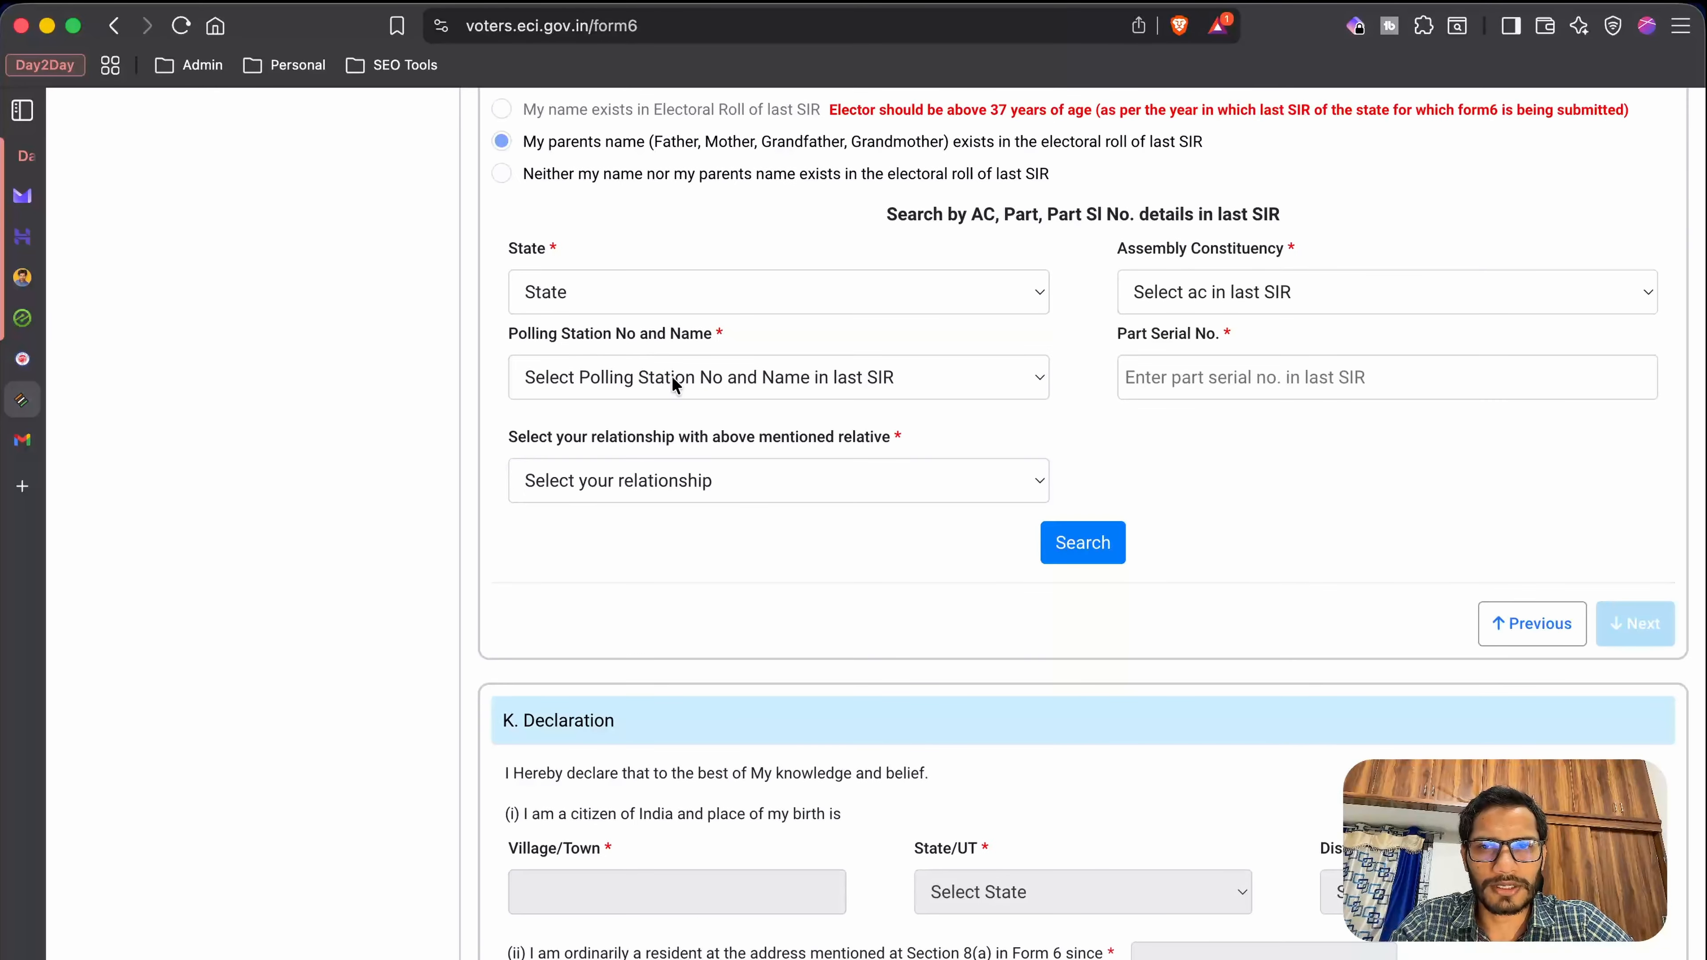
left_click(690, 306)
scroll(698, 373, "down", 10)
left_click(645, 871)
left_click(1387, 292)
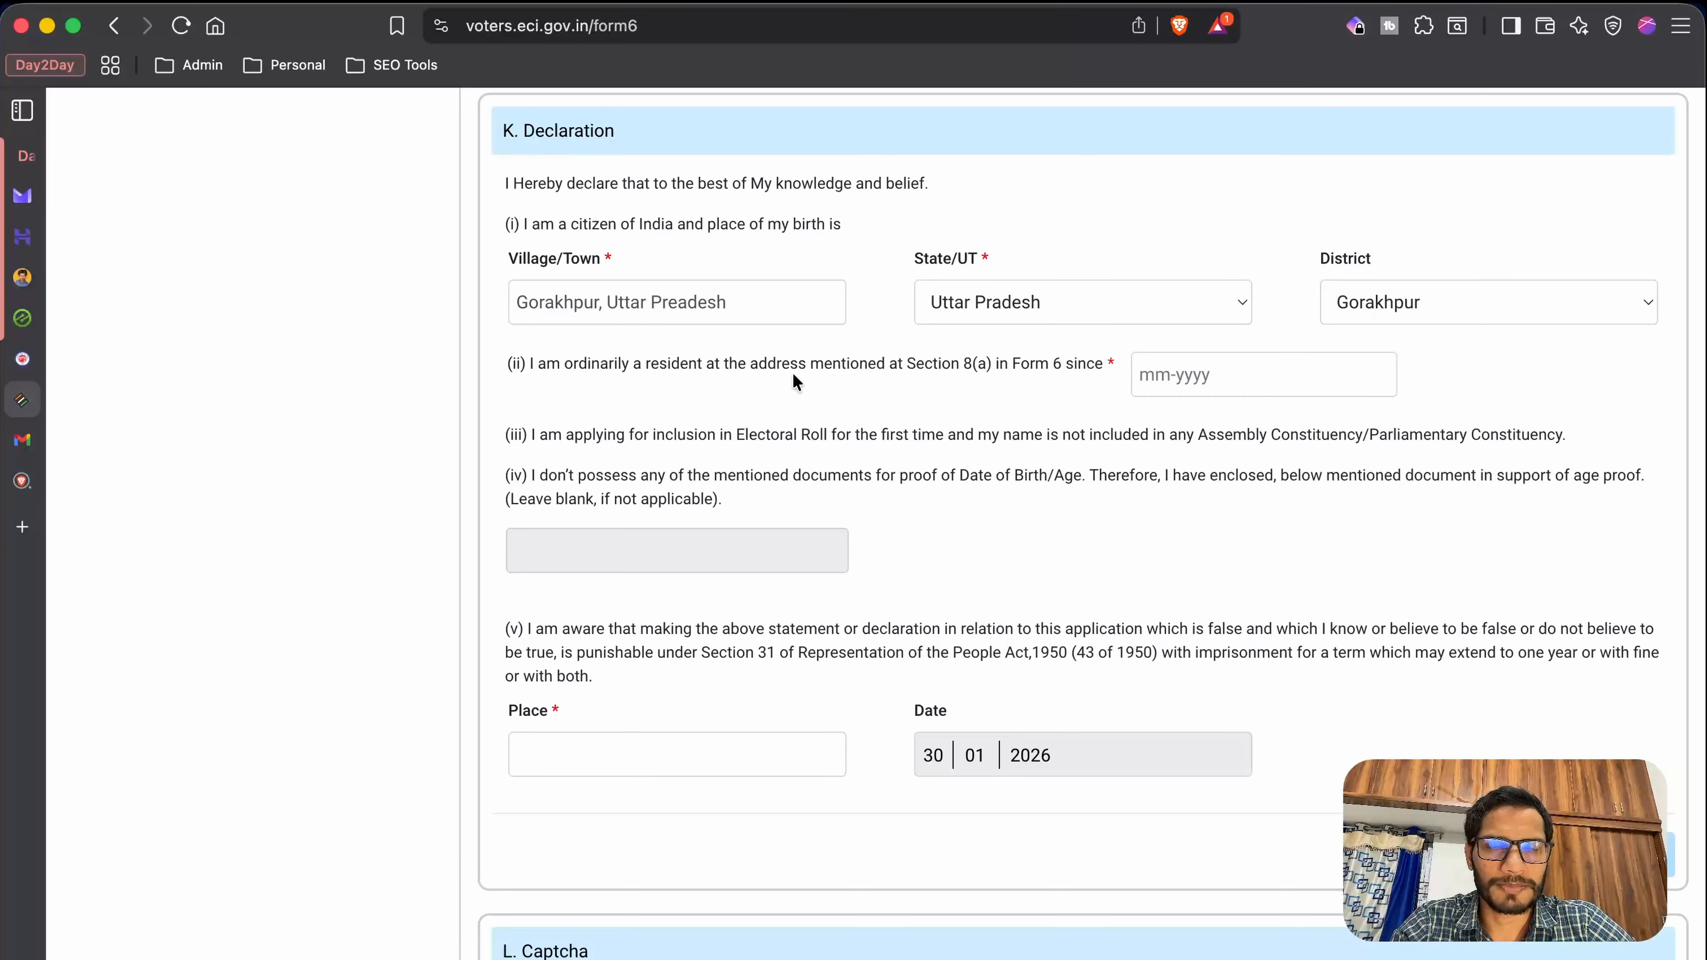
Set residence at the address since 02-1998 and enter the declaration Place as Uttar Preadesh.
left_click(1184, 368)
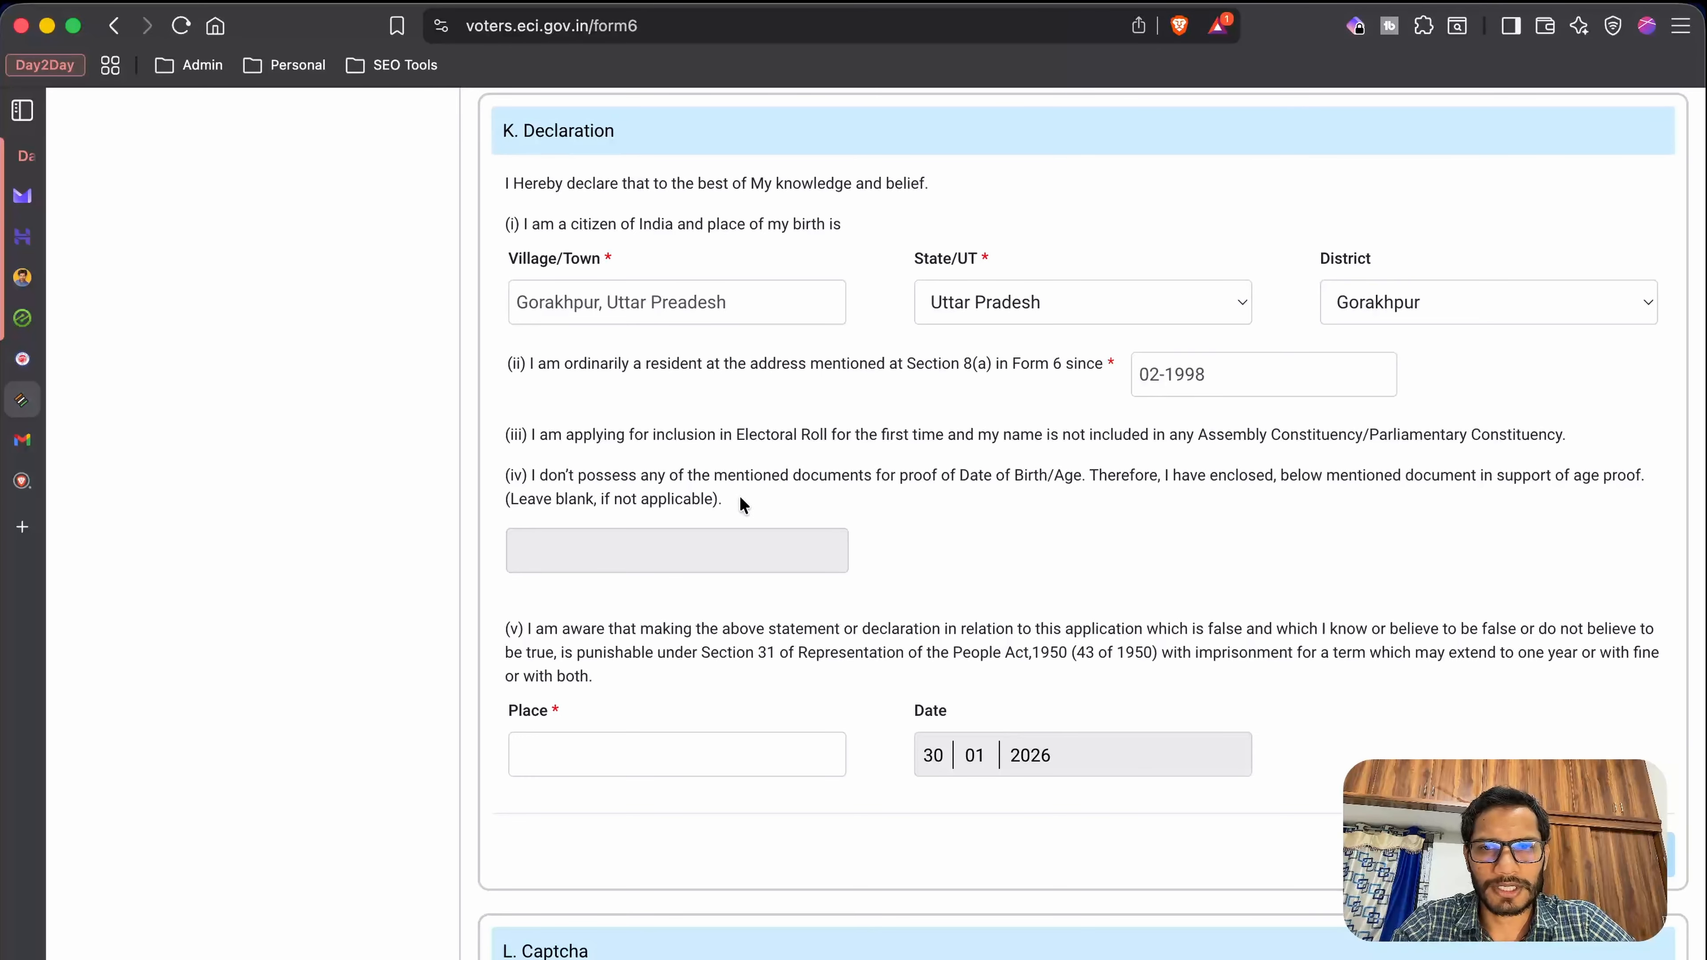
left_click(586, 764)
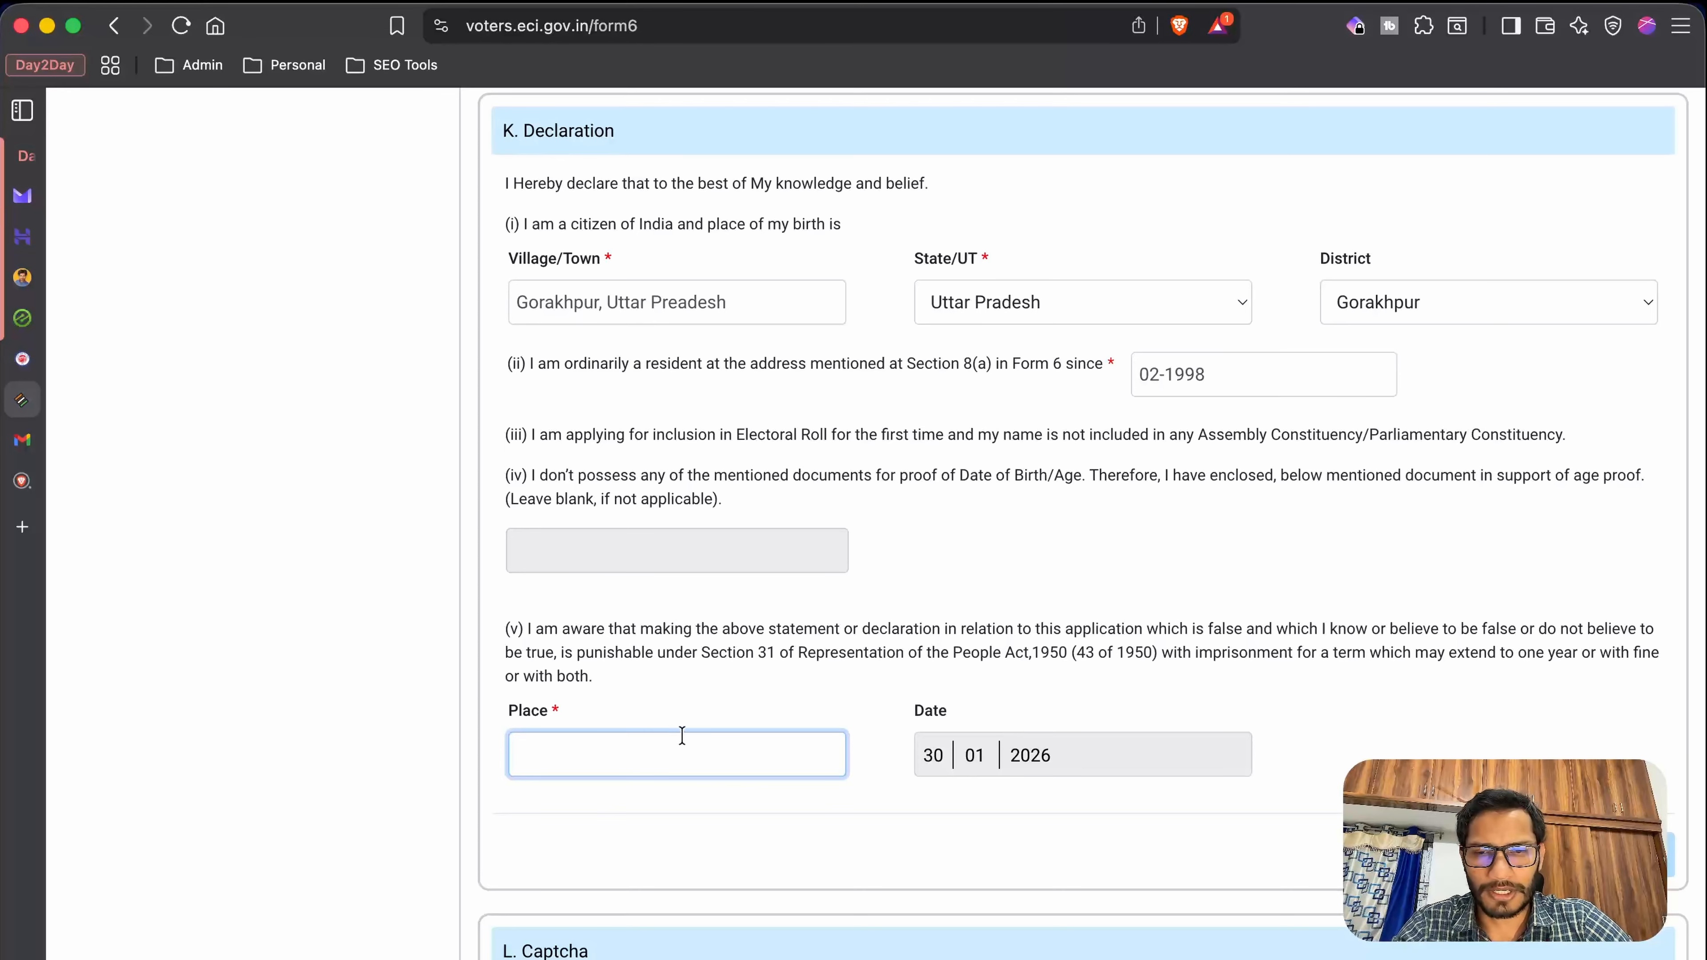
type("Go")
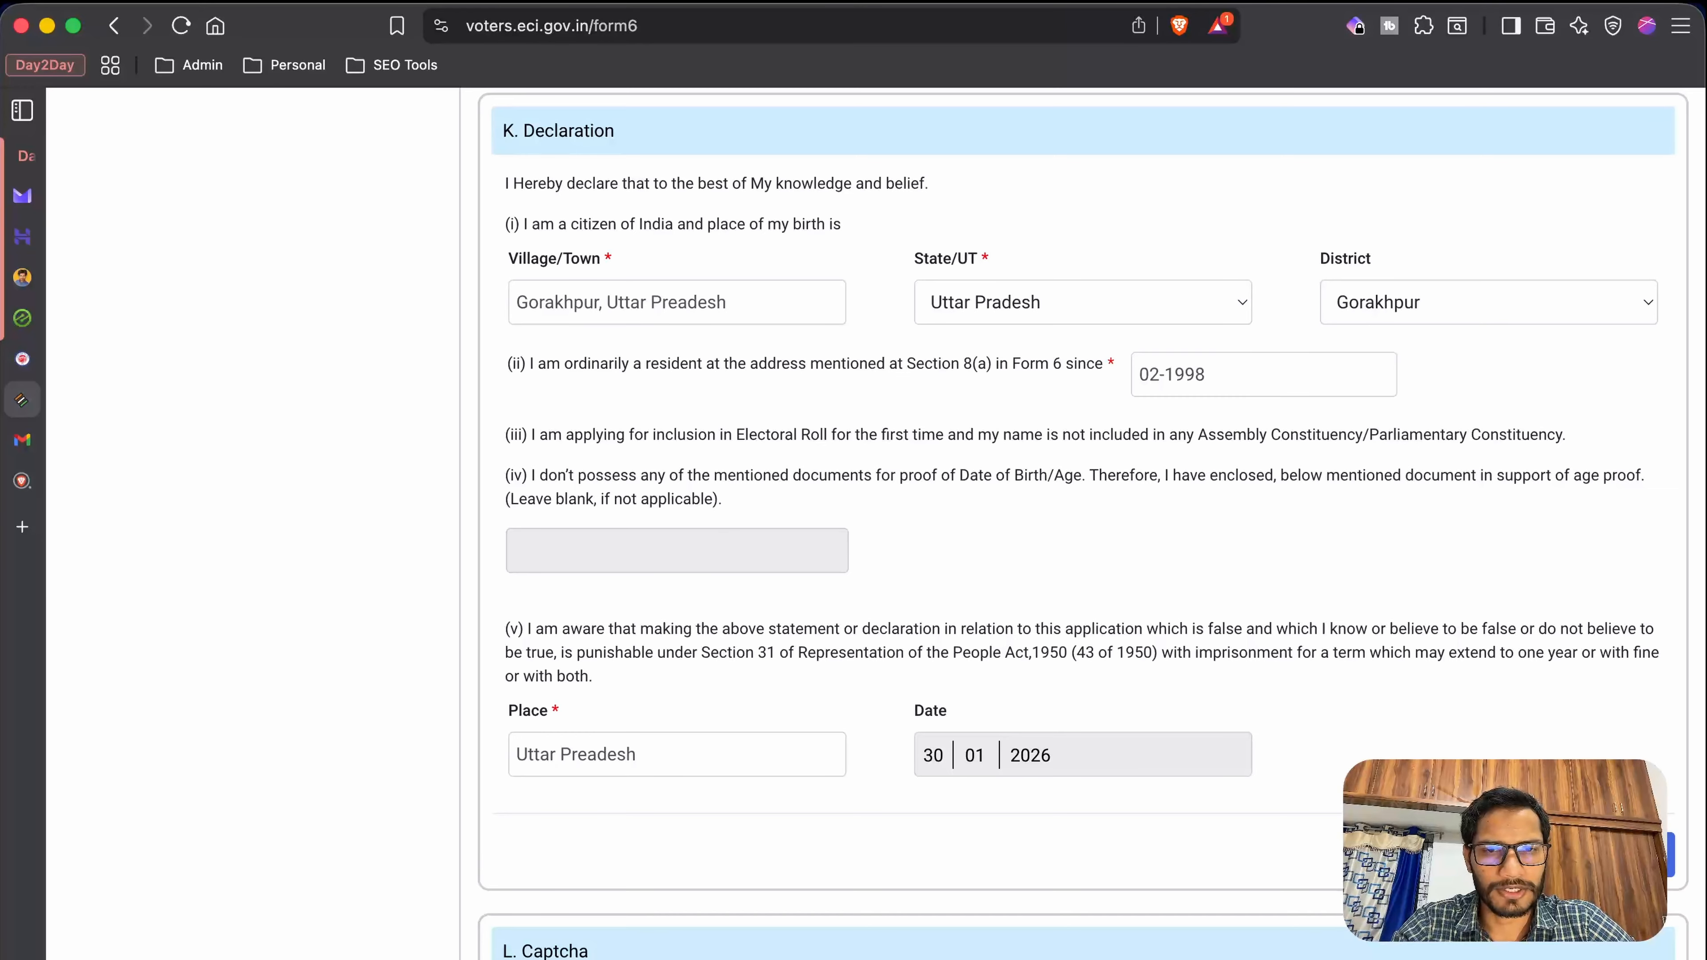
scroll(904, 537, "down", 6)
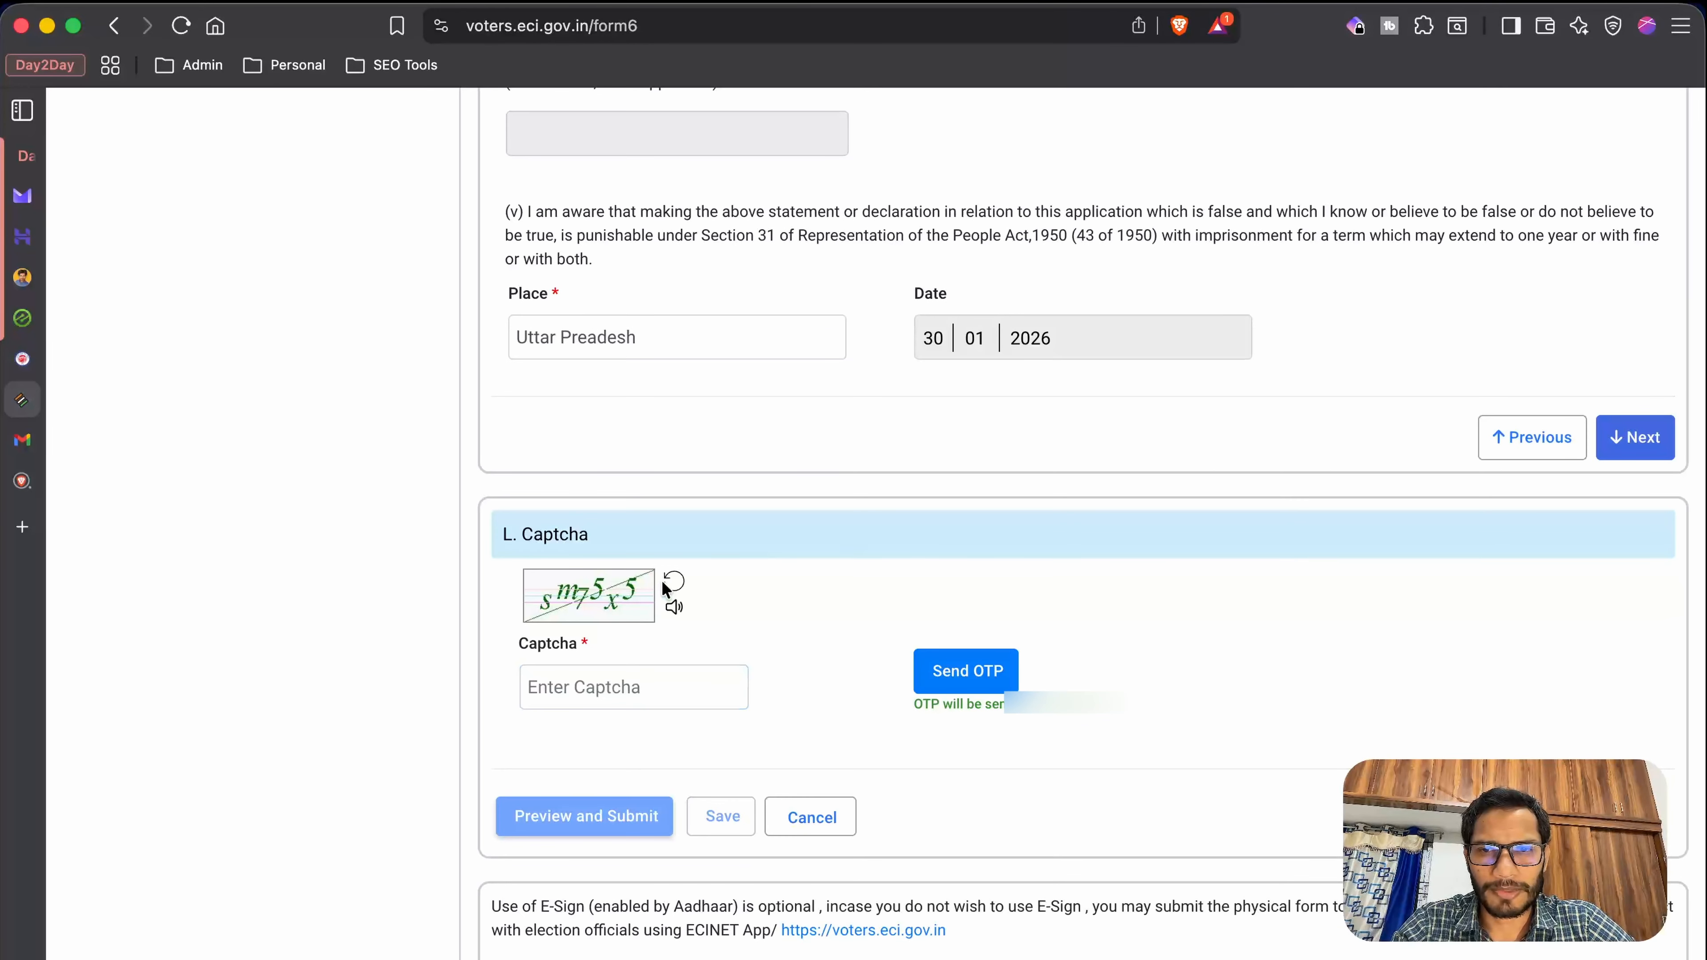
Enter the captcha and the received OTP, then preview the completed Form 6.
left_click(657, 692)
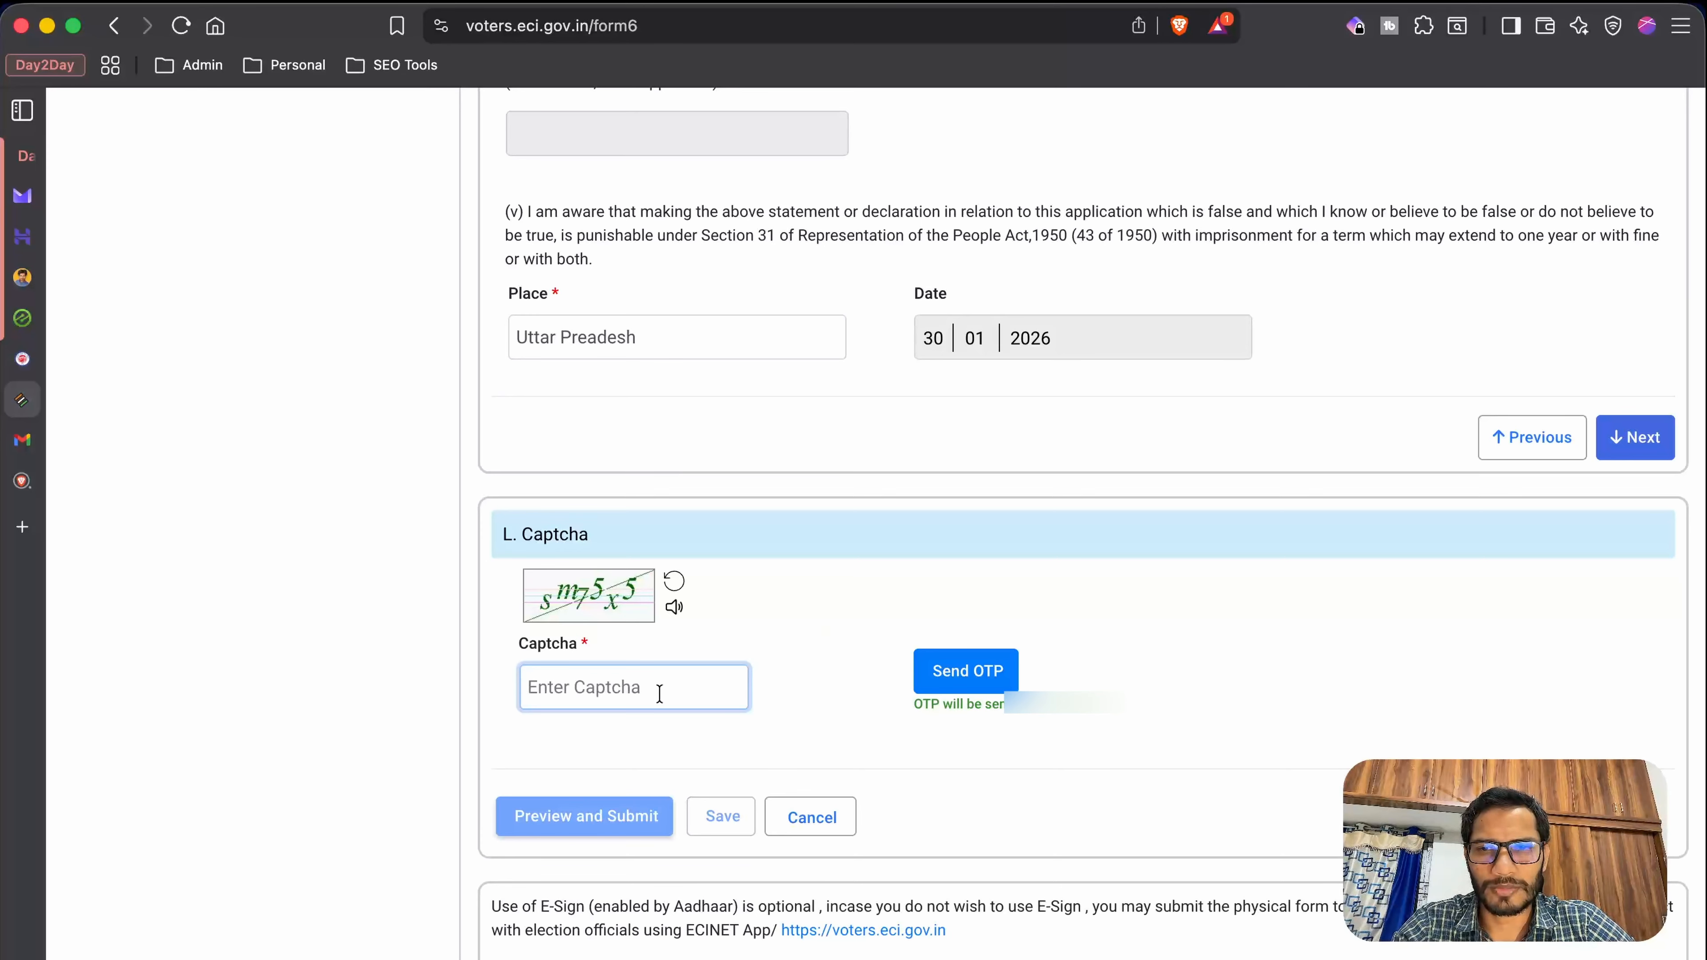
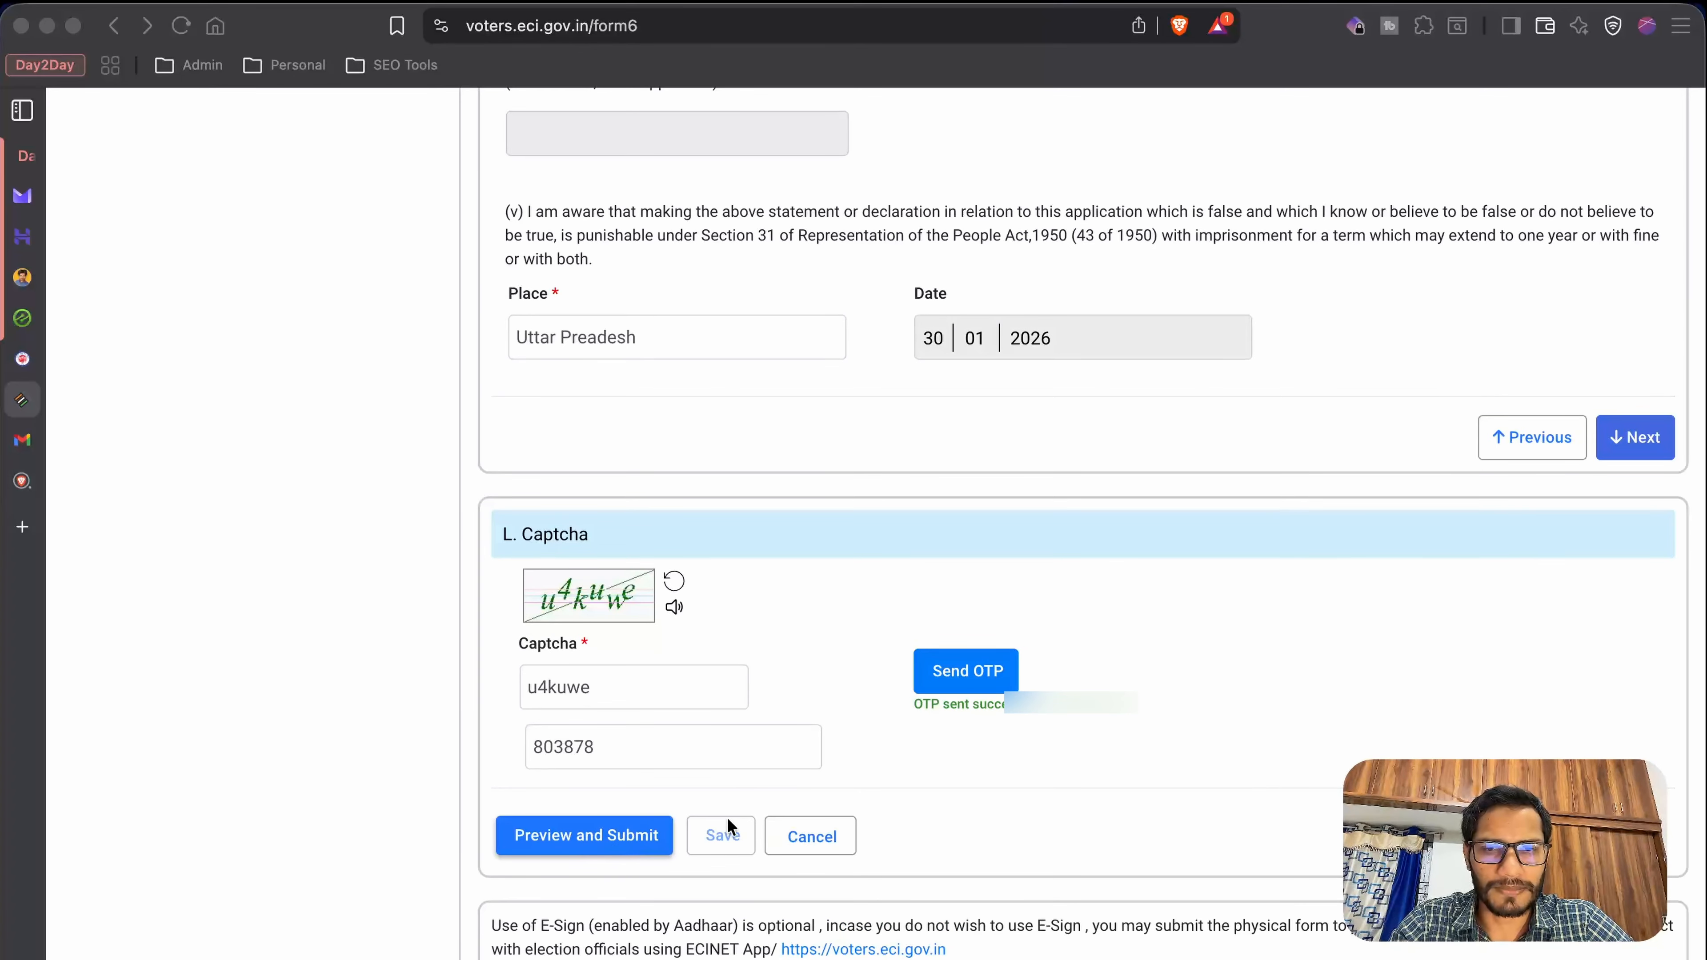
left_click(617, 835)
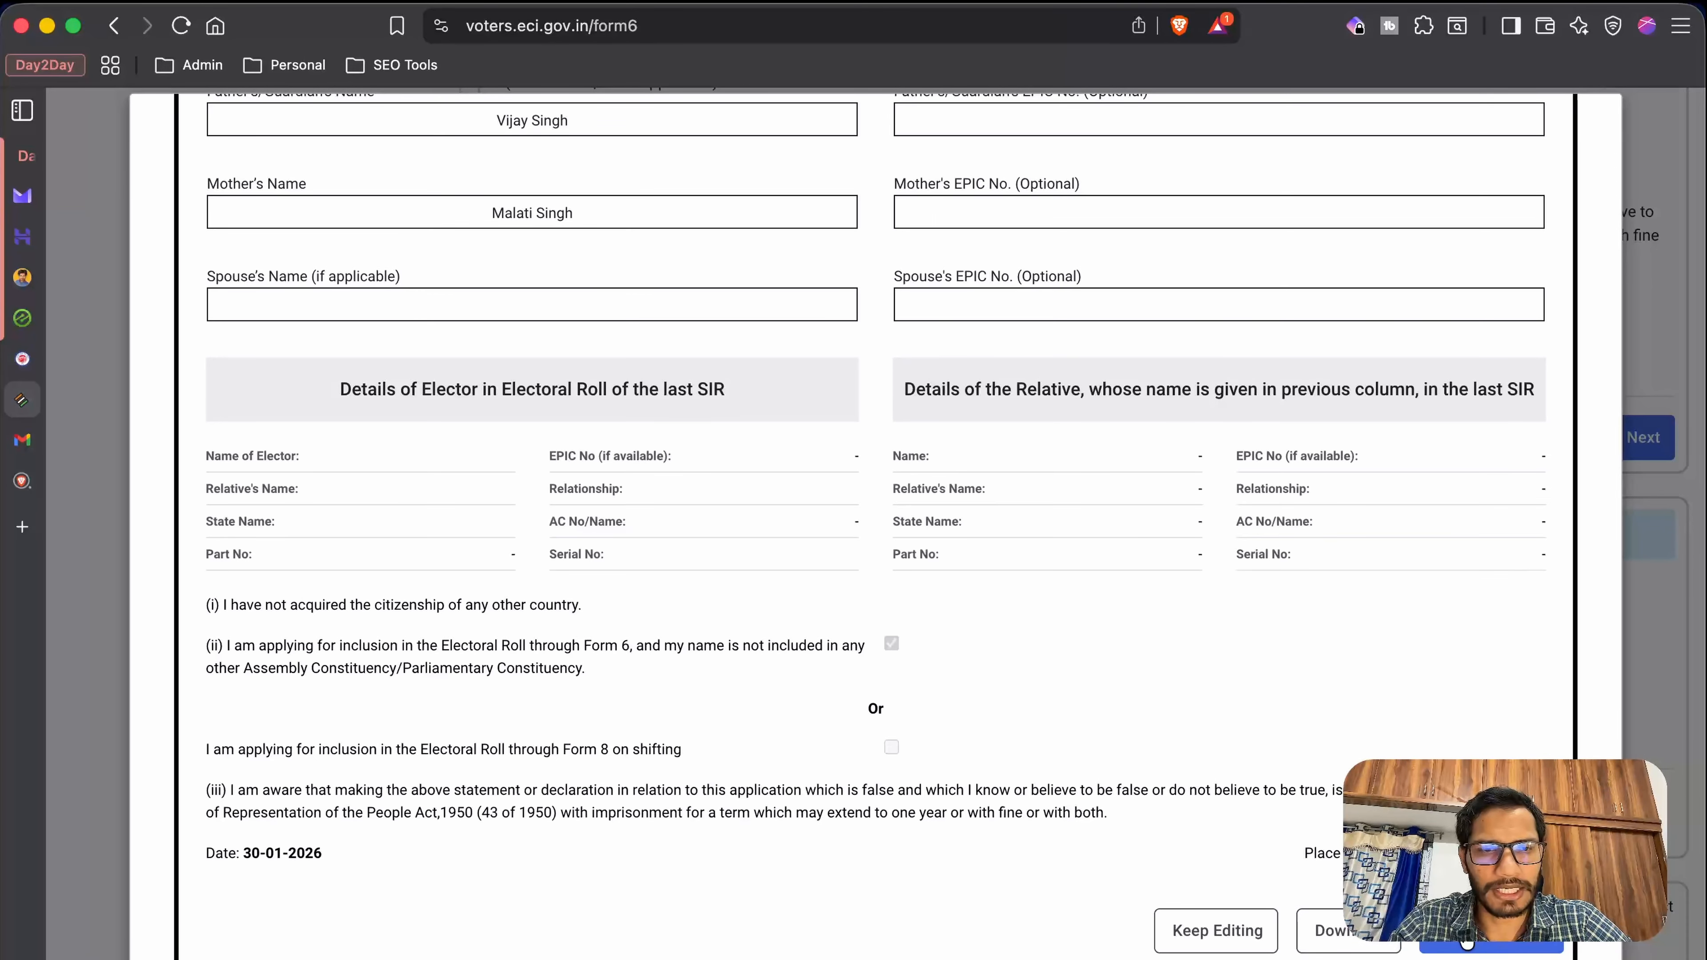
Submit the previewed Form 6 and confirm YES in the 'Are you sure' dialog.
left_click(1443, 940)
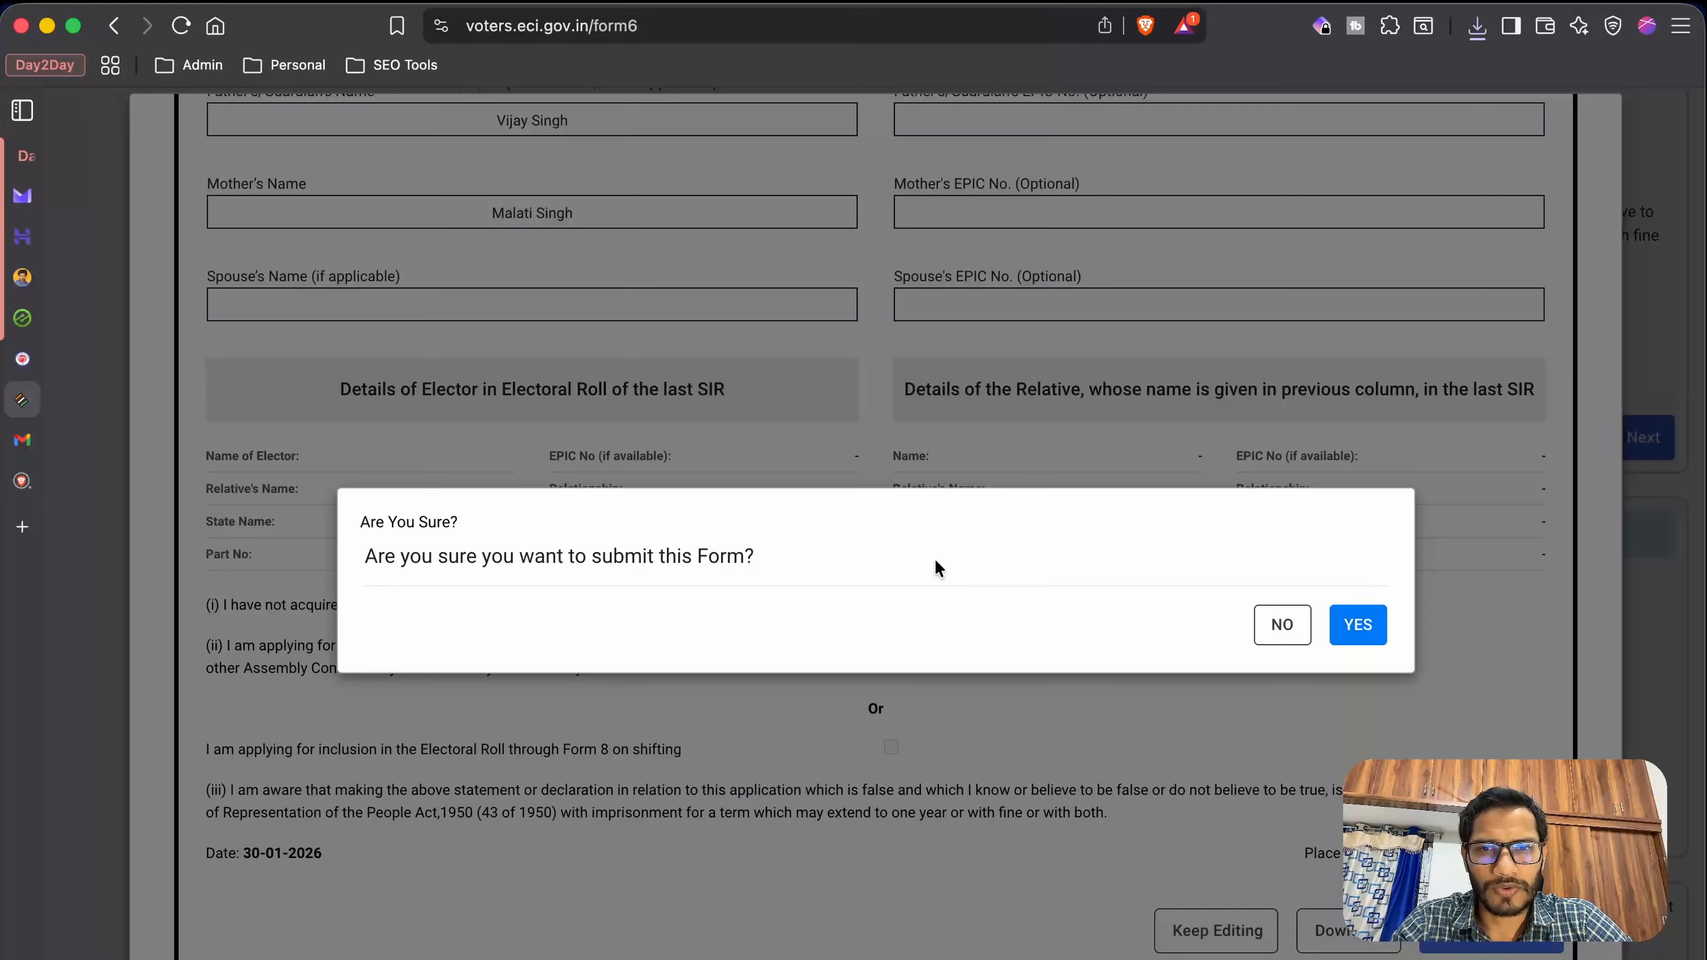
left_click(1356, 623)
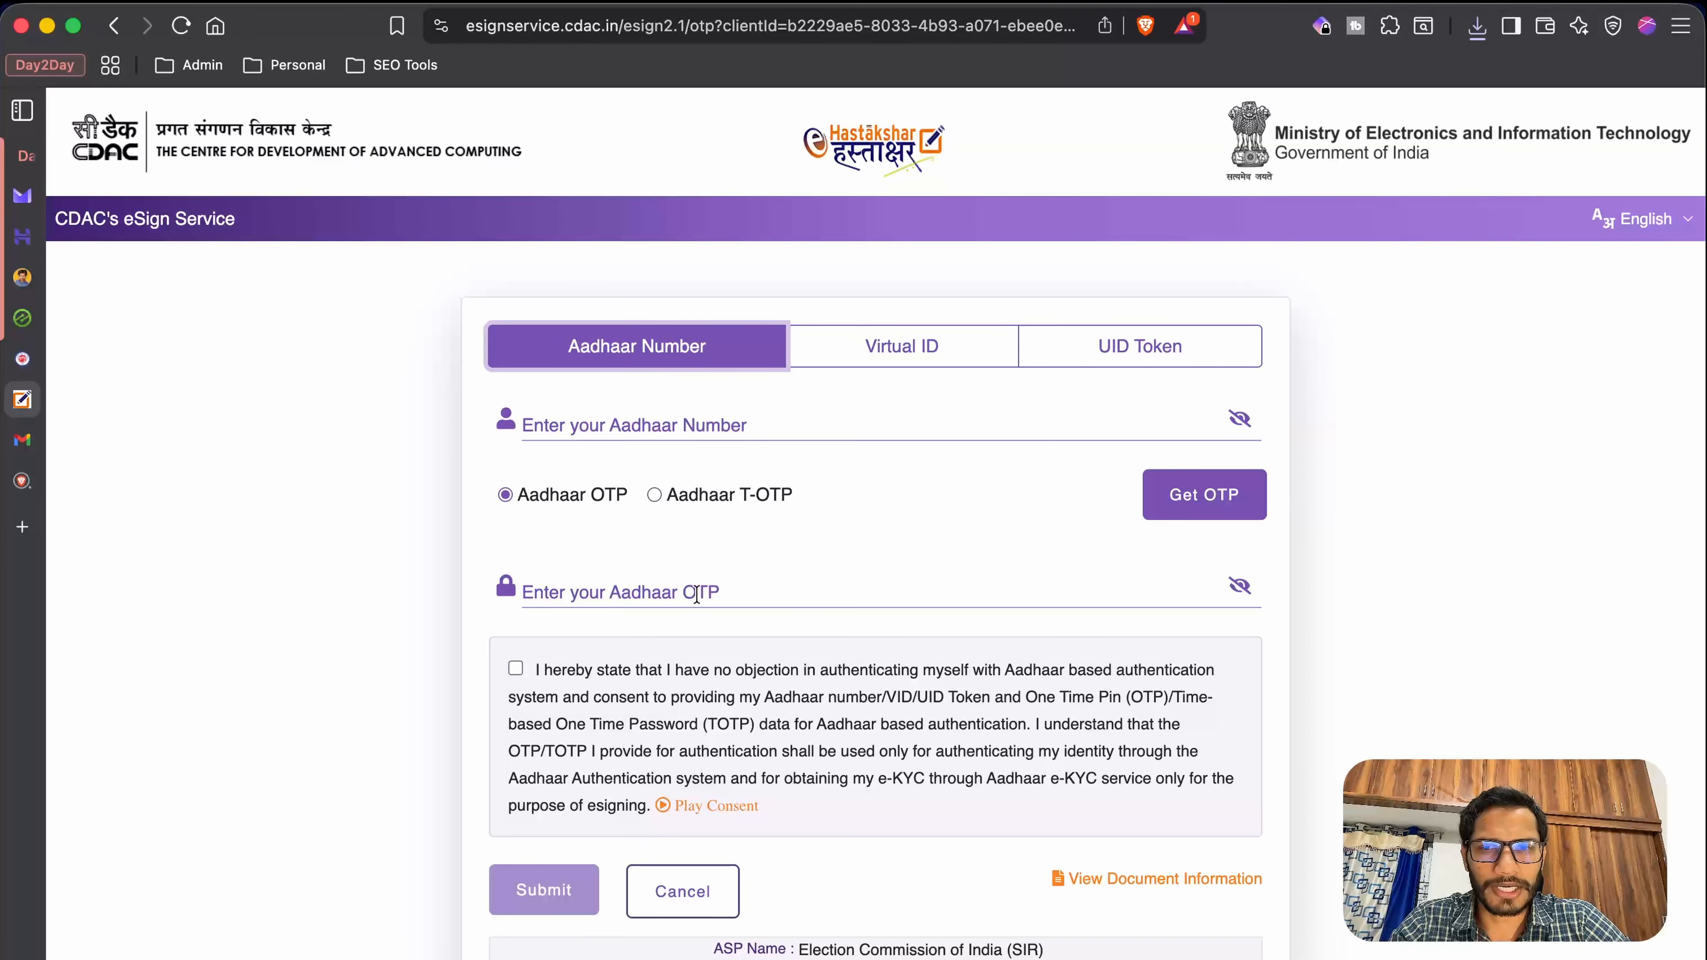
Tick the Aadhaar authentication consent and start entering the Aadhaar number.
left_click(516, 669)
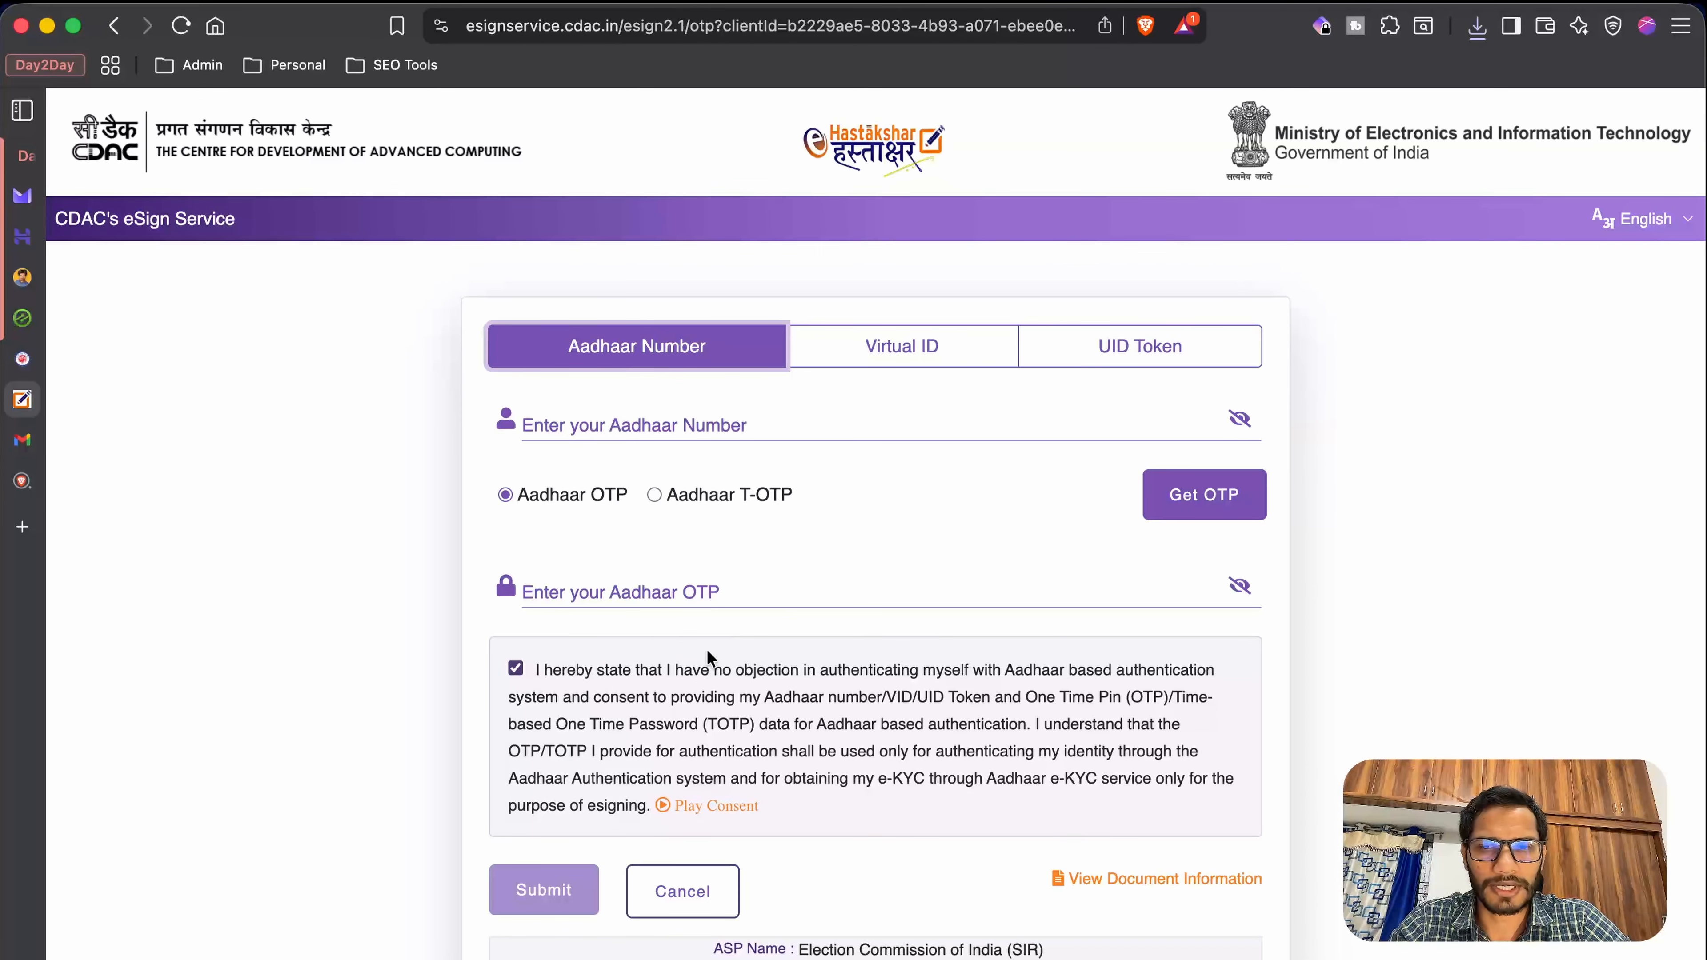
left_click(729, 421)
type("•••••")
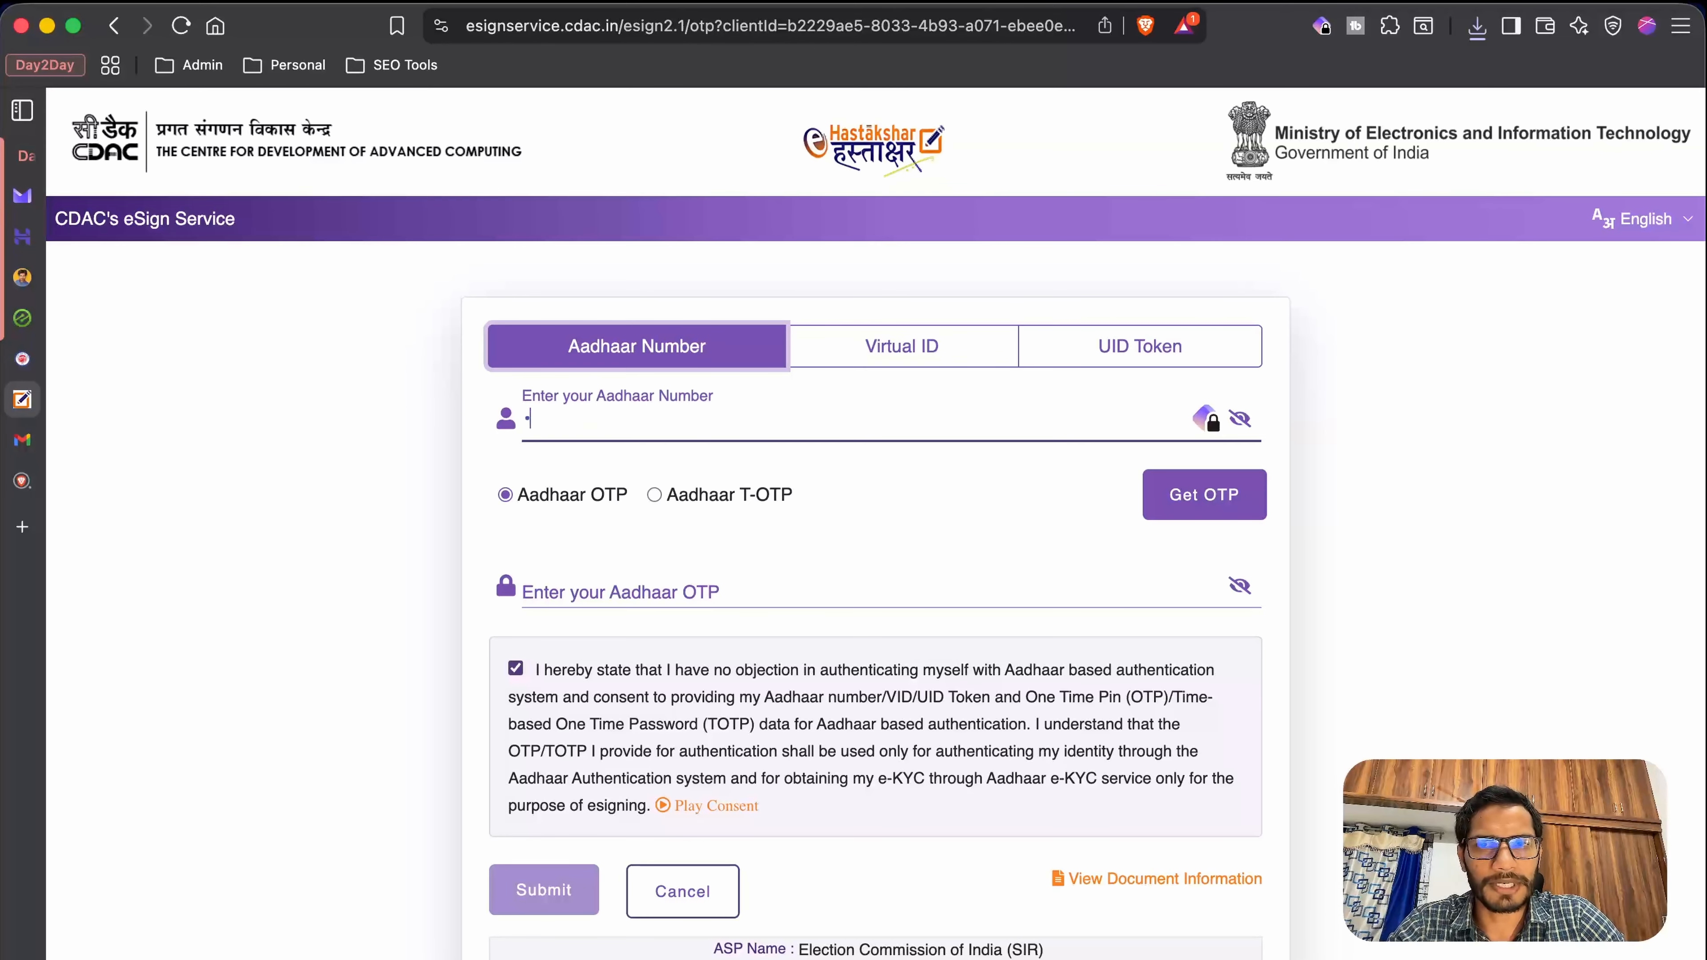